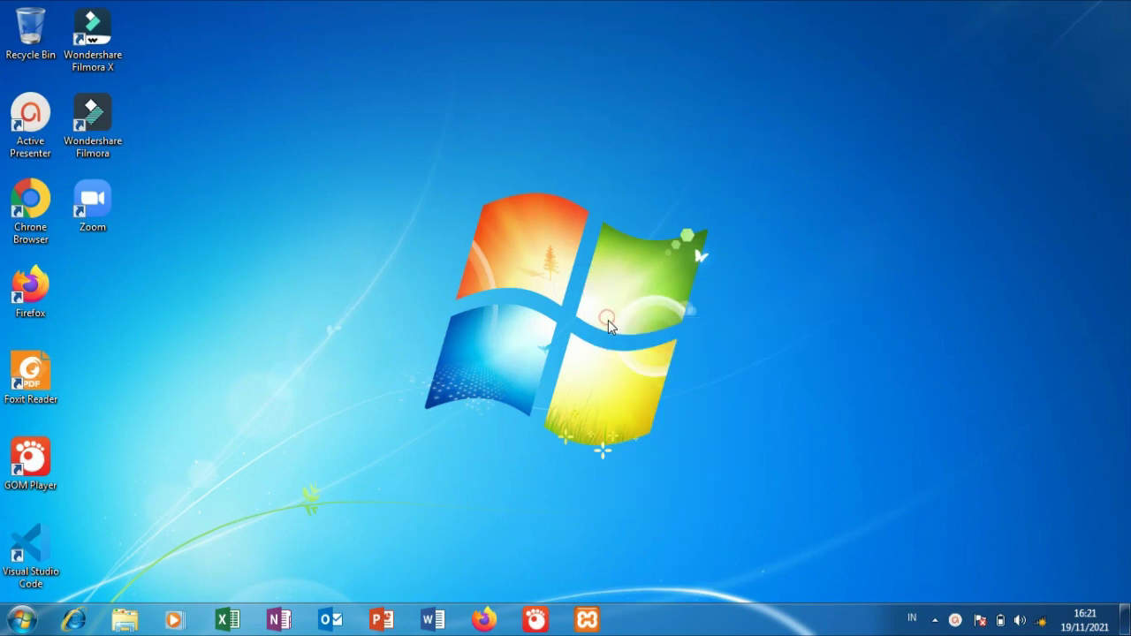
Step: Refresh the desktop, then start Apache and MySQL from the XAMPP Control Panel
right_click(594, 304)
left_click(637, 367)
left_click(597, 624)
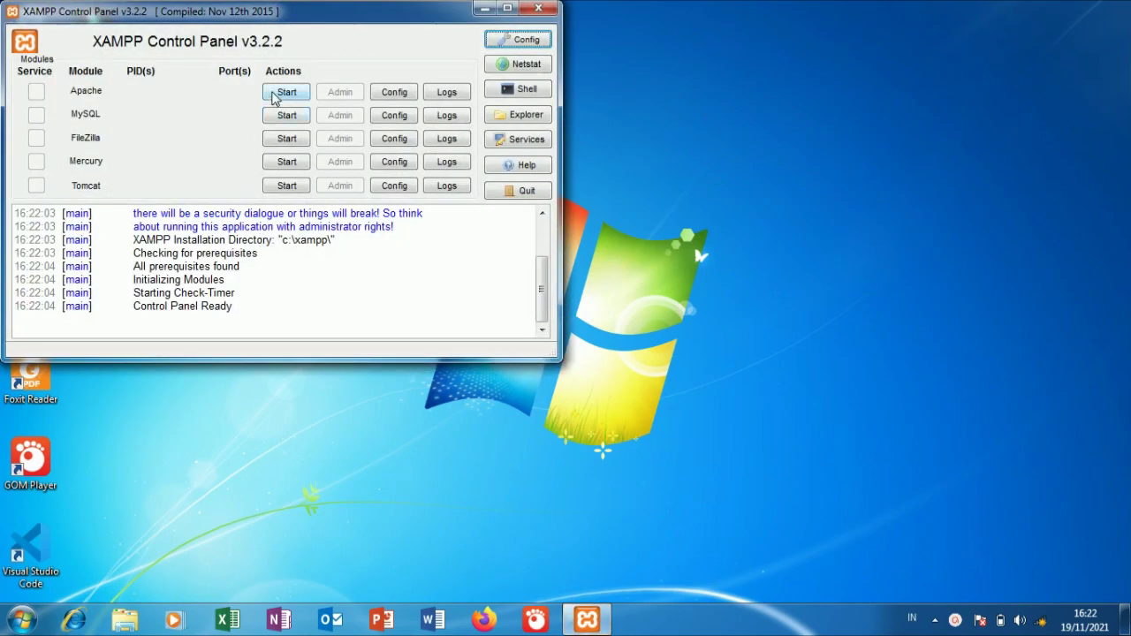
left_click(273, 93)
left_click(285, 114)
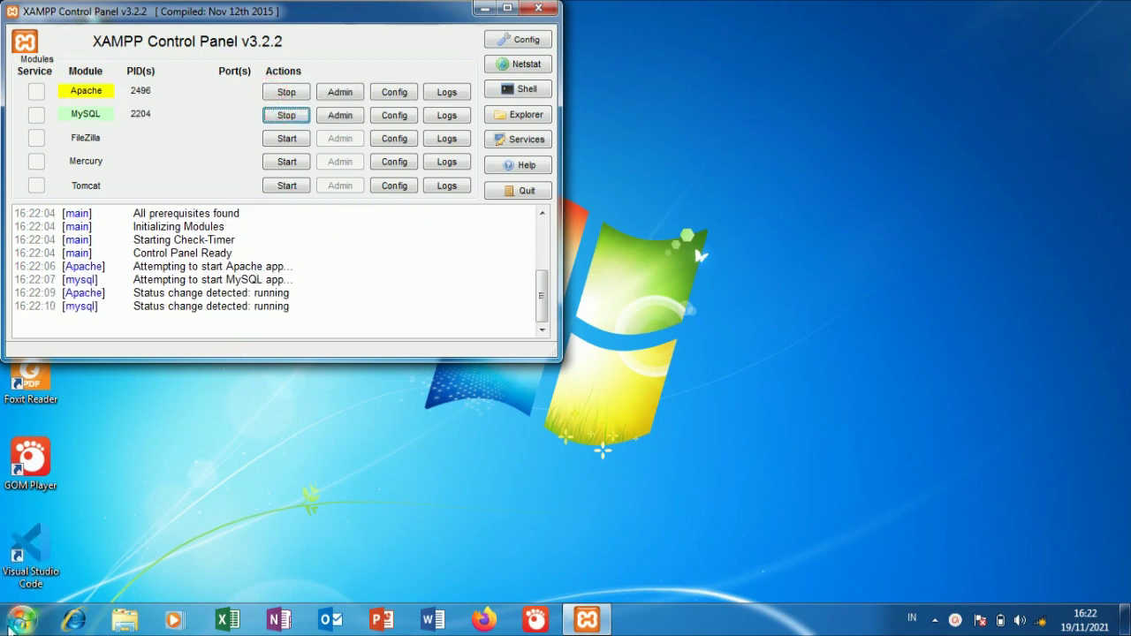
left_click(21, 619)
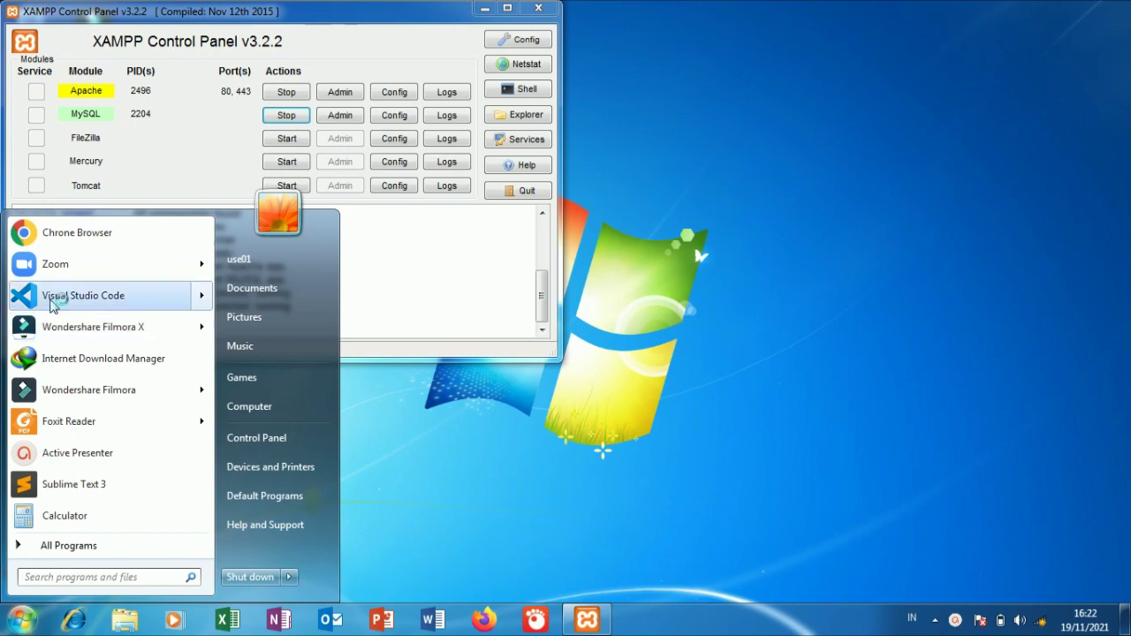
Step: Launch VS Code and open the htdocs\pendaftaran folder as the project
left_click(50, 296)
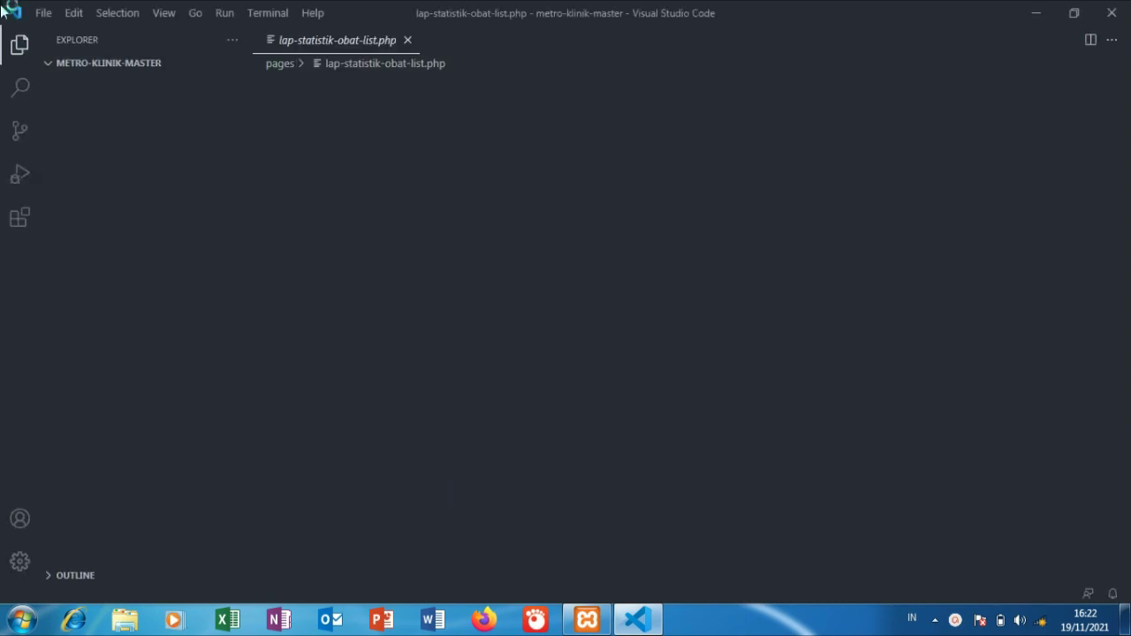
left_click(42, 16)
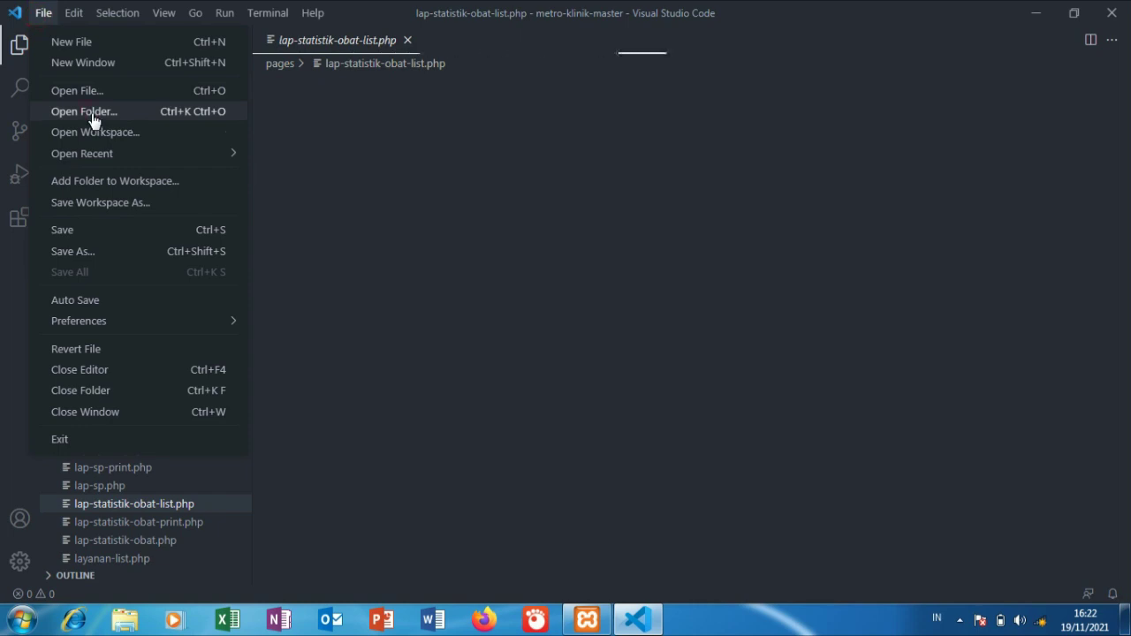
left_click(93, 115)
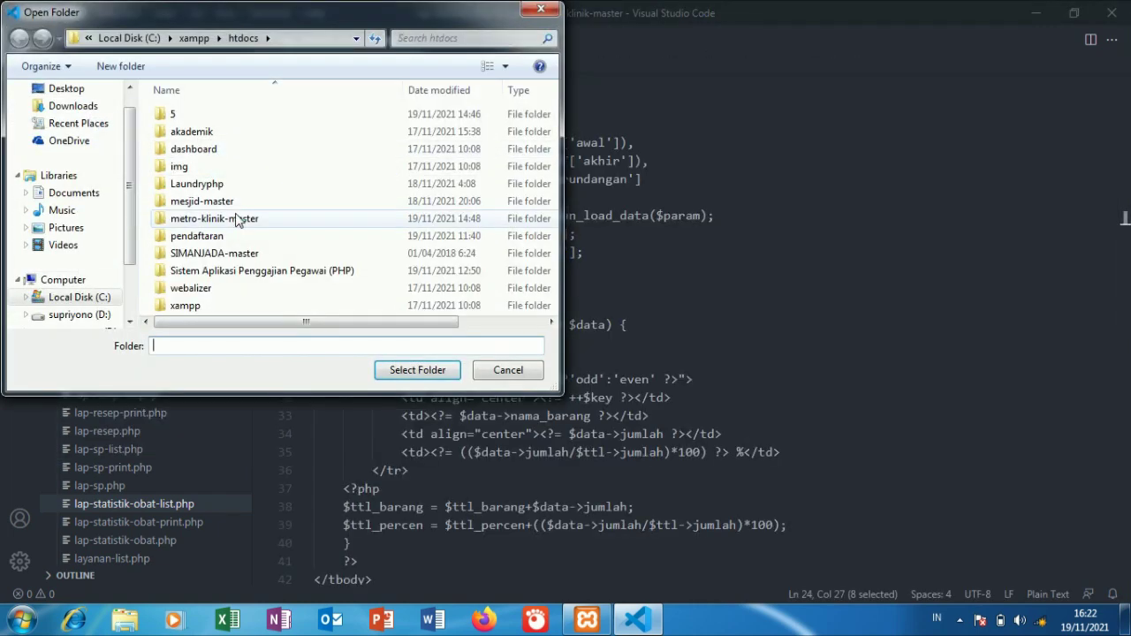
left_click(234, 237)
left_click(403, 369)
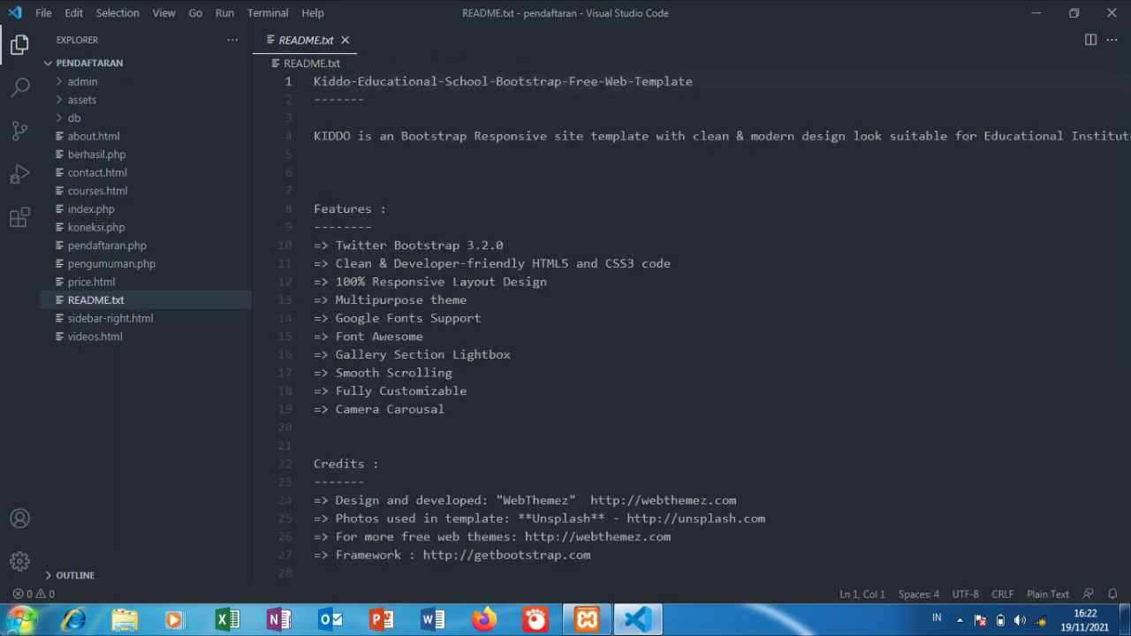
Step: Launch Google Chrome from the Windows Start menu
left_click(21, 619)
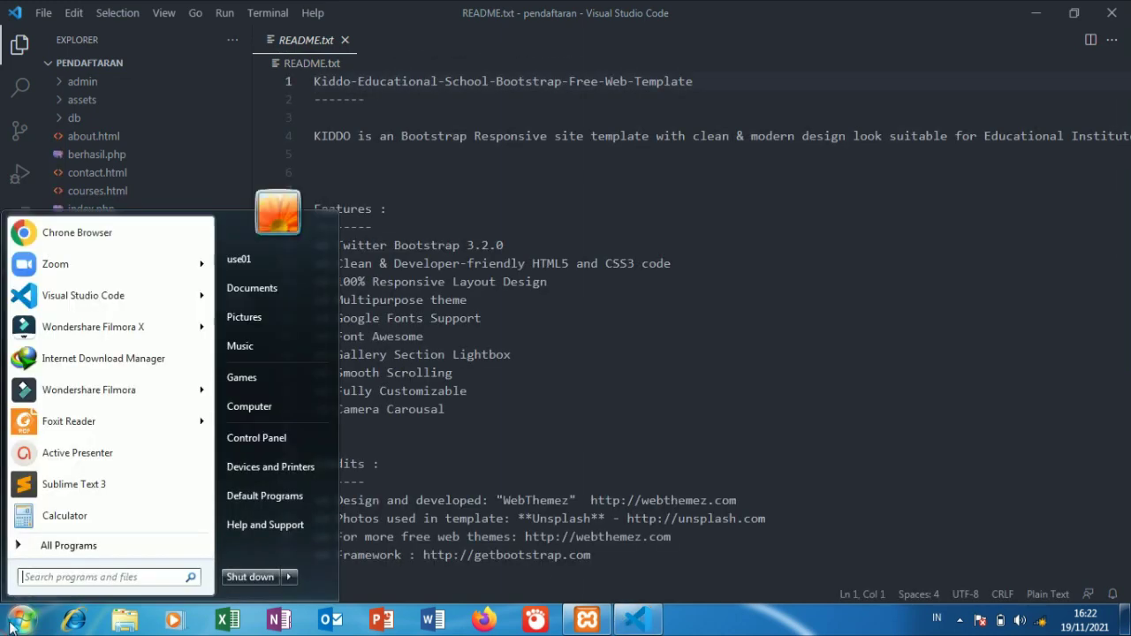
left_click(98, 235)
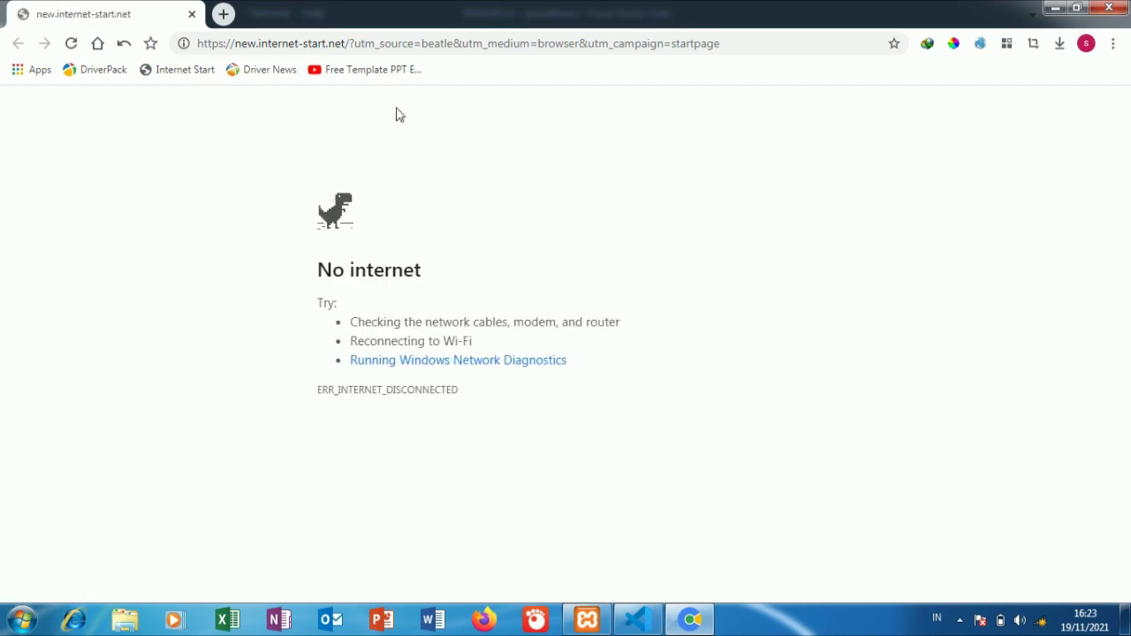
Step: Load localhost/phpmyadmin and go to the New database page, glancing at the collation list
left_click(416, 43)
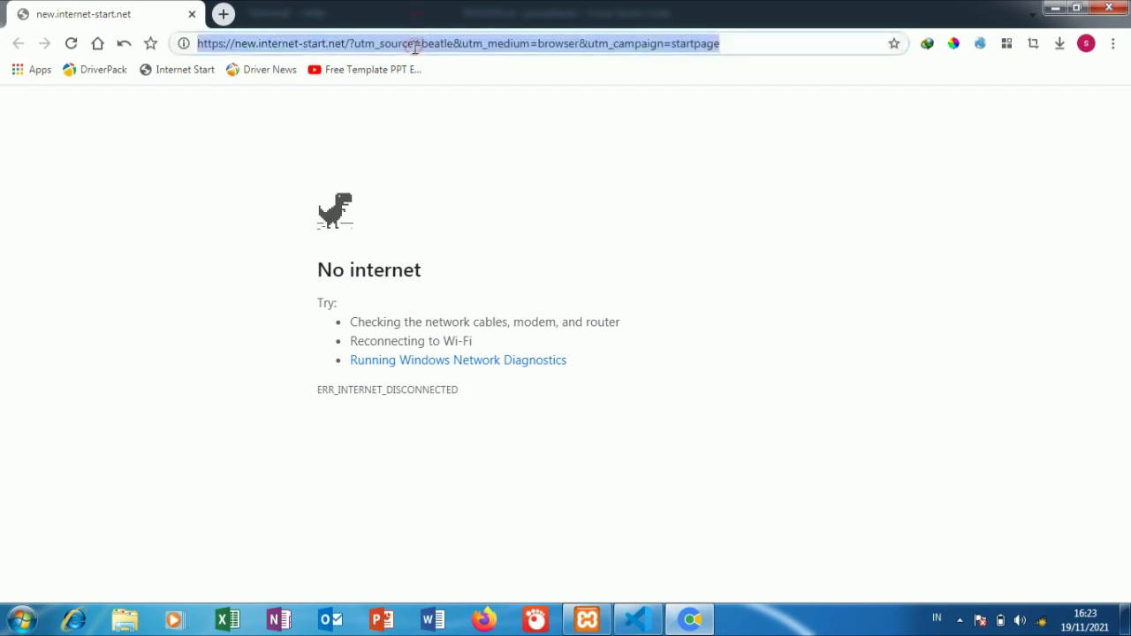
type("l")
key("Return")
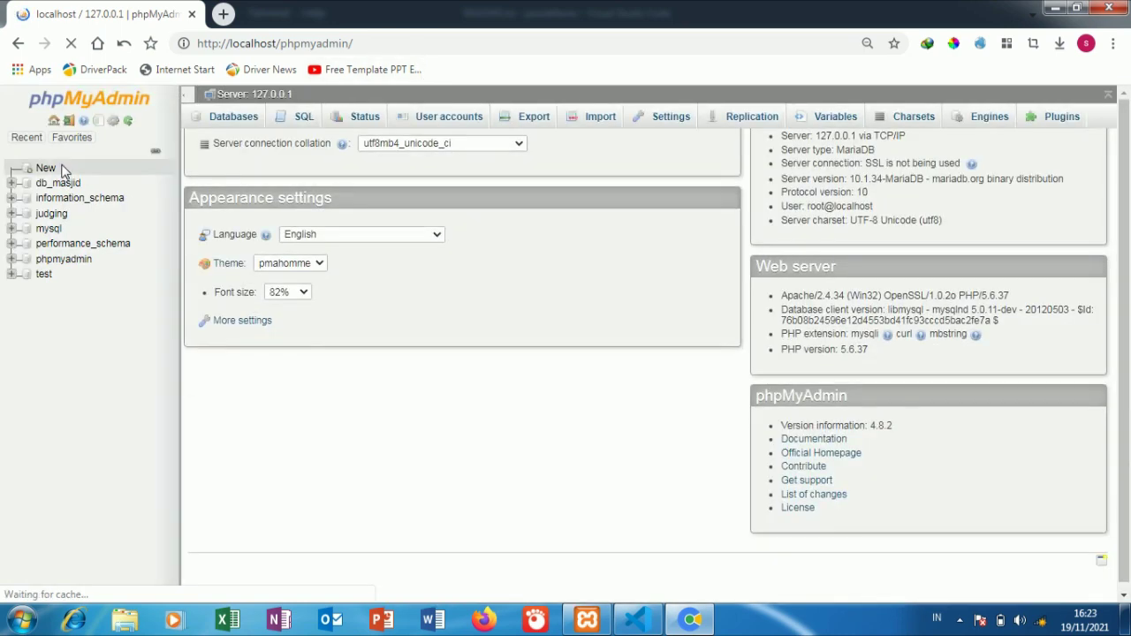
left_click(48, 168)
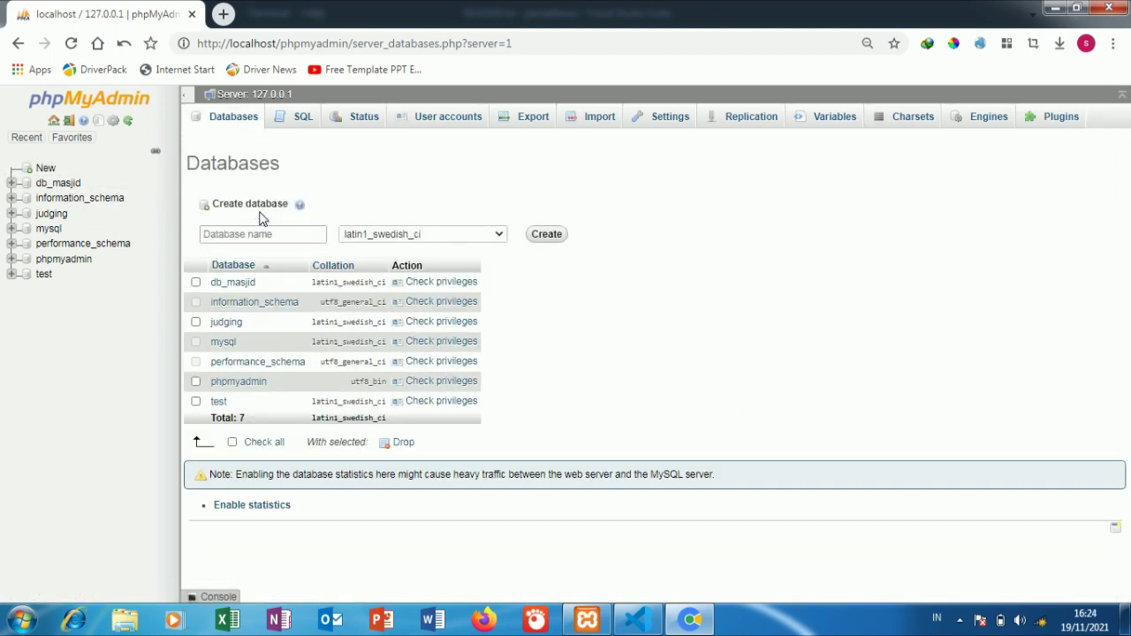
left_click(430, 234)
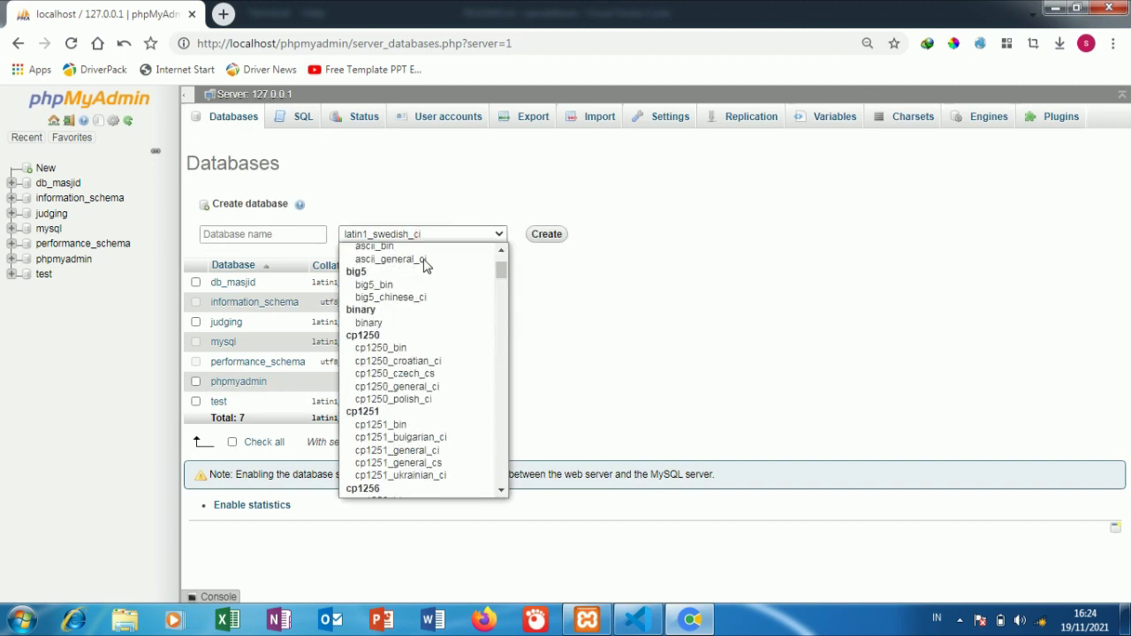
left_click(421, 250)
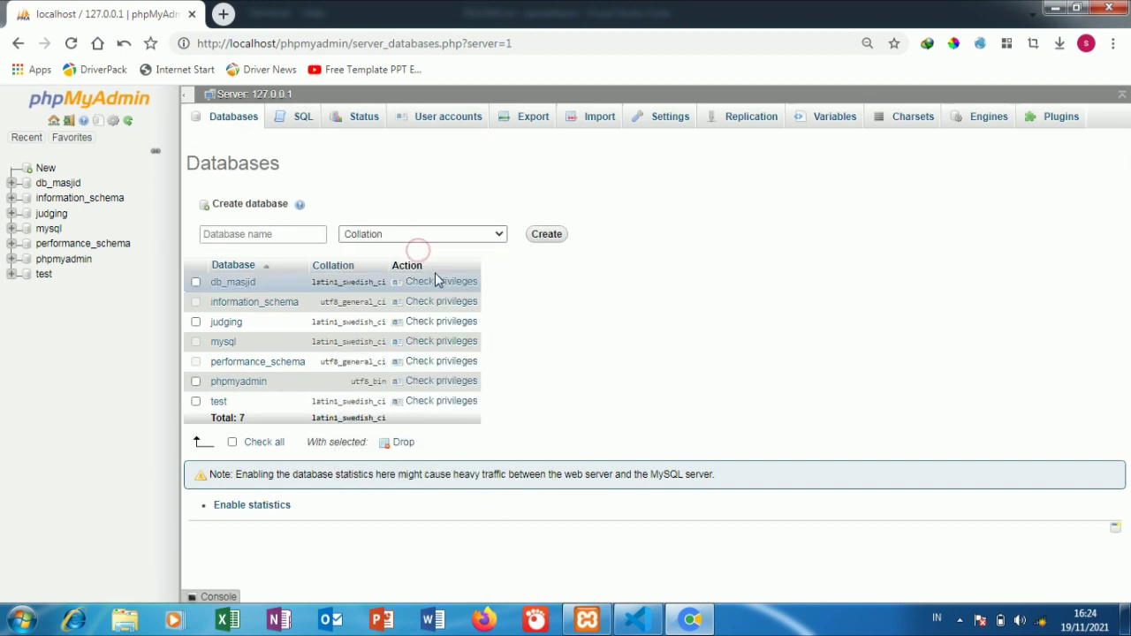
Step: Check the database name ta_pendaftaran in koneksi.php, then return to Chrome
left_click(638, 620)
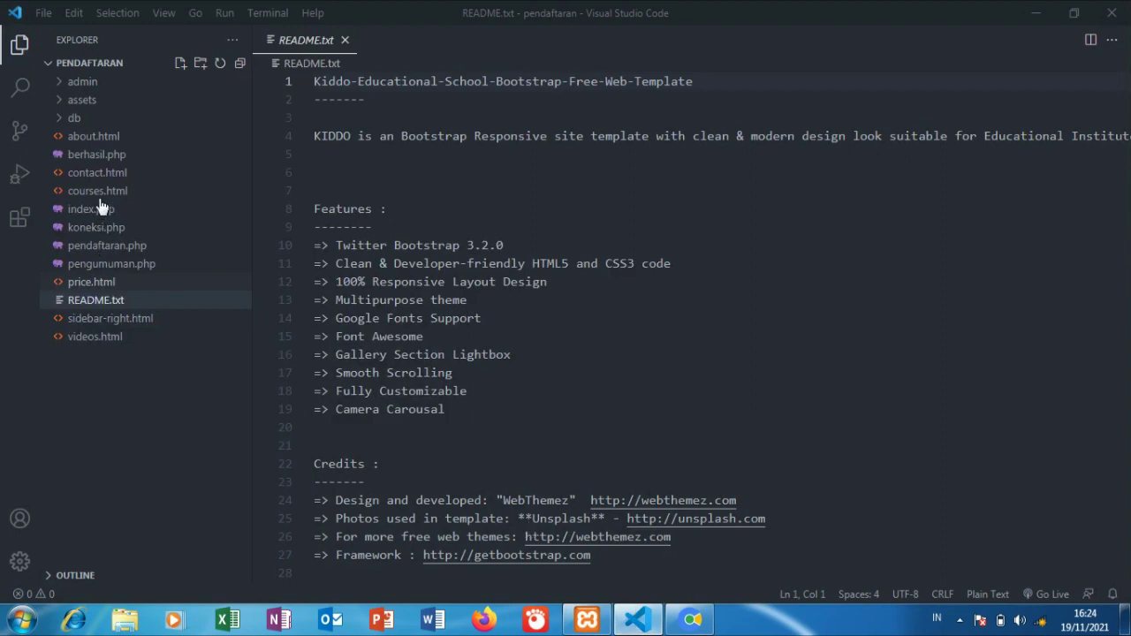
left_click(109, 236)
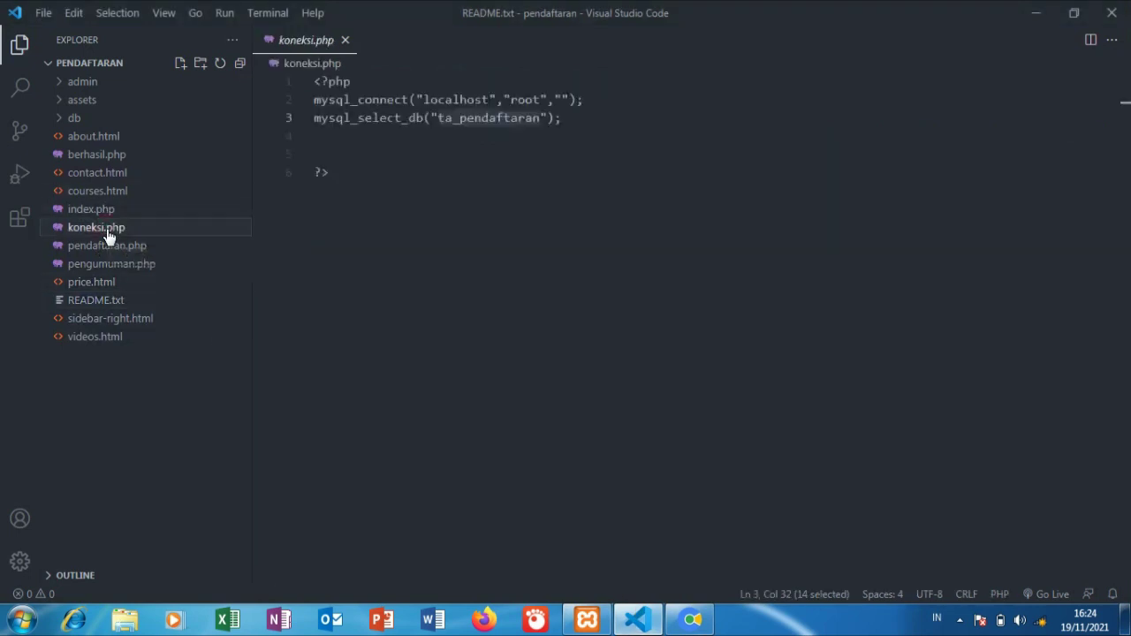
left_click(450, 135)
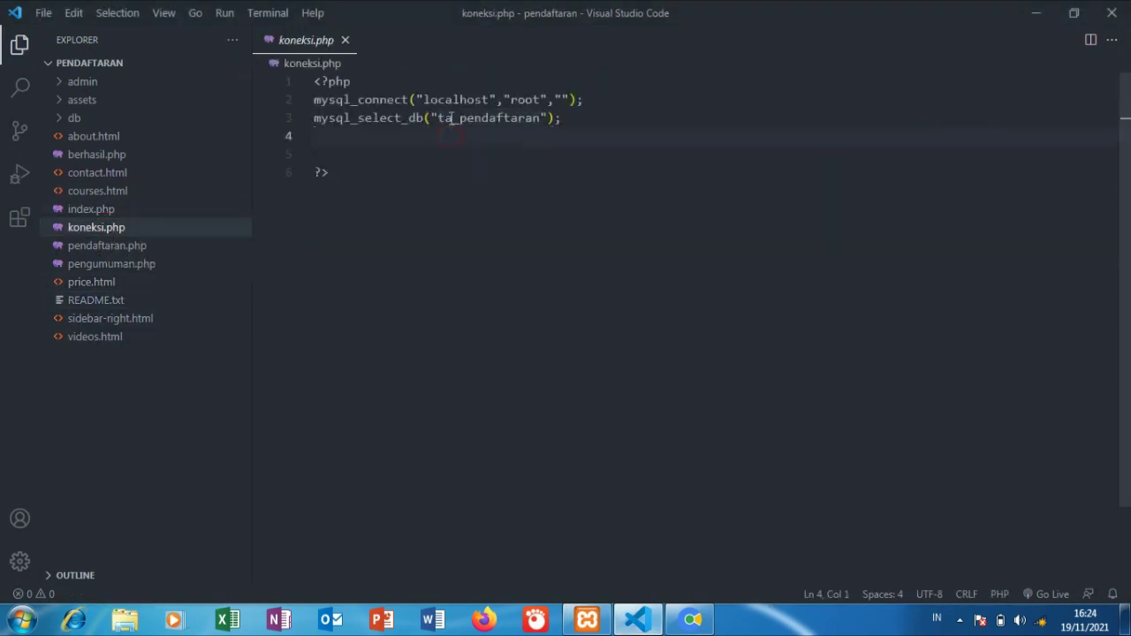
left_click(692, 619)
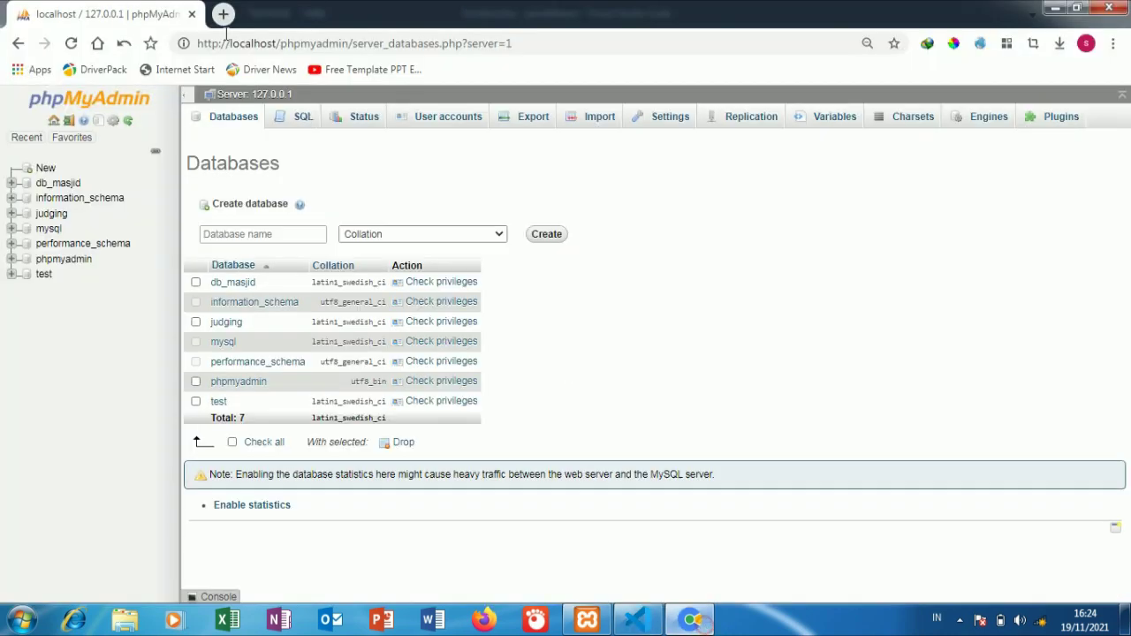
Step: Open localhost/pendaftaran, the school site, in a new browser tab
left_click(223, 15)
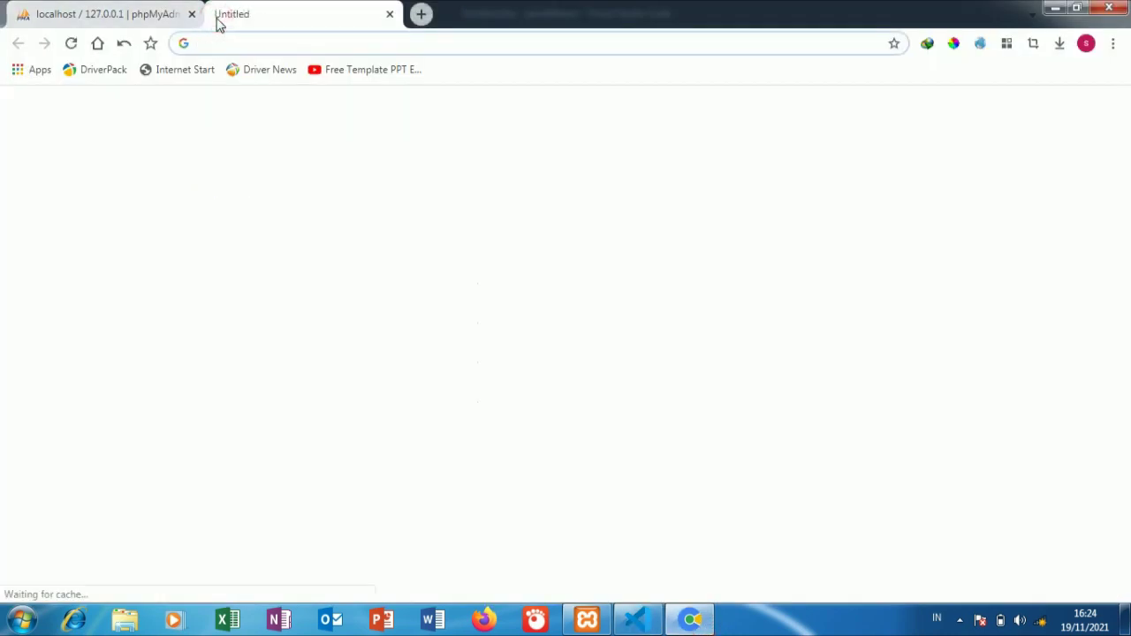
type("localhost/phpmyadmin")
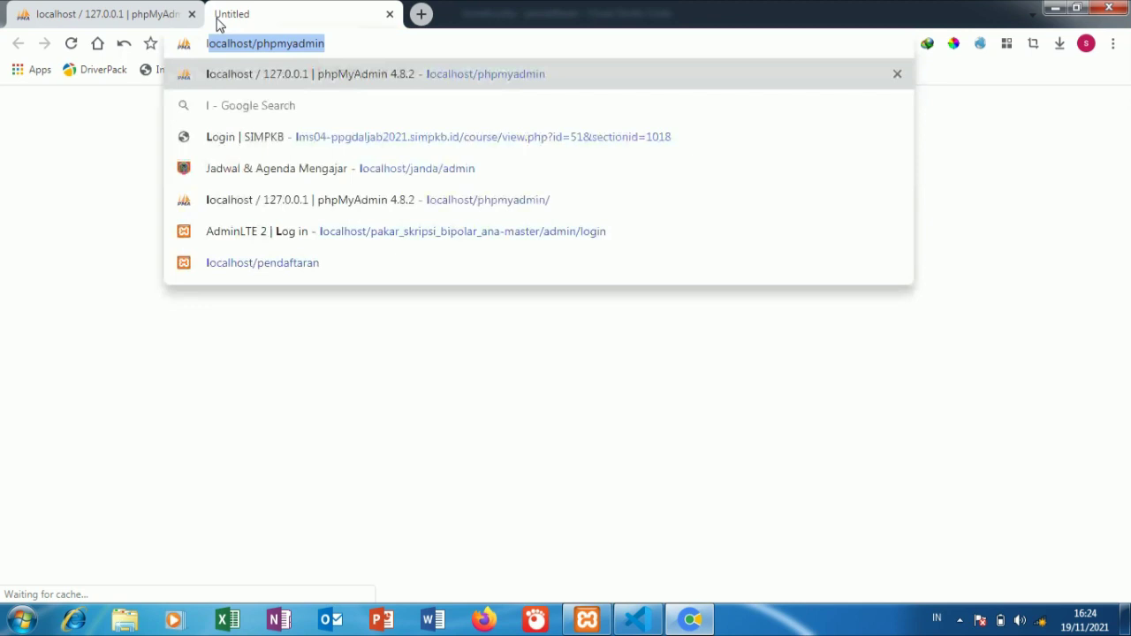
left_click(275, 47)
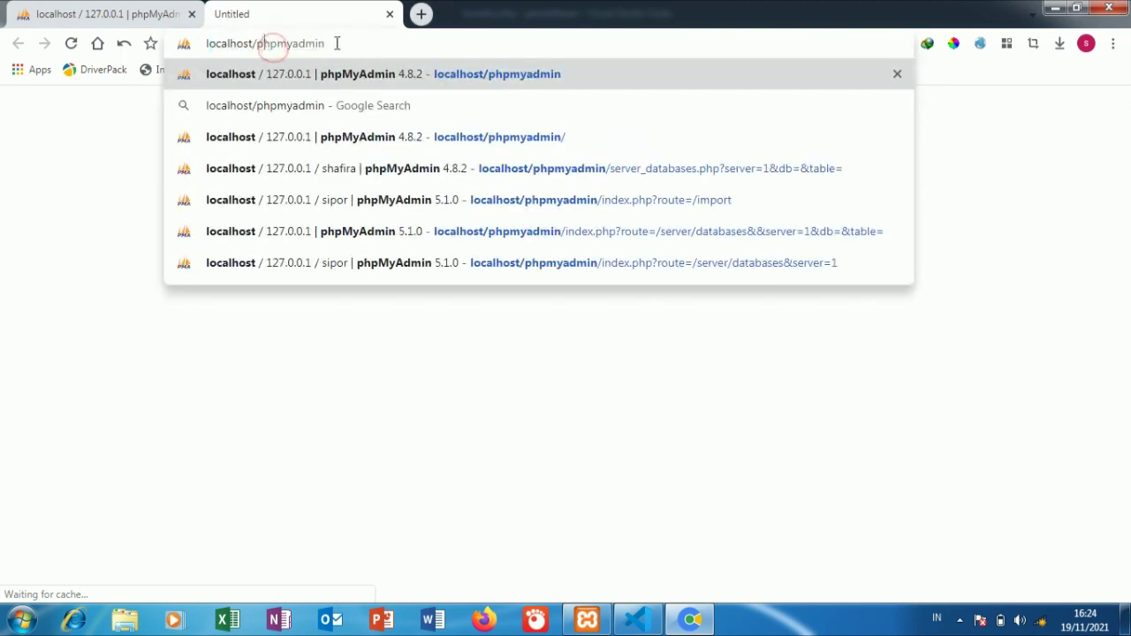
left_click_drag(337, 43, 401, 43)
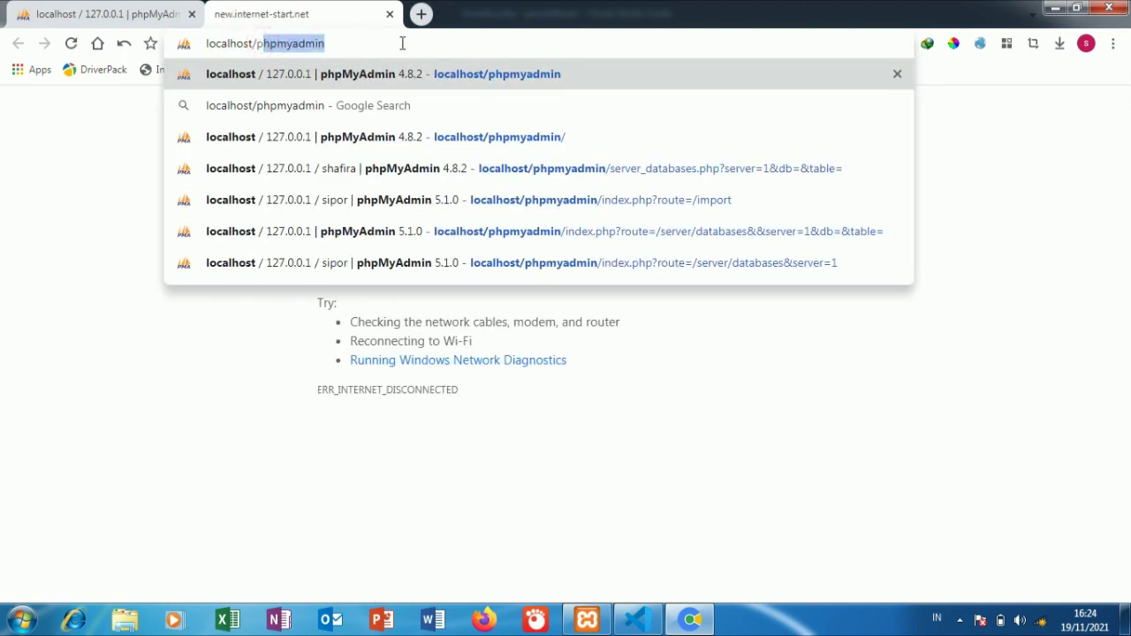
type("end")
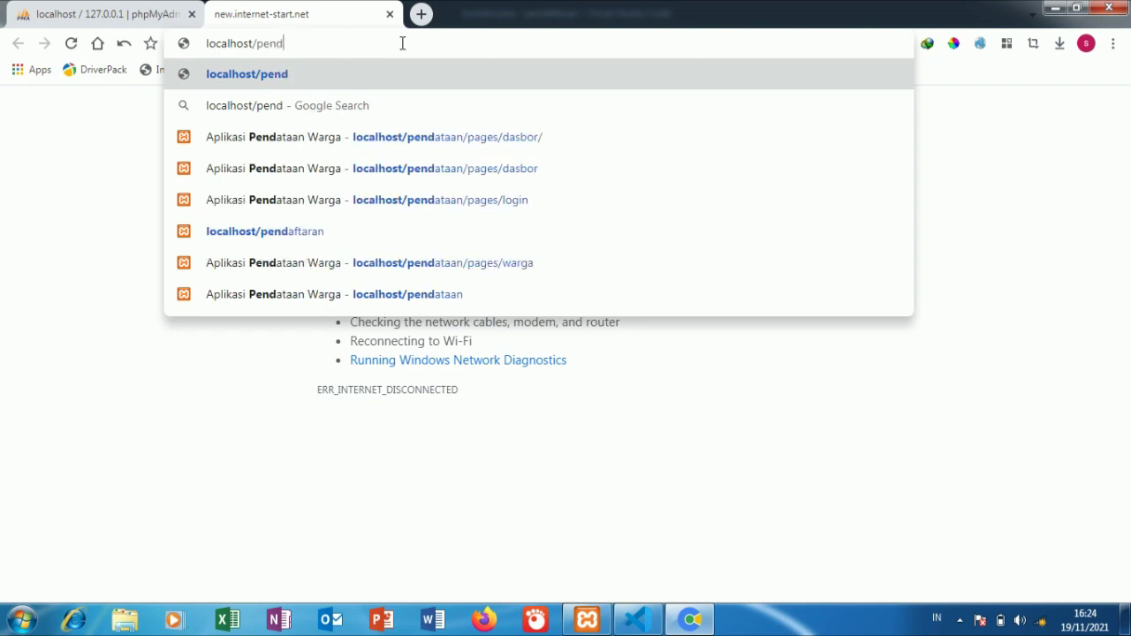
type("afta")
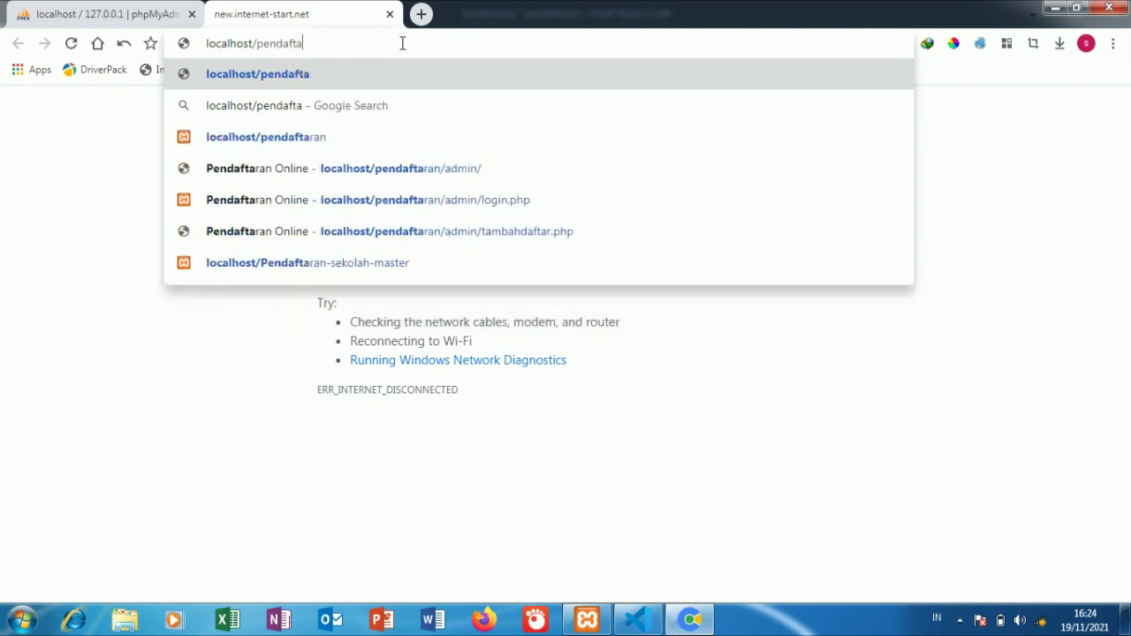
left_click(409, 136)
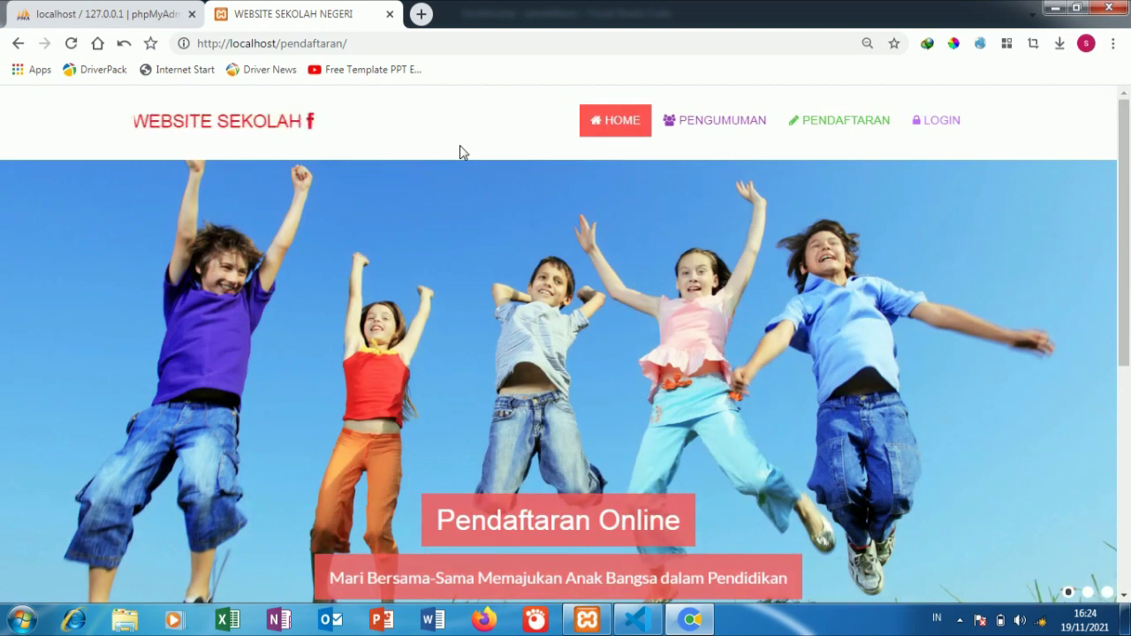
Step: Scroll through the home page and the PENGUMUMAN announcements page
scroll(496, 237, "down", 5)
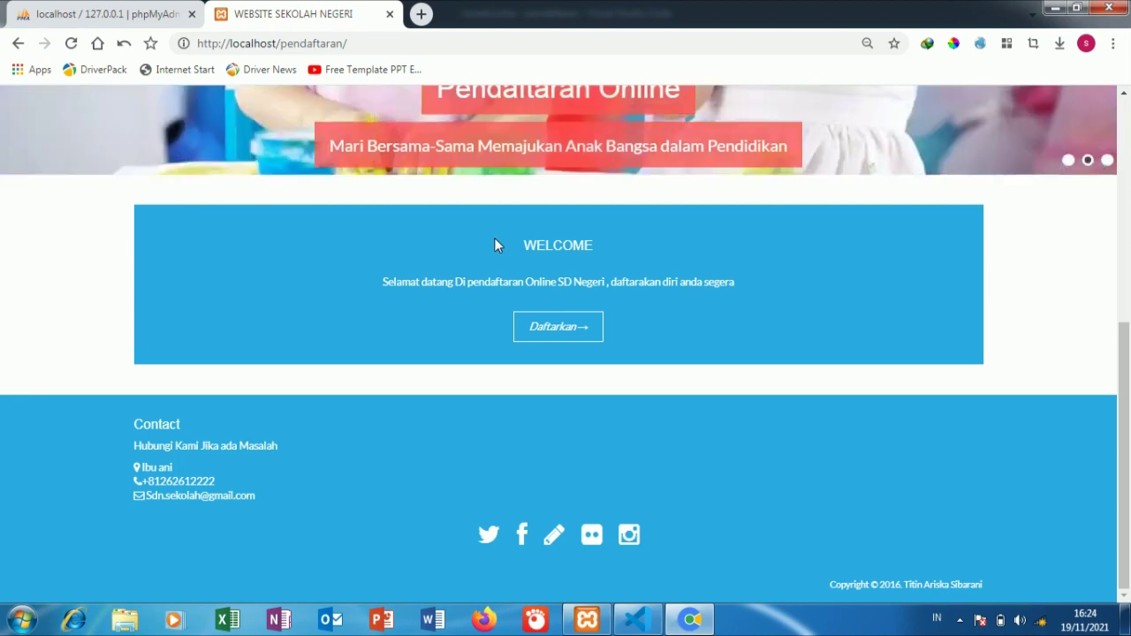
scroll(495, 237, "up", 5)
scroll(494, 234, "up", 1)
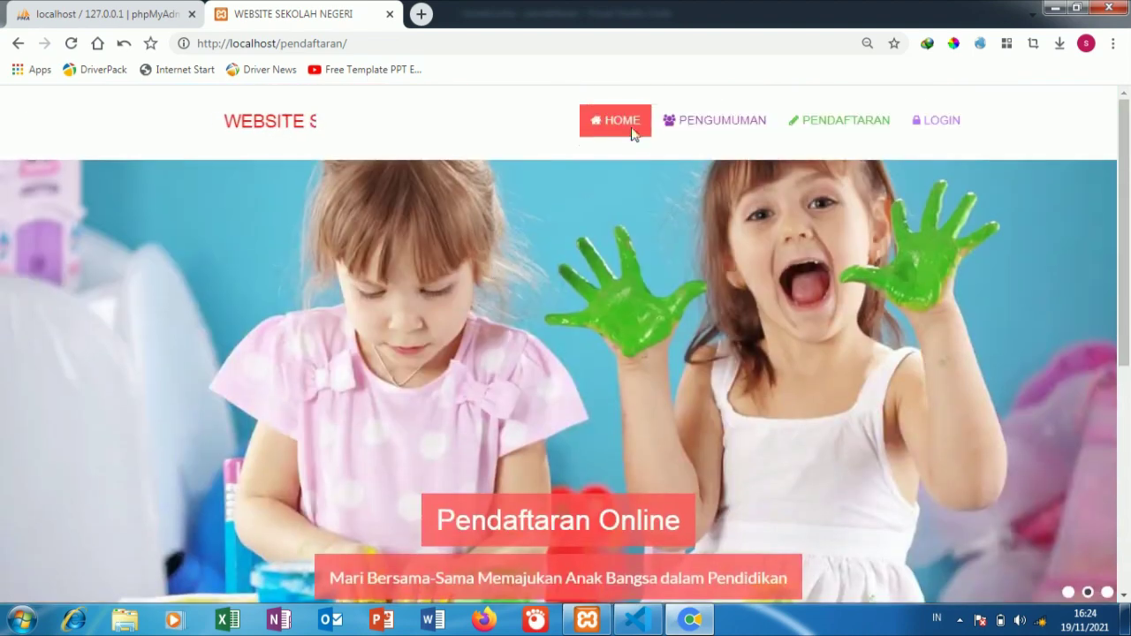
left_click(677, 123)
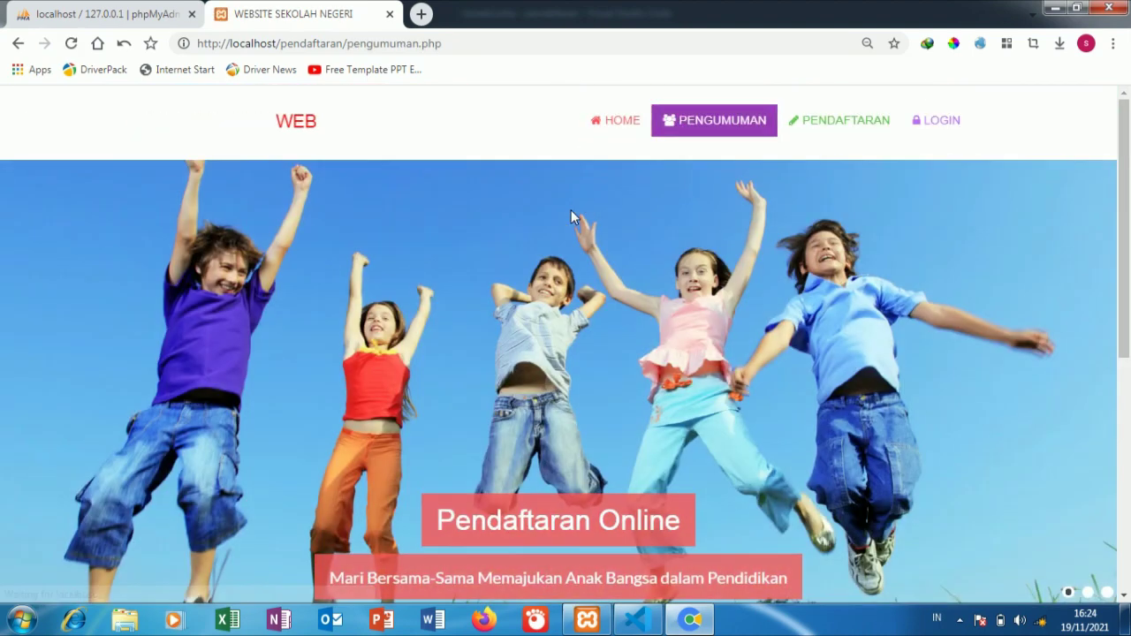
scroll(565, 247, "down", 5)
scroll(560, 270, "down", 1)
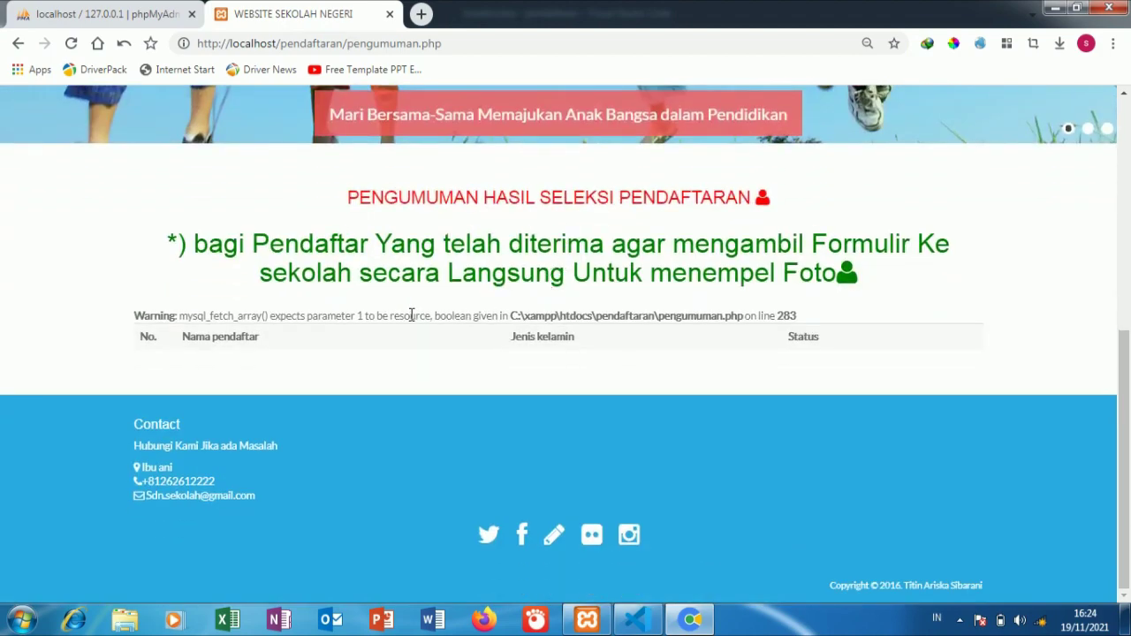
scroll(411, 315, "up", 5)
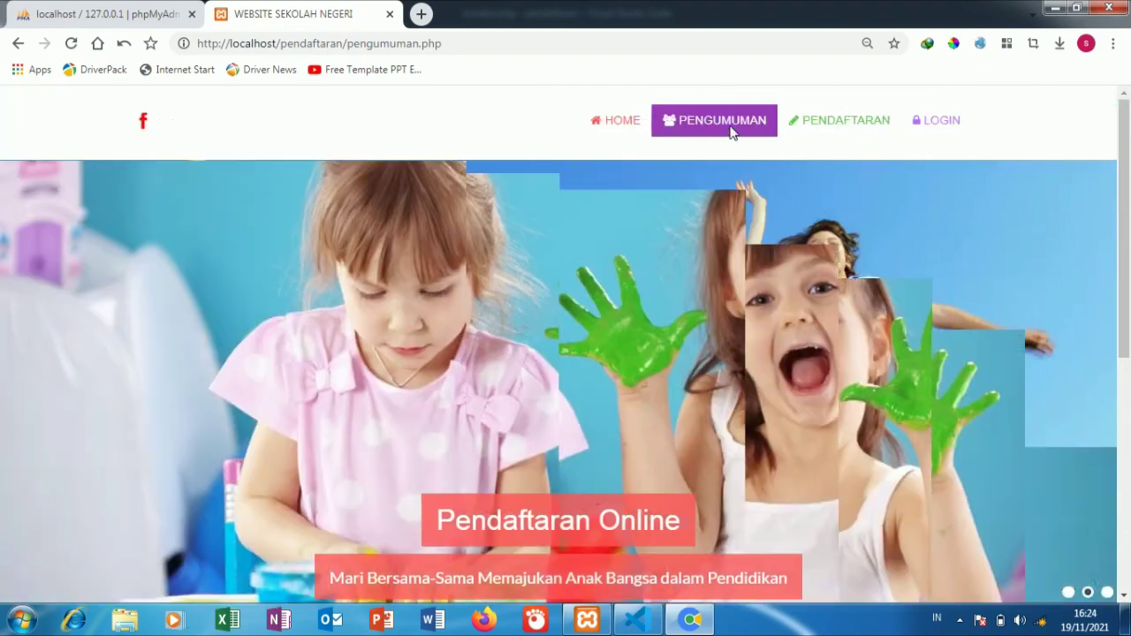
Step: Review the PENDAFTARAN form and admin login page, then go back to Beranda
left_click(790, 128)
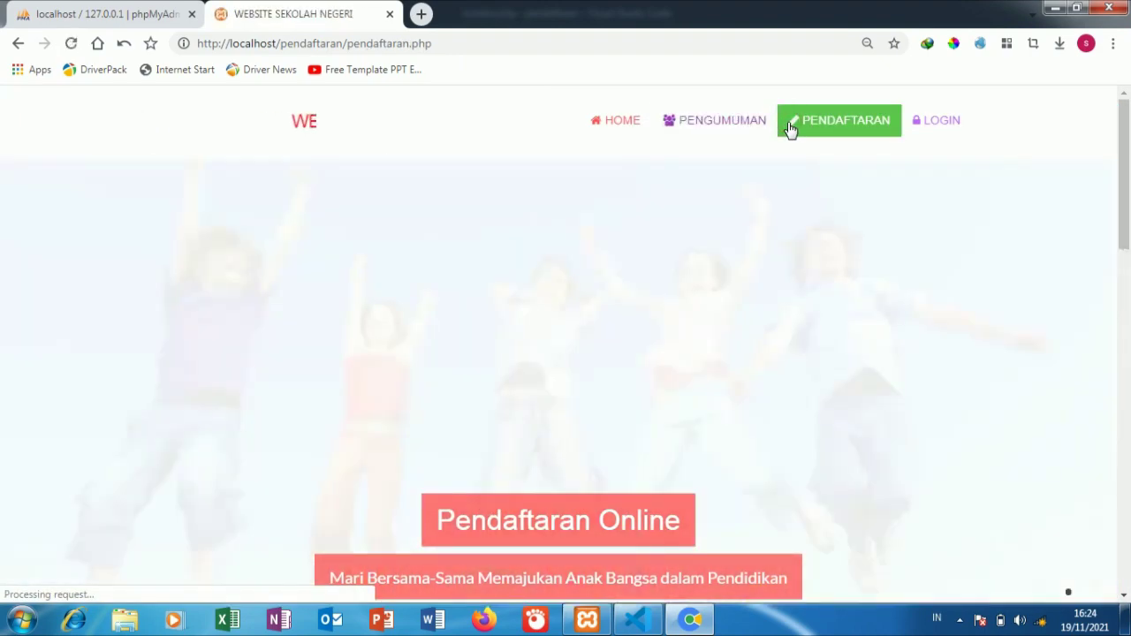
scroll(610, 349, "down", 10)
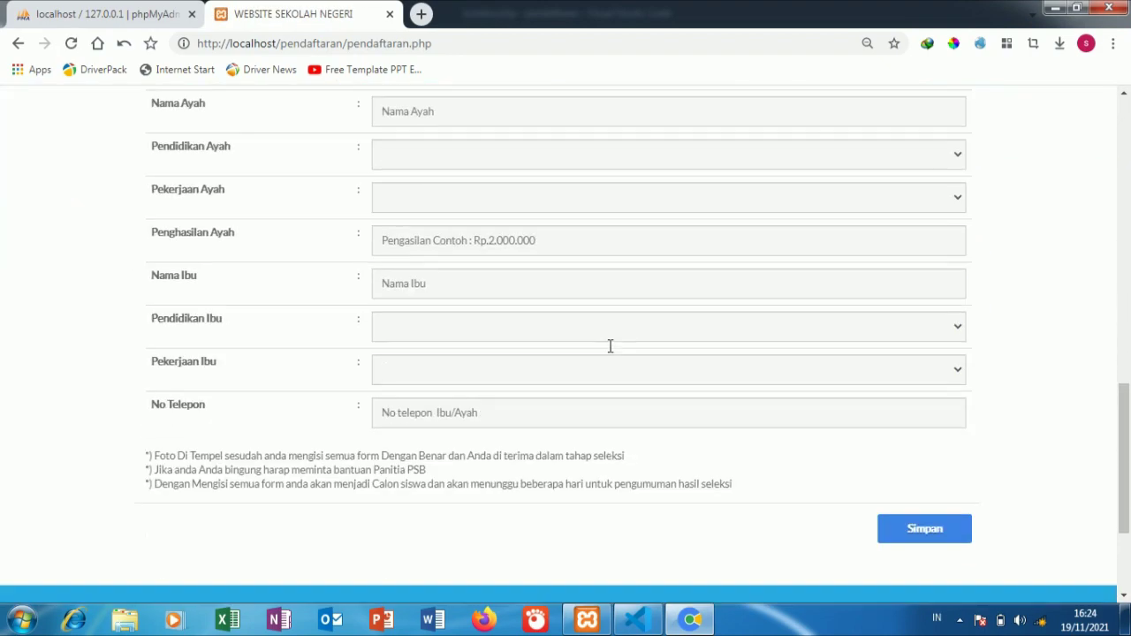
scroll(610, 345, "up", 7)
scroll(610, 346, "down", 7)
scroll(609, 345, "up", 10)
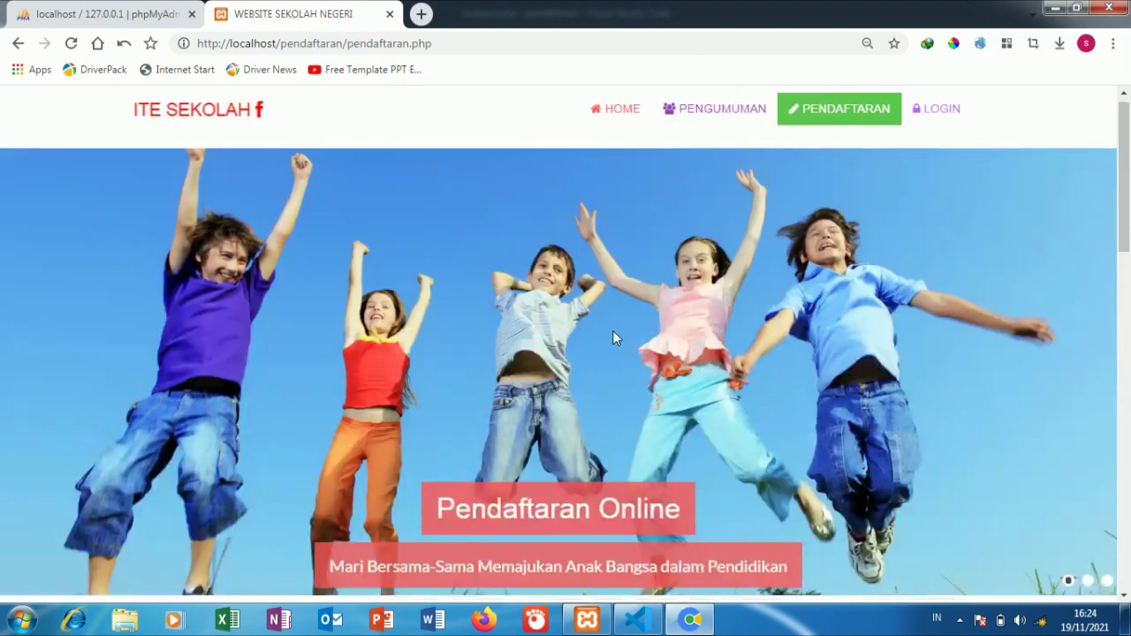
left_click(914, 131)
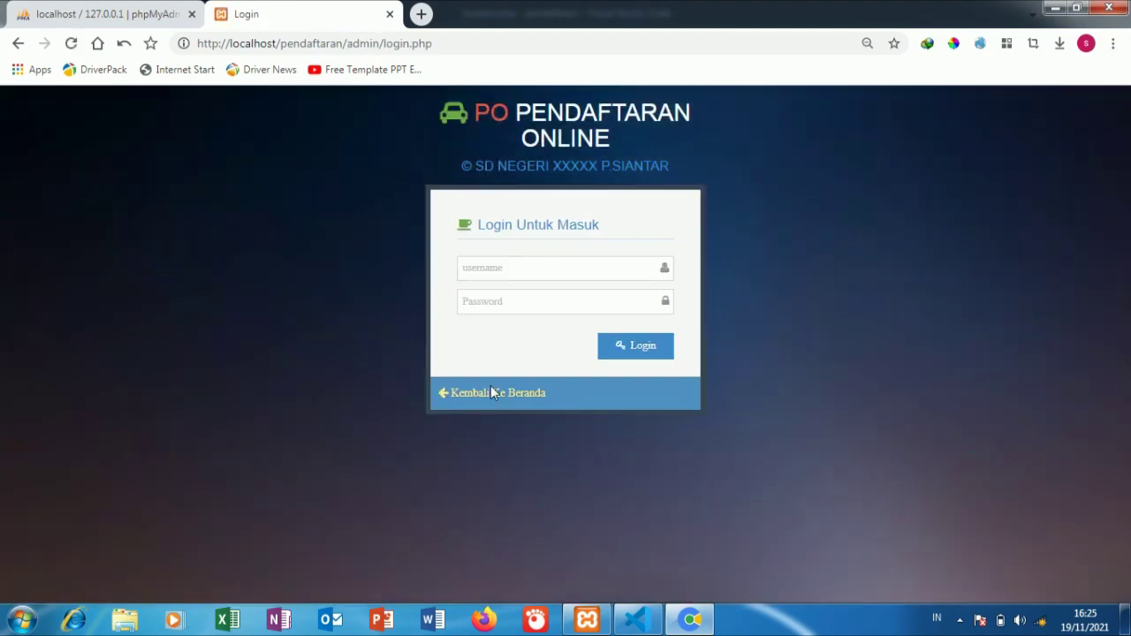
left_click(490, 391)
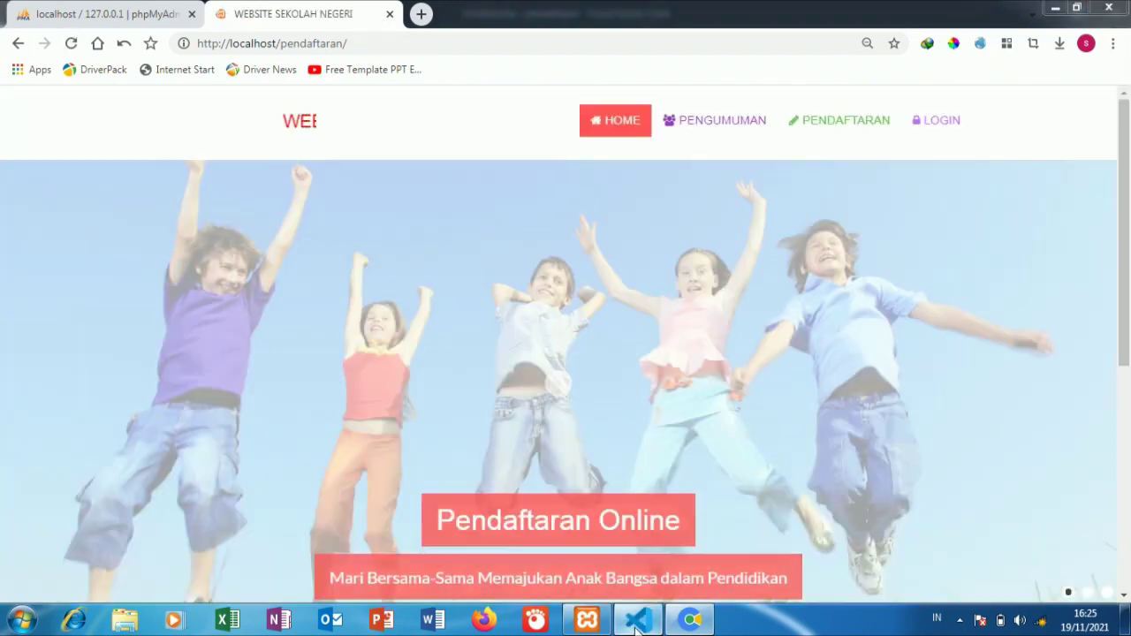
Step: Copy ta_pendaftaran from line 3 of koneksi.php and return to Chrome
left_click(637, 620)
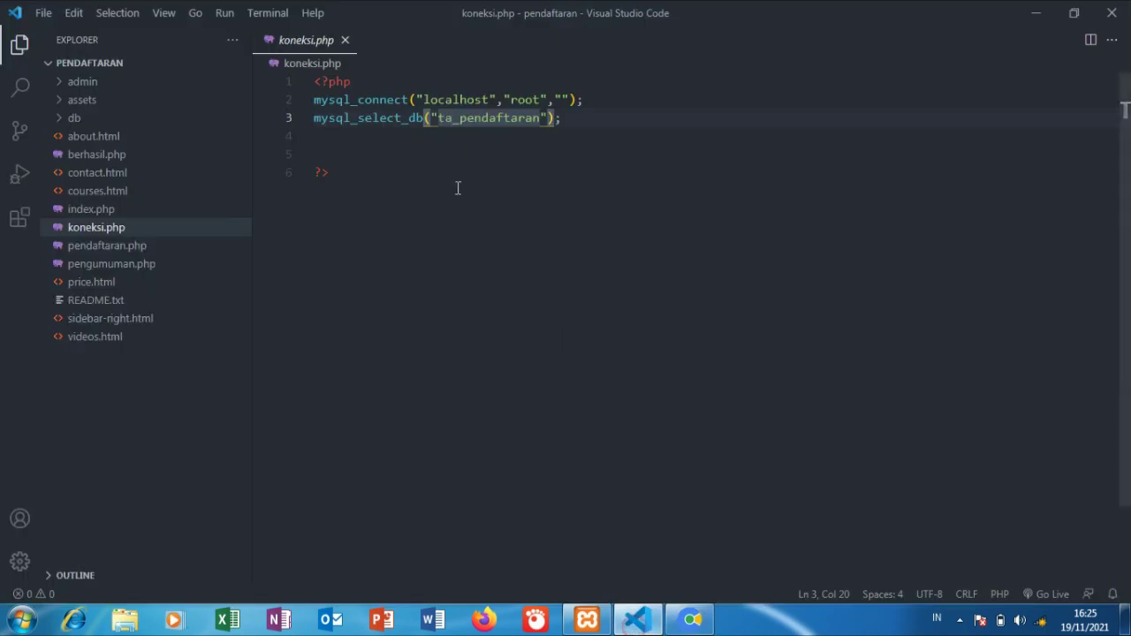
left_click(436, 117)
left_click_drag(442, 118, 541, 118)
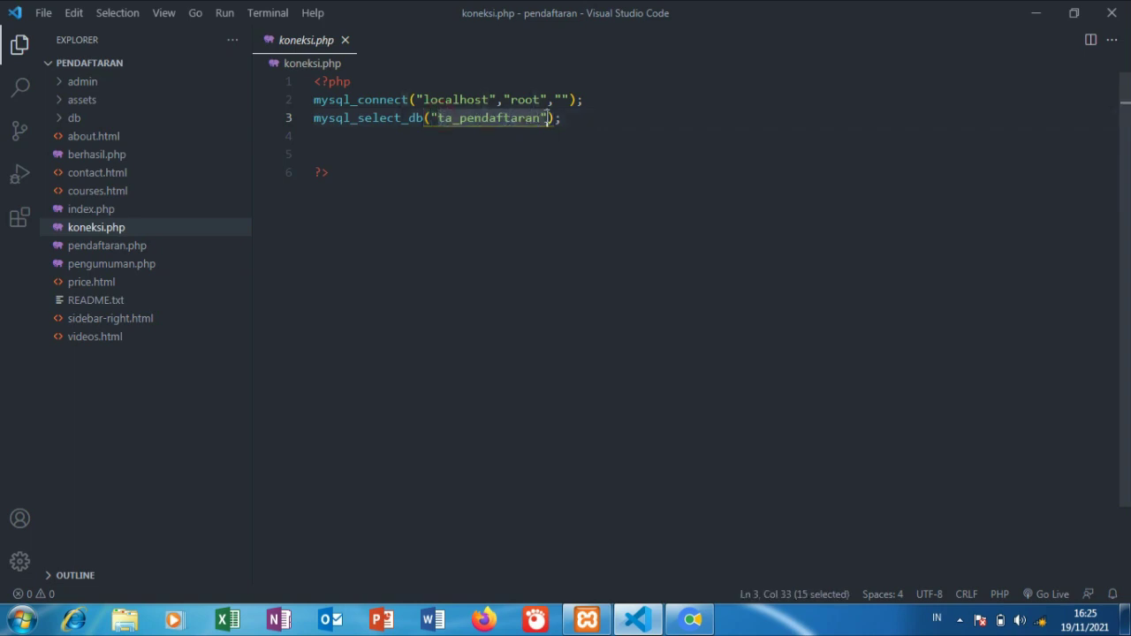
right_click(518, 151)
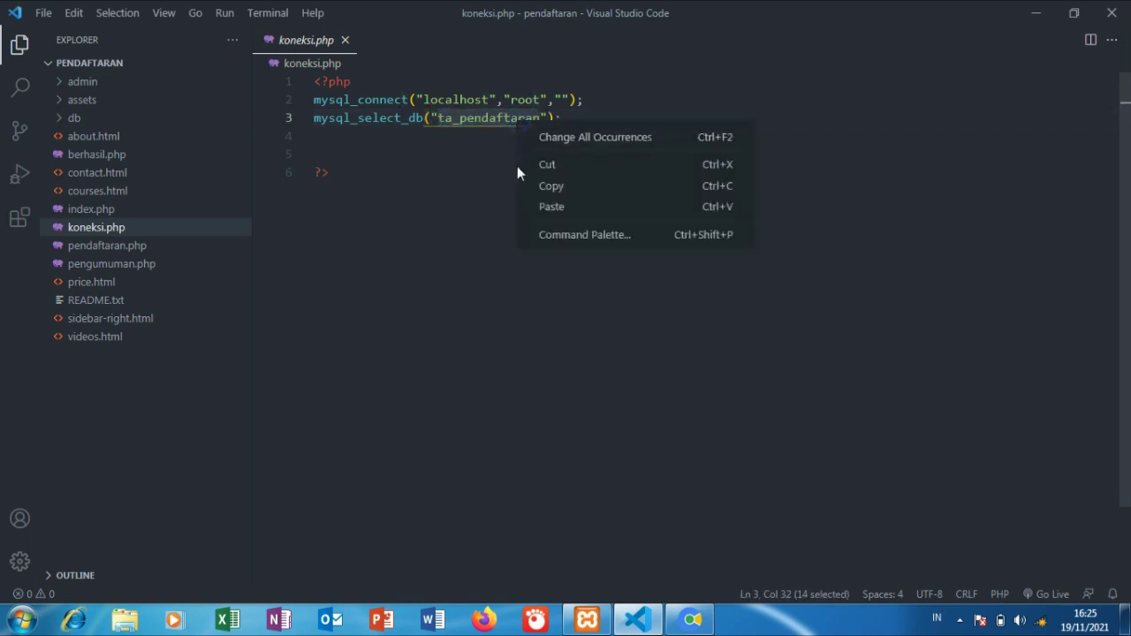
left_click(546, 182)
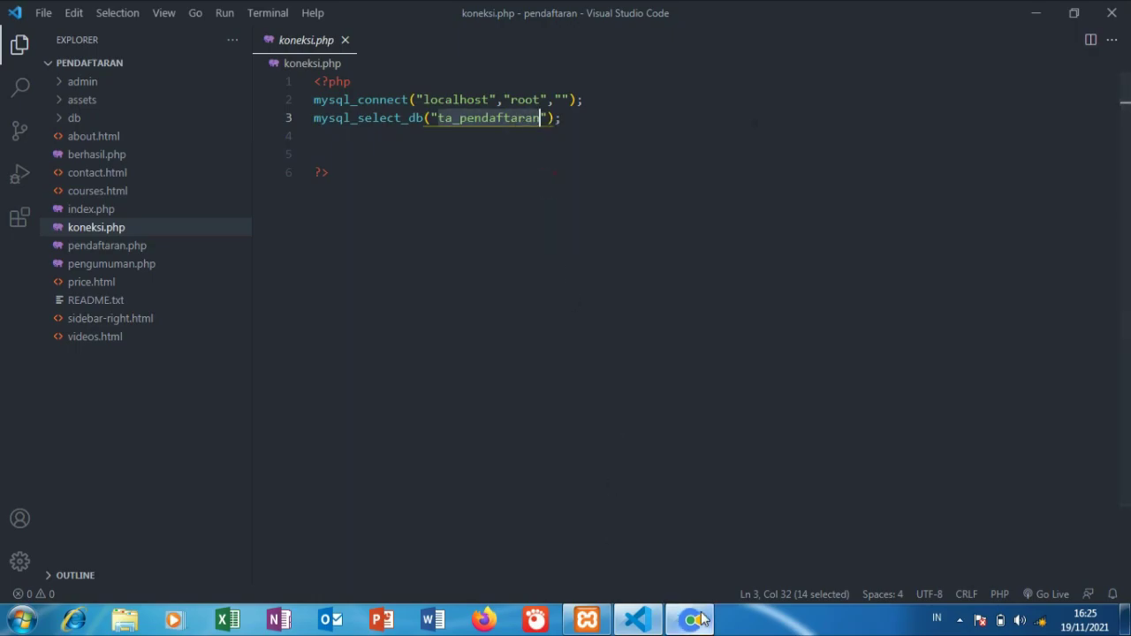
left_click(692, 619)
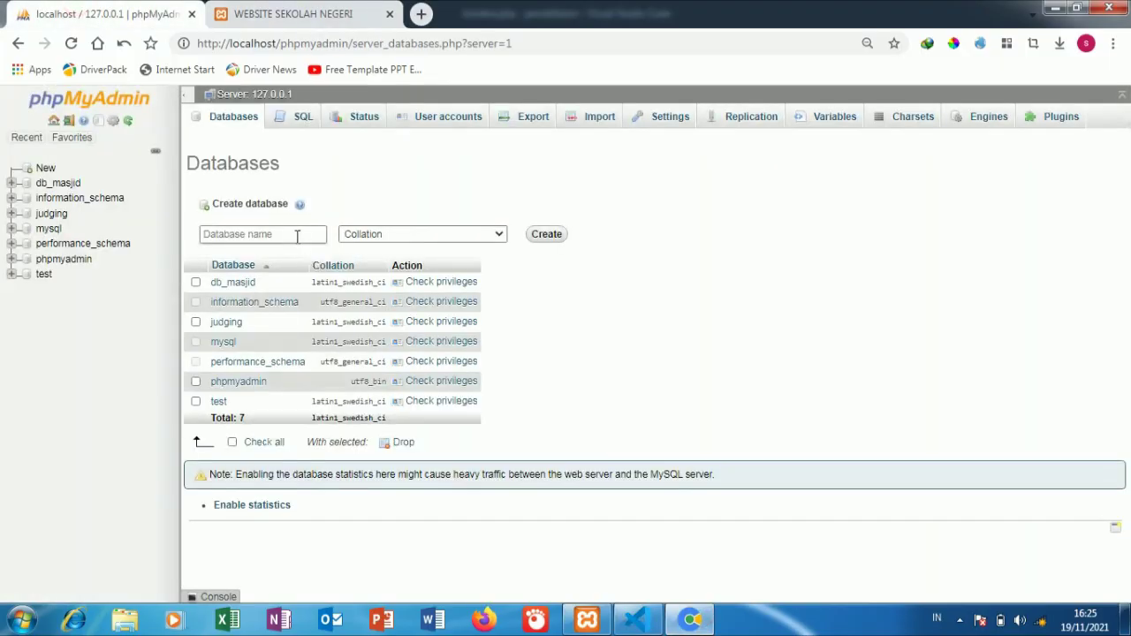
Step: Paste ta_pendaftaran into the Database name field and create the database
left_click(295, 232)
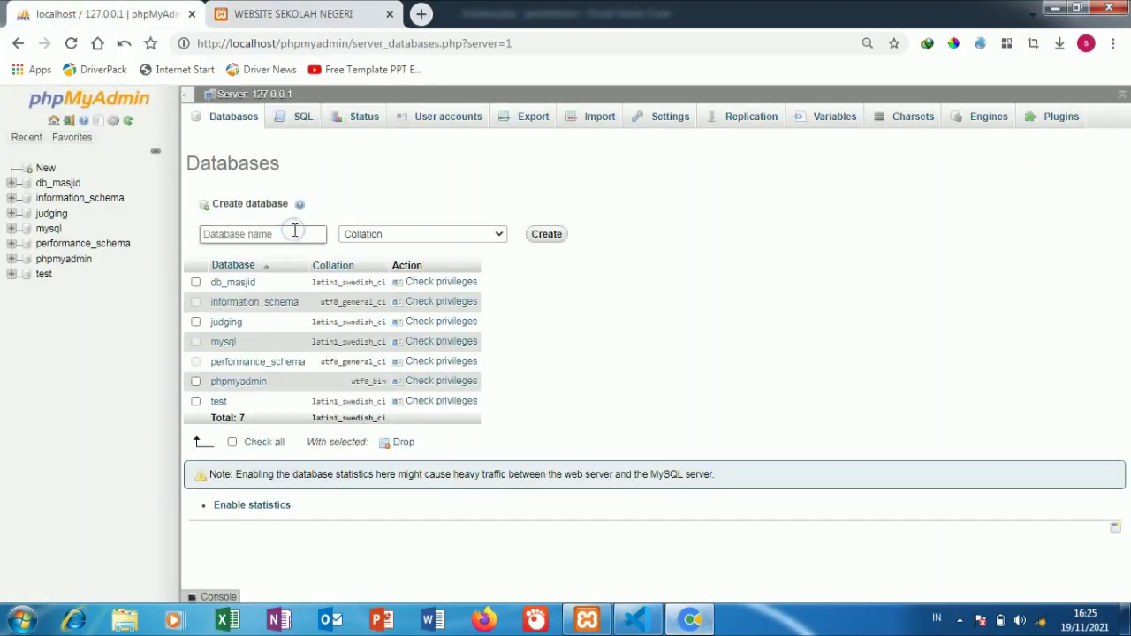
right_click(294, 232)
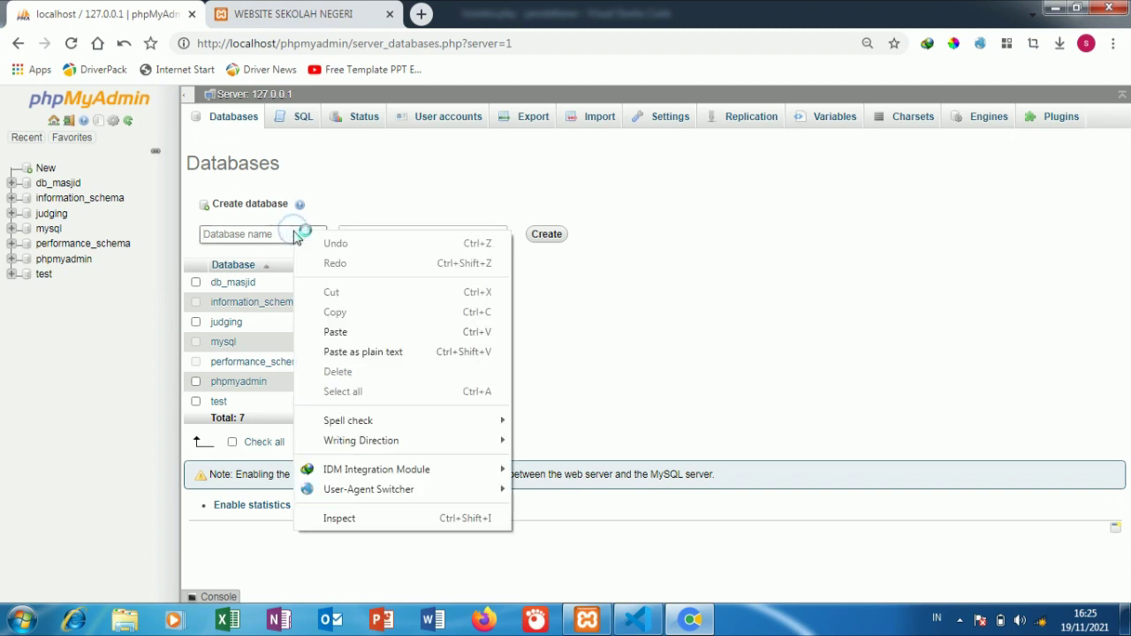
left_click(357, 331)
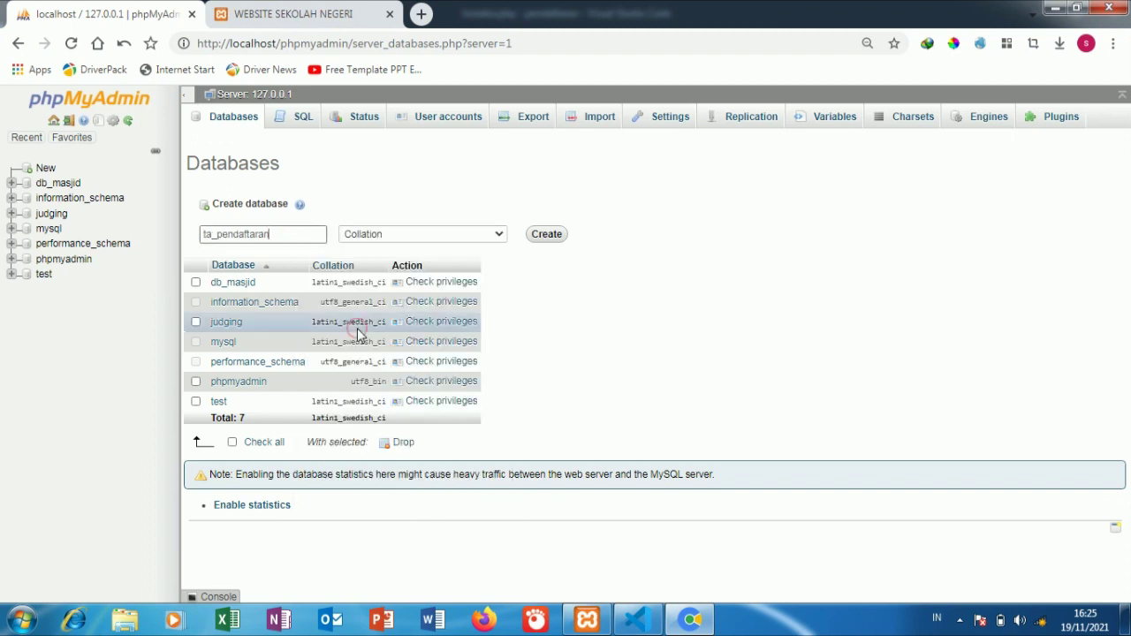
left_click(546, 235)
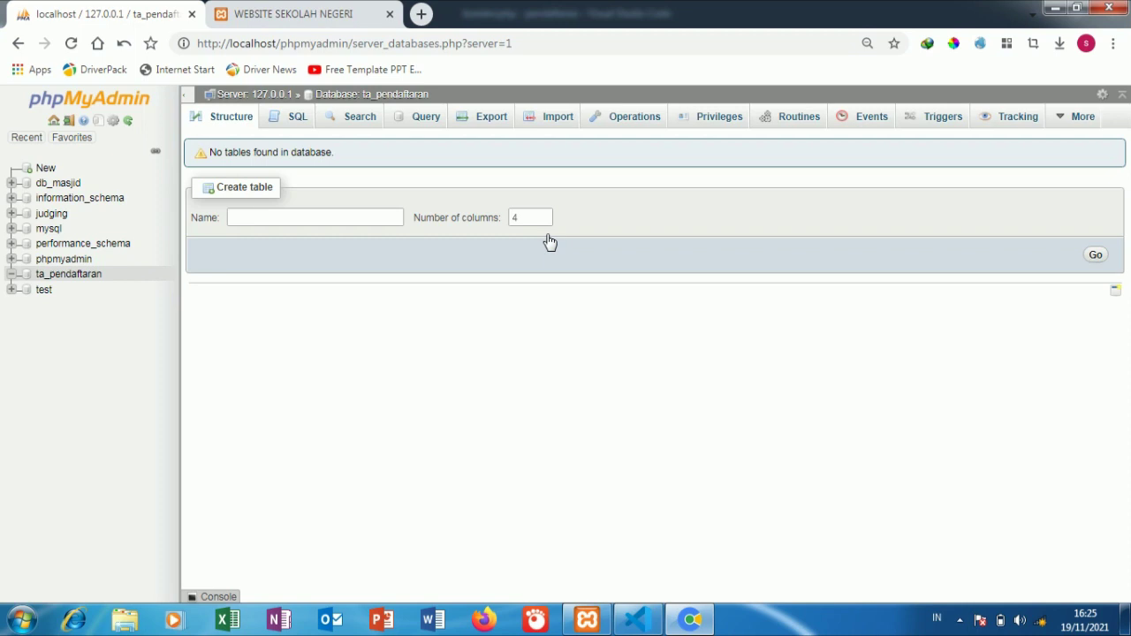
Step: Import htdocs/pendaftaran/db/ta_pendaftaran.sql into the ta_pendaftaran database
left_click(556, 127)
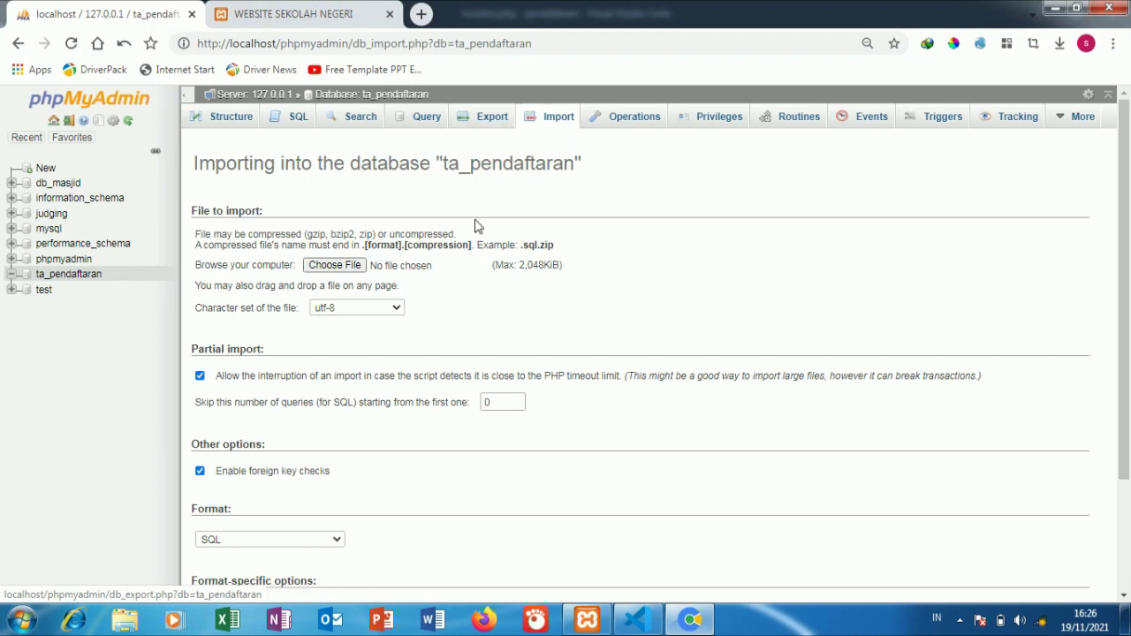
left_click(334, 267)
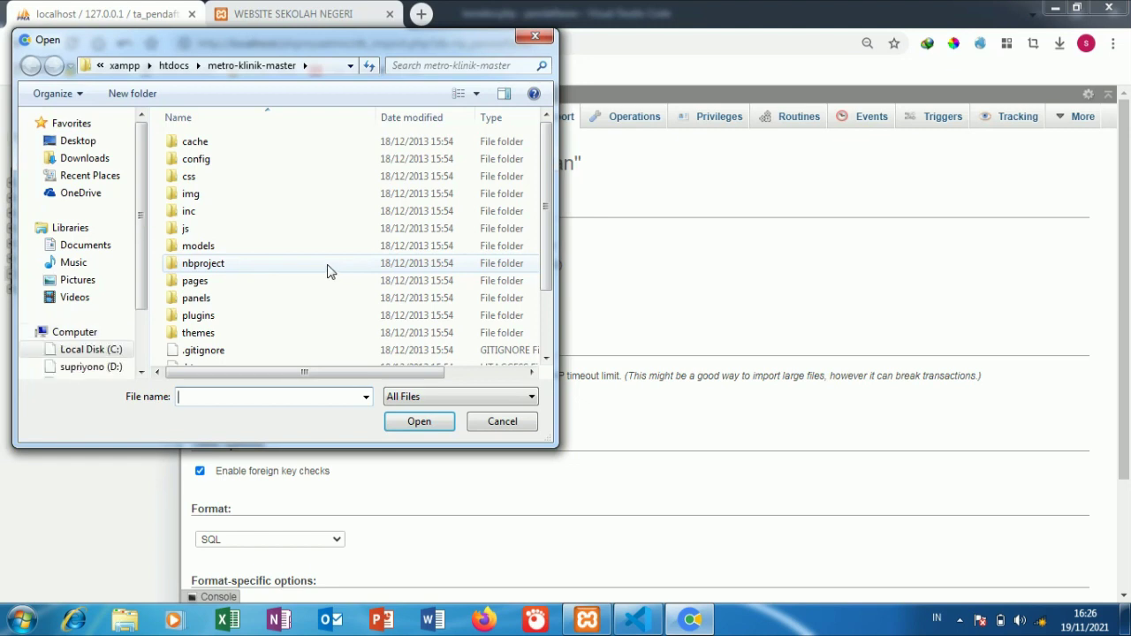
left_click(174, 66)
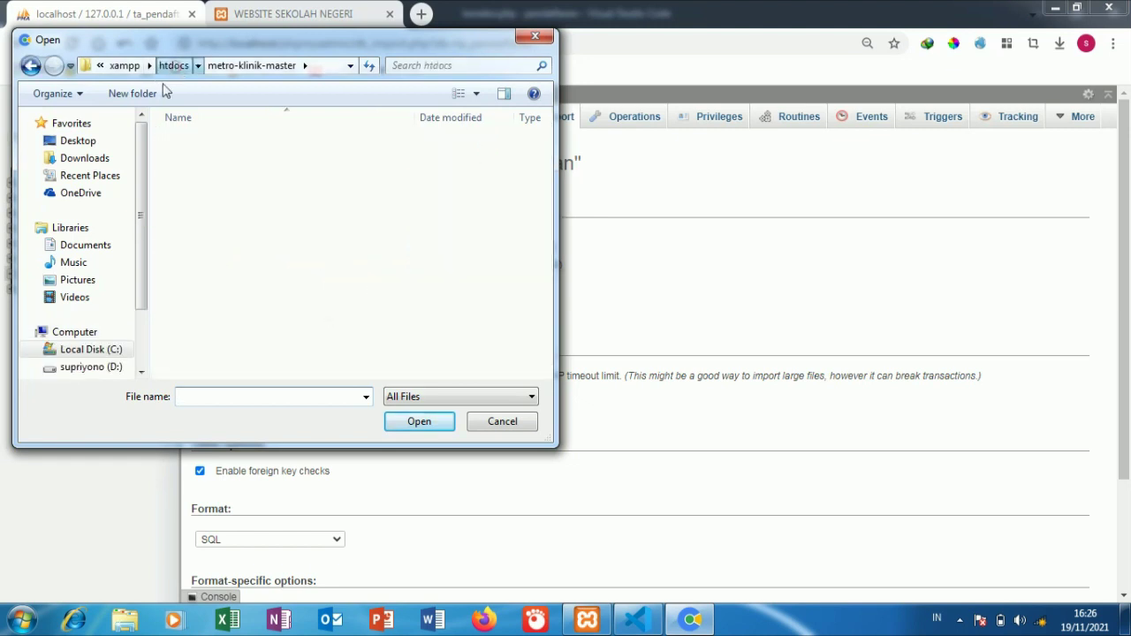
left_click(235, 264)
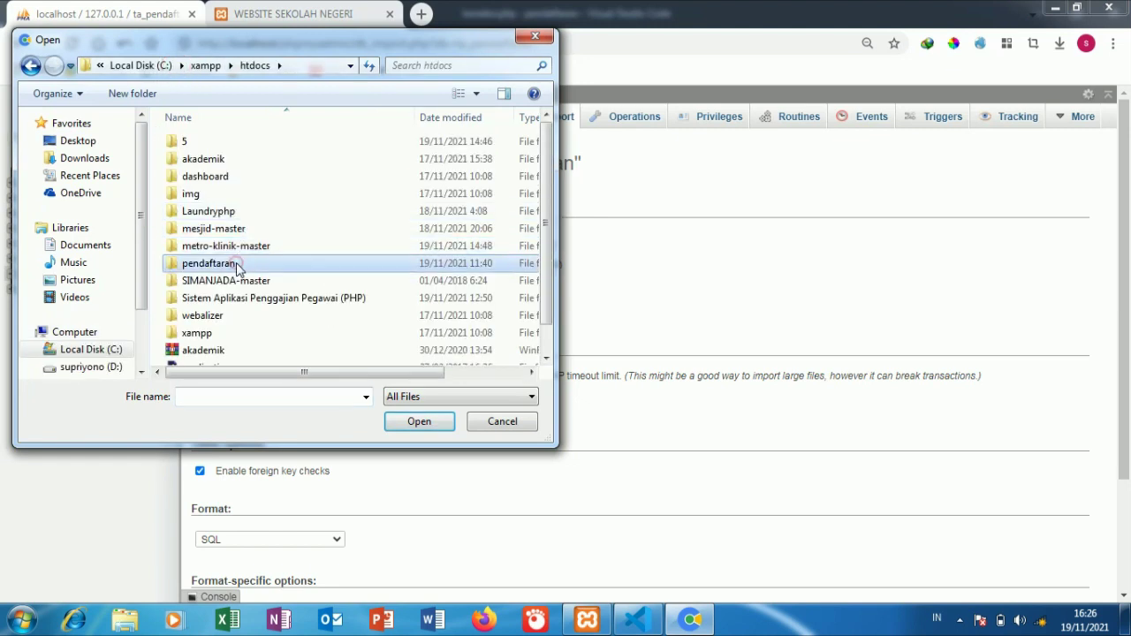
double_click(235, 264)
double_click(221, 176)
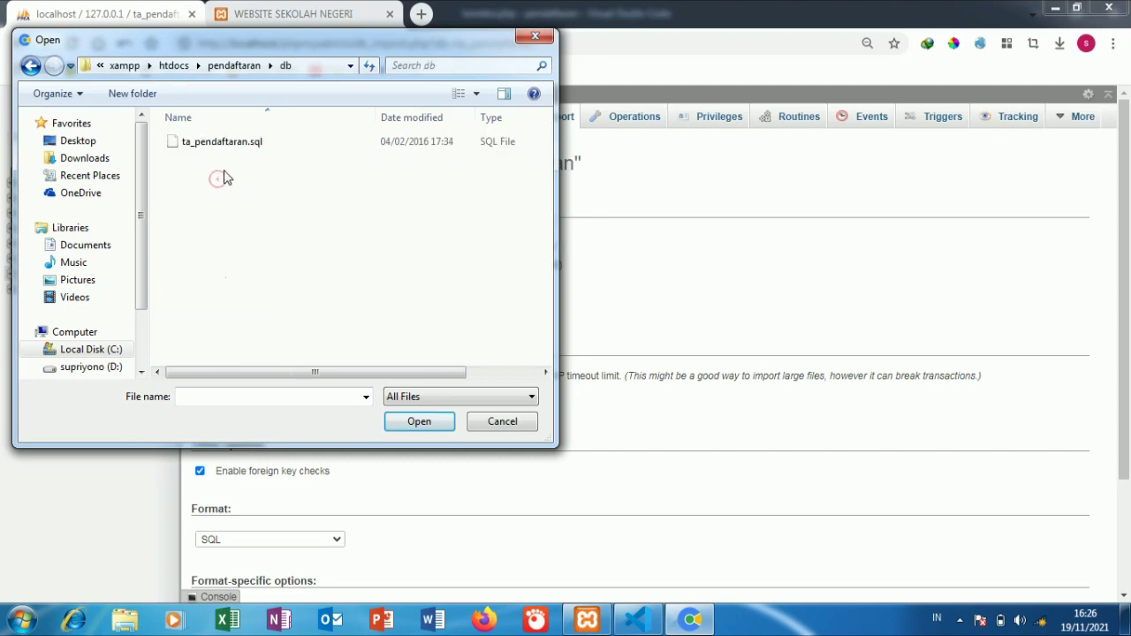
left_click(223, 141)
left_click(419, 422)
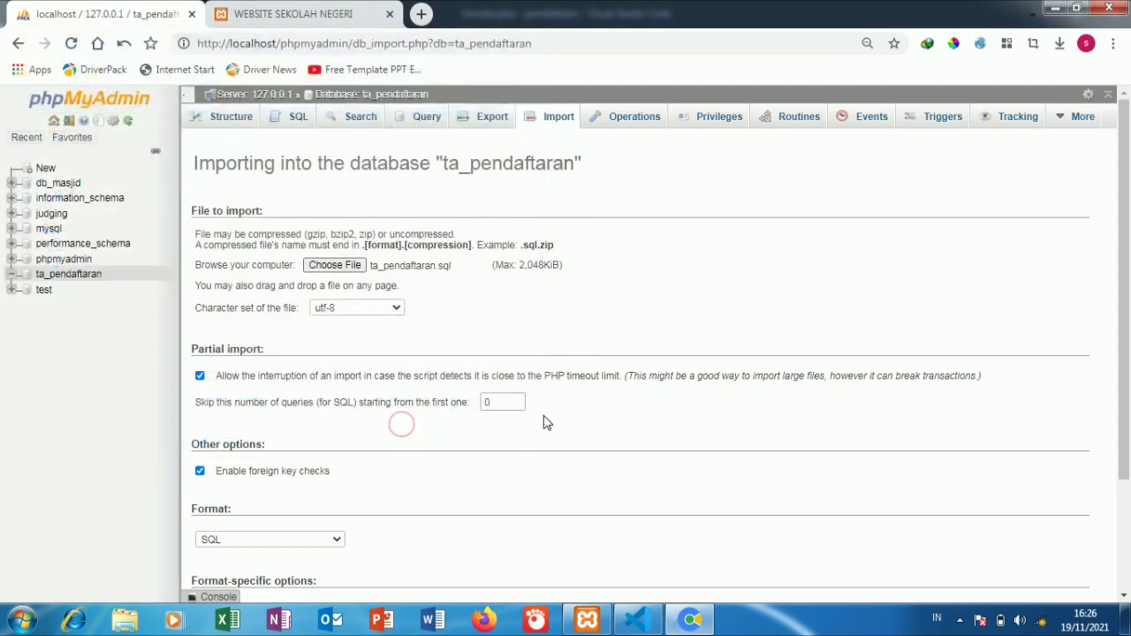
scroll(544, 423, "down", 3)
left_click(218, 538)
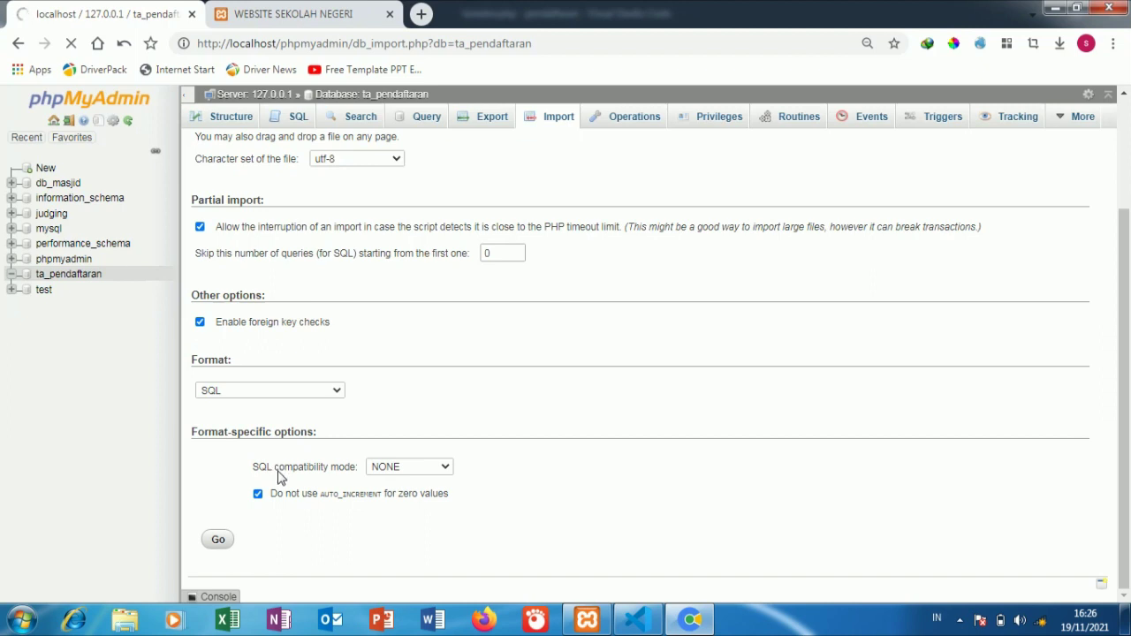
Step: Glance at koneksi.php in VS Code, then return to phpMyAdmin
left_click(636, 619)
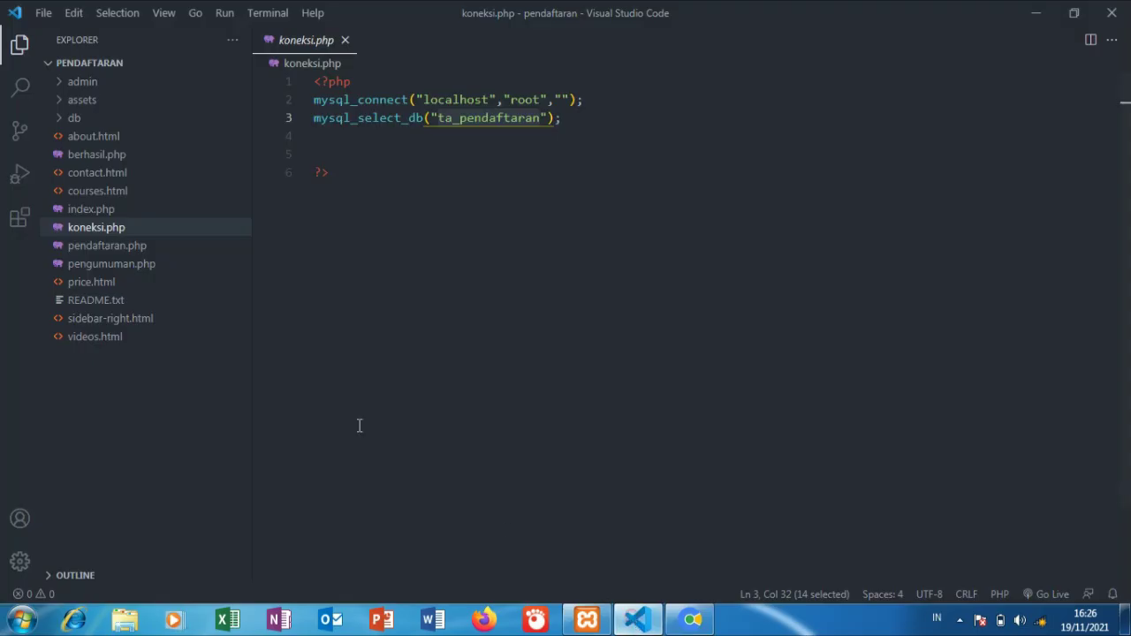
left_click(691, 619)
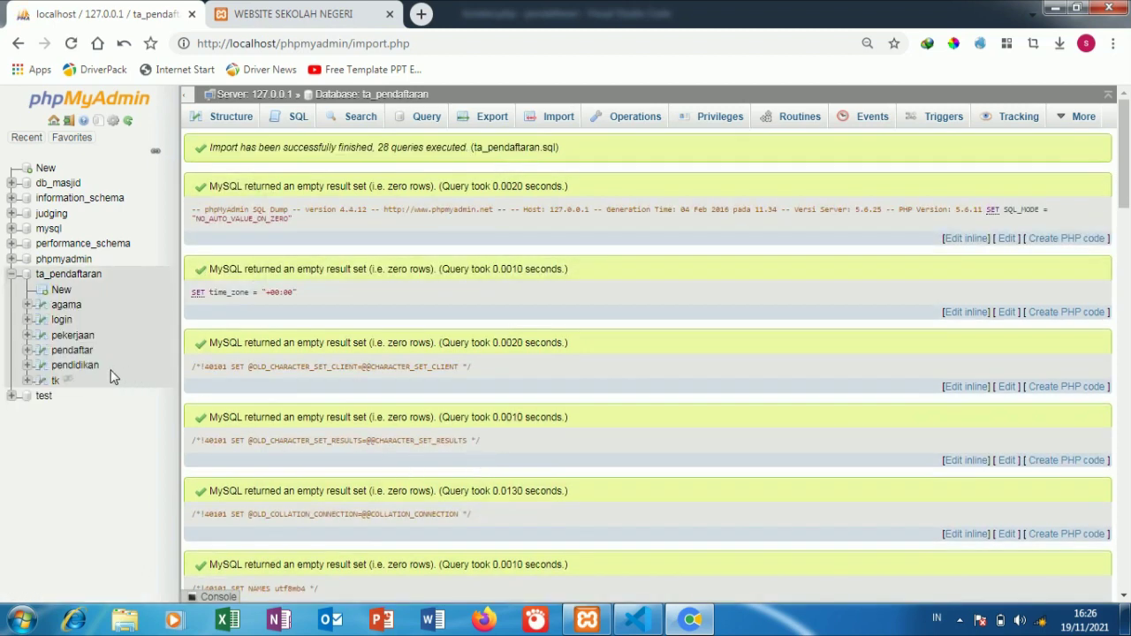
Step: Browse the agama, login, pekerjaan, pendaftar, pendidikan and tk tables
left_click(64, 306)
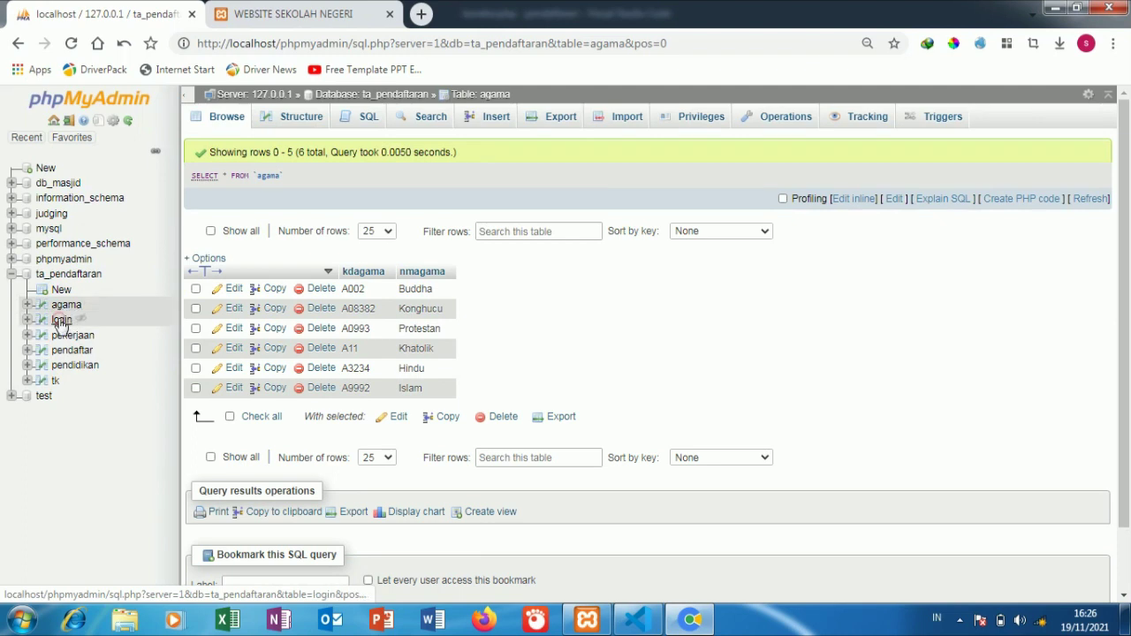
left_click(61, 322)
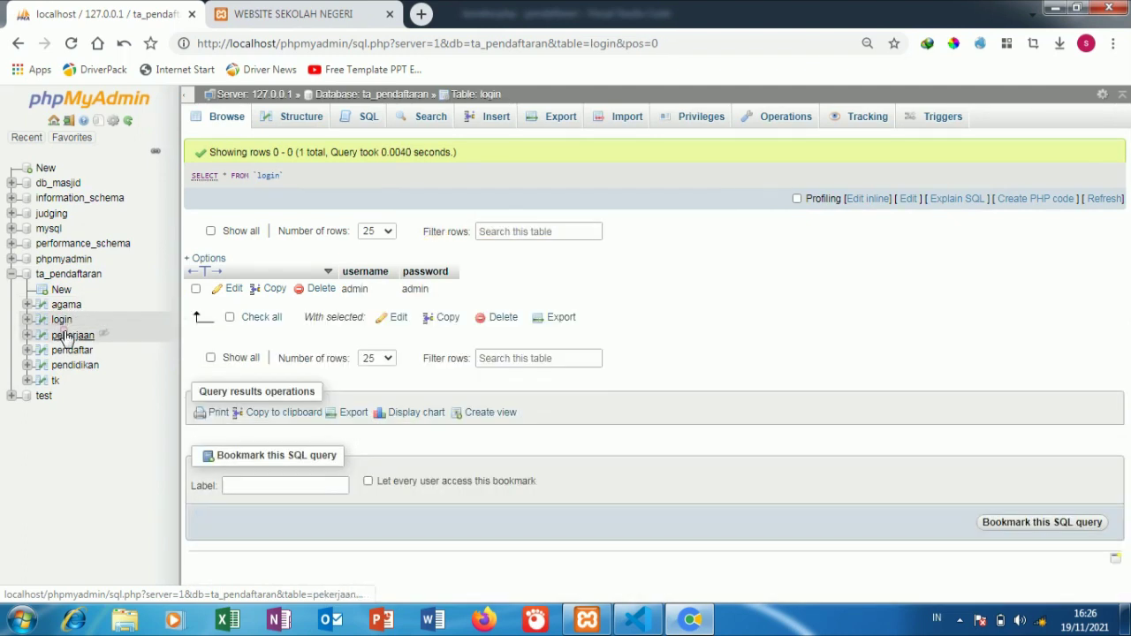
left_click(65, 337)
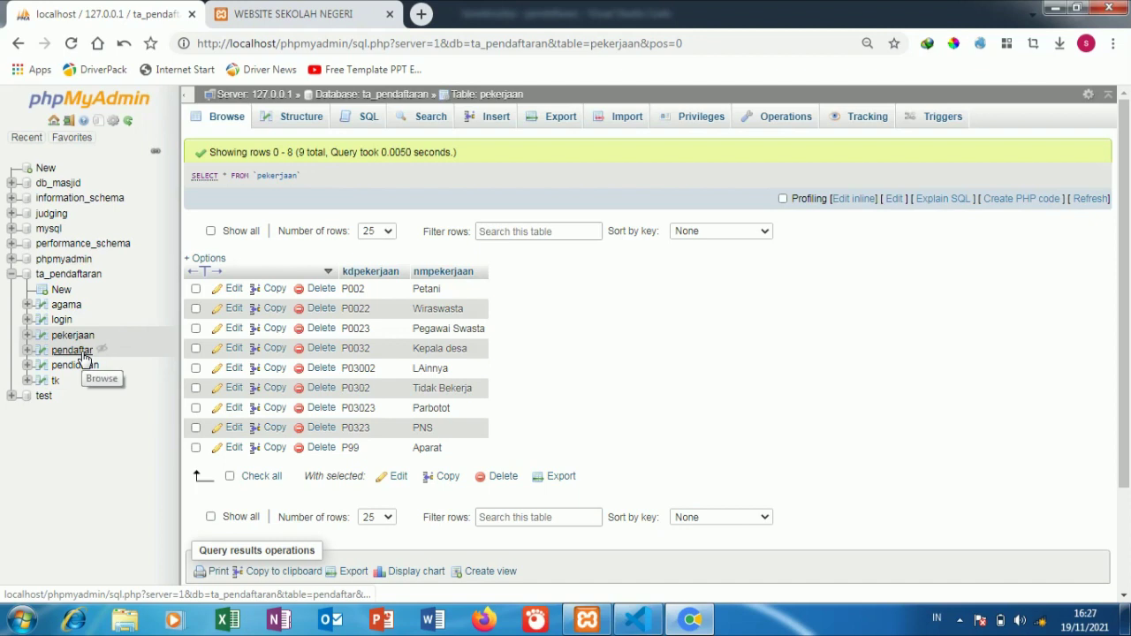
left_click(82, 354)
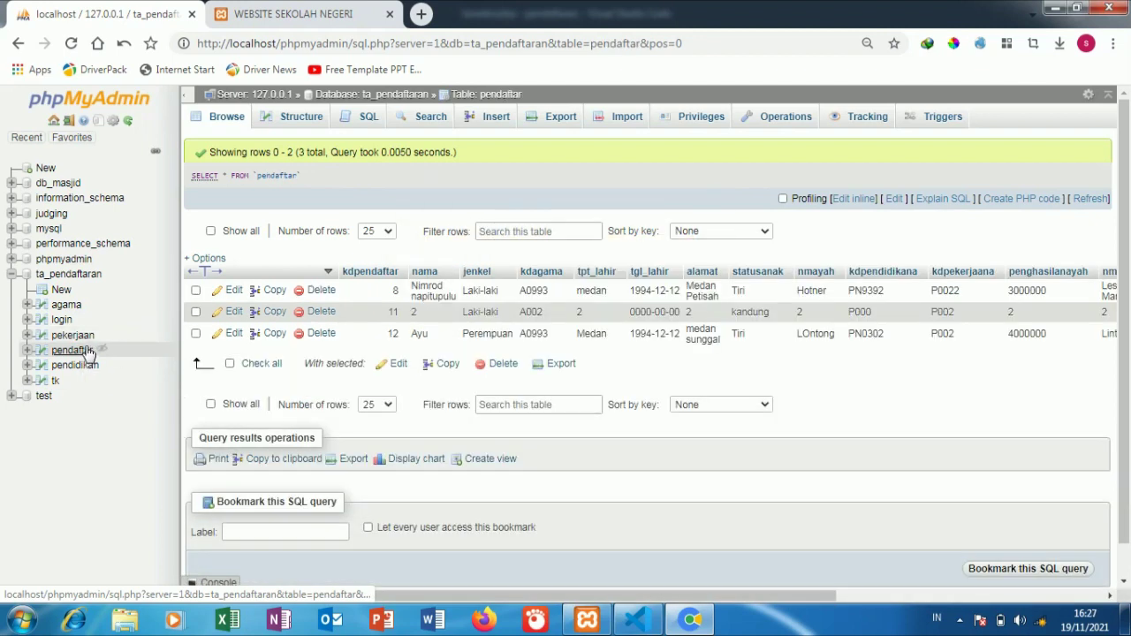
left_click(86, 365)
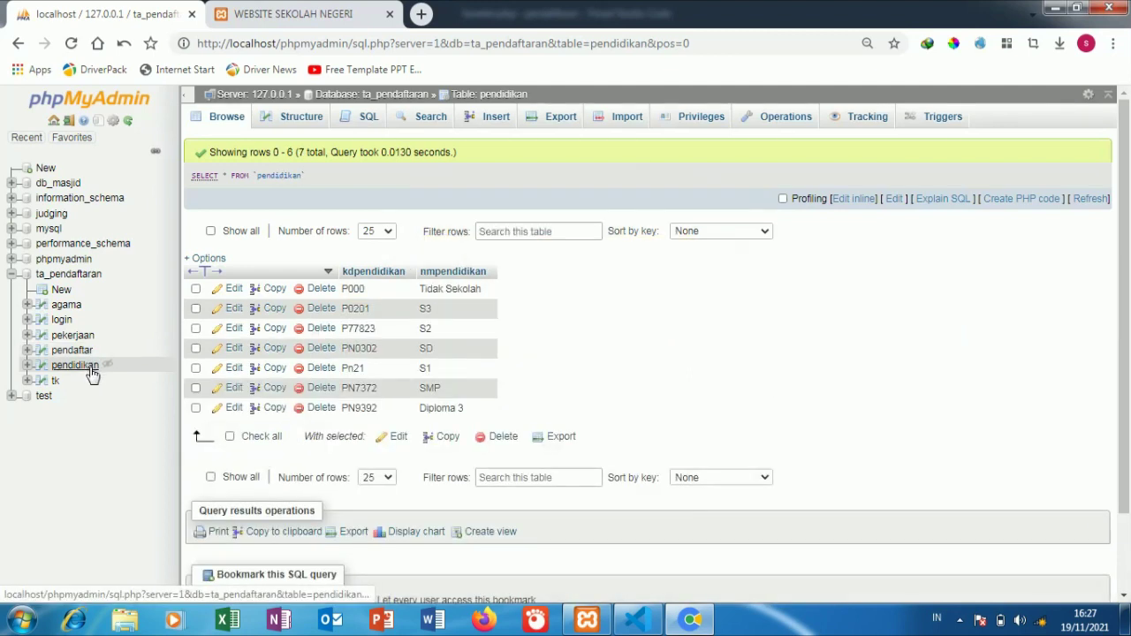
left_click(55, 381)
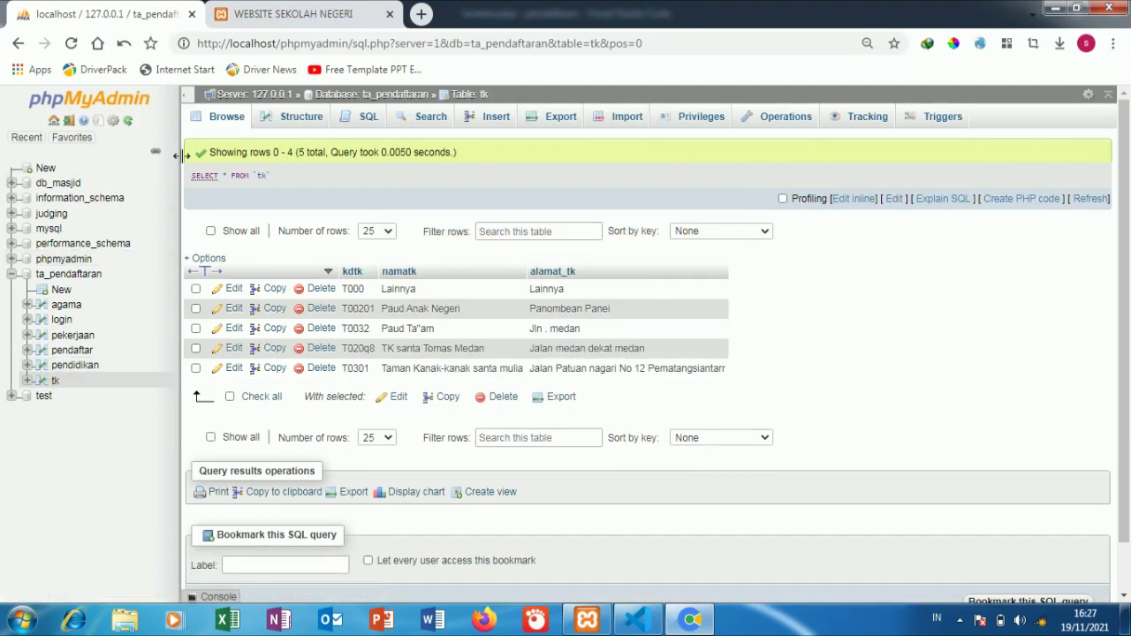
Step: Copy the stored username from the login table
left_click(62, 320)
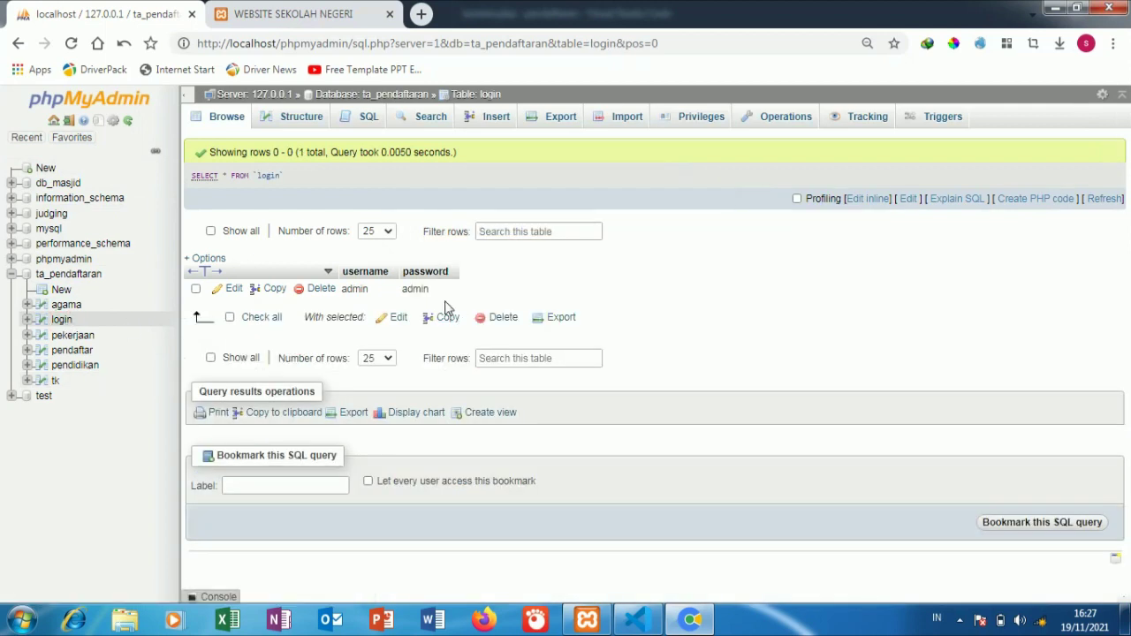
double_click(363, 290)
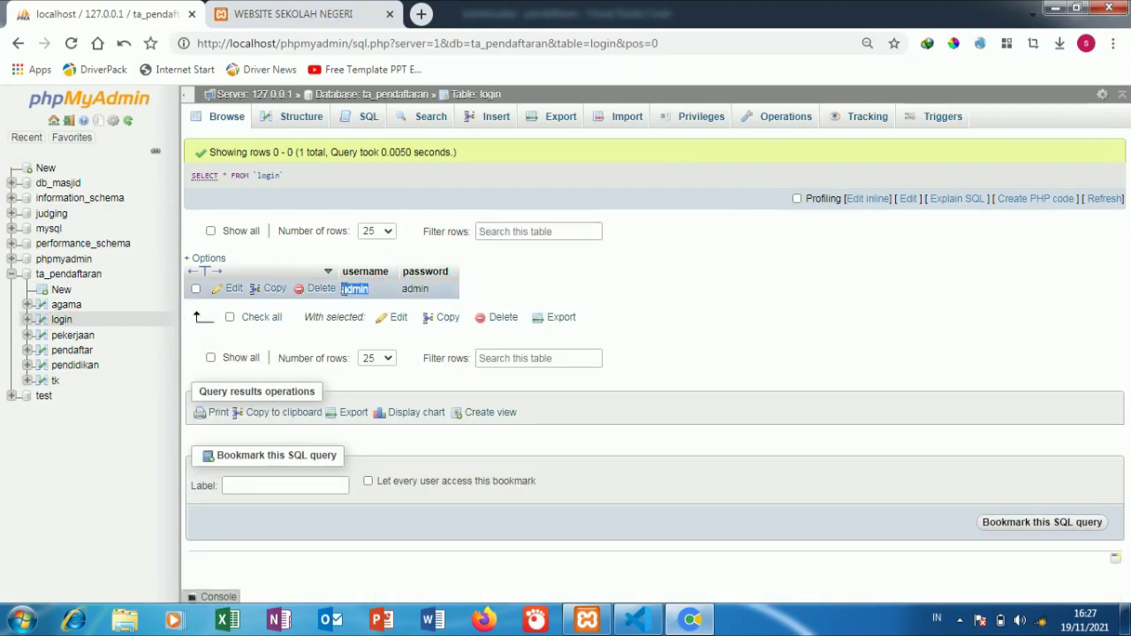
right_click(353, 292)
Step: Reload the school website, check the three applicants' selection status on PENGUMUMAN, then go to PENDAFTARAN
left_click(388, 304)
left_click(291, 14)
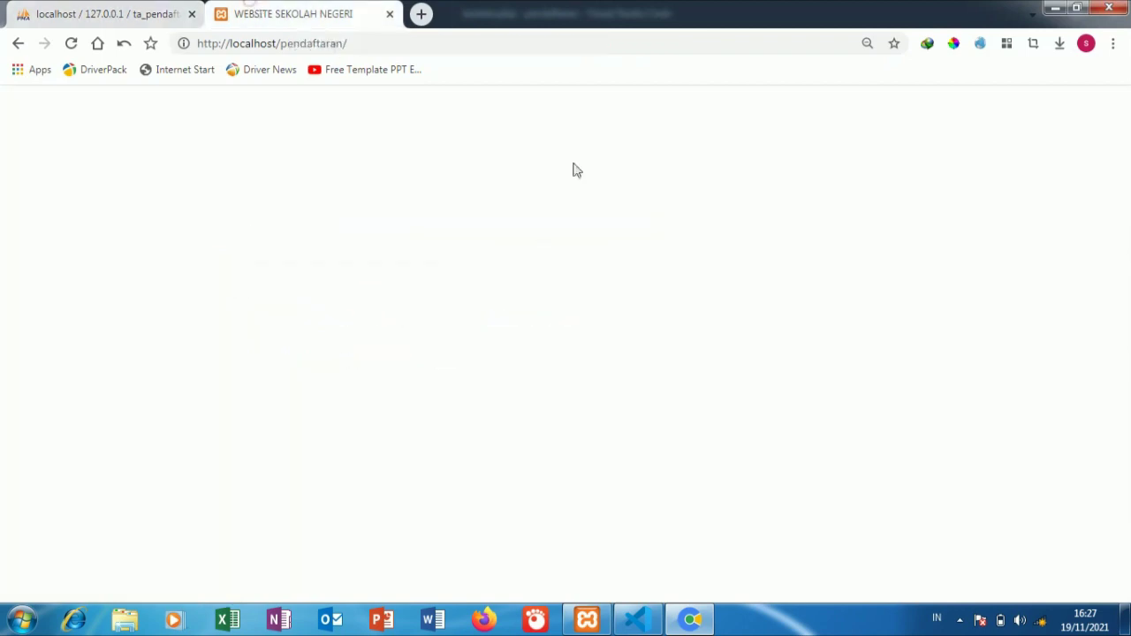
left_click(70, 44)
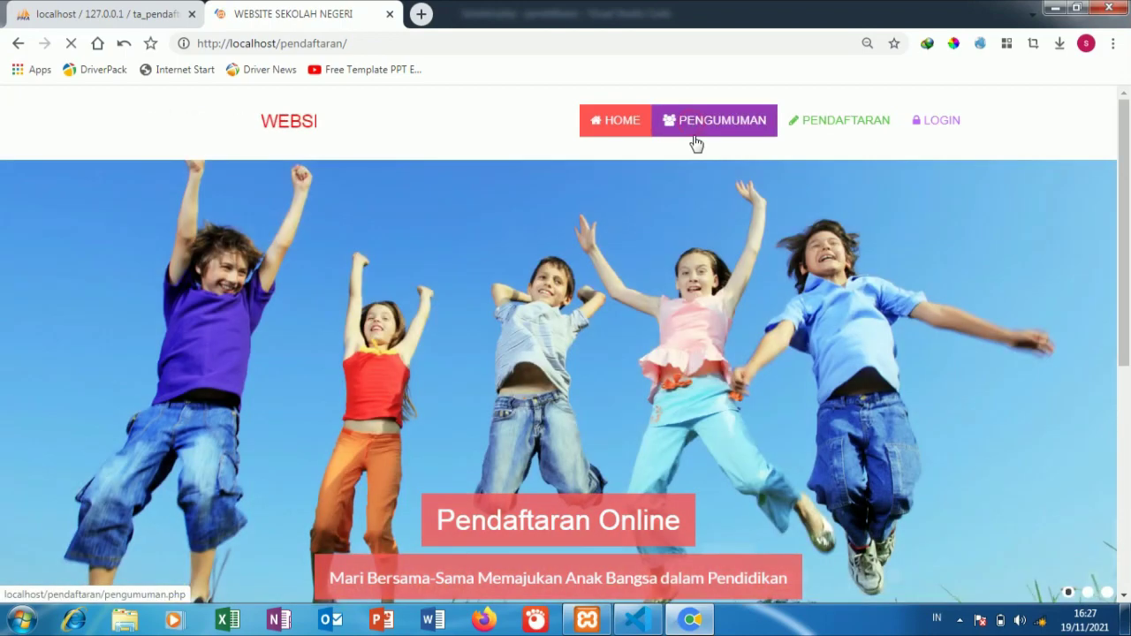
left_click(693, 129)
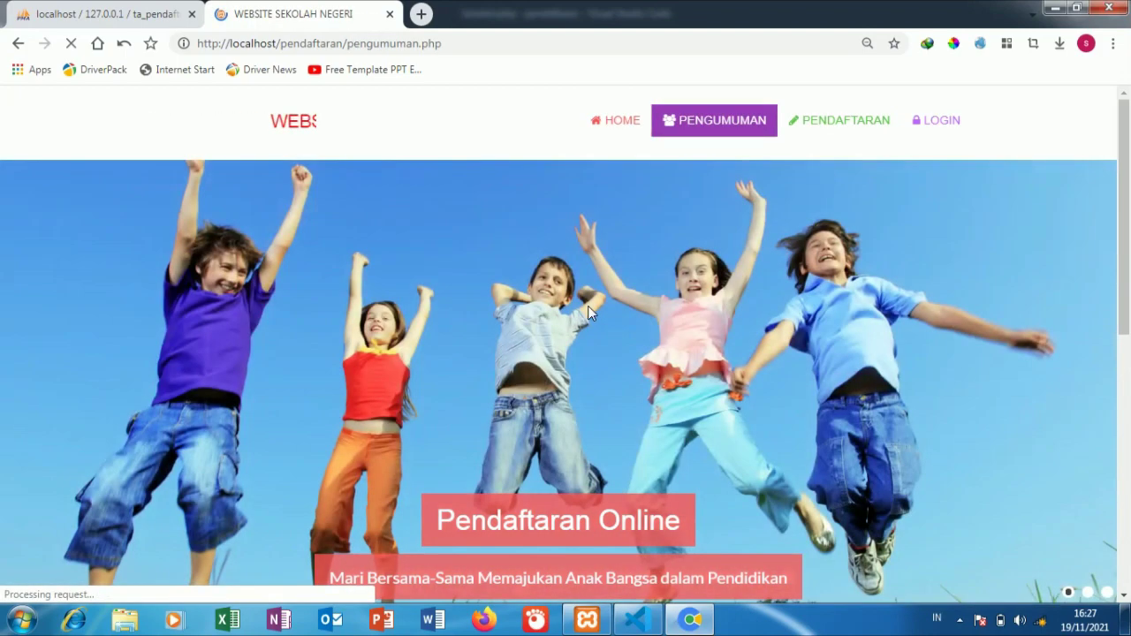
scroll(590, 313, "down", 5)
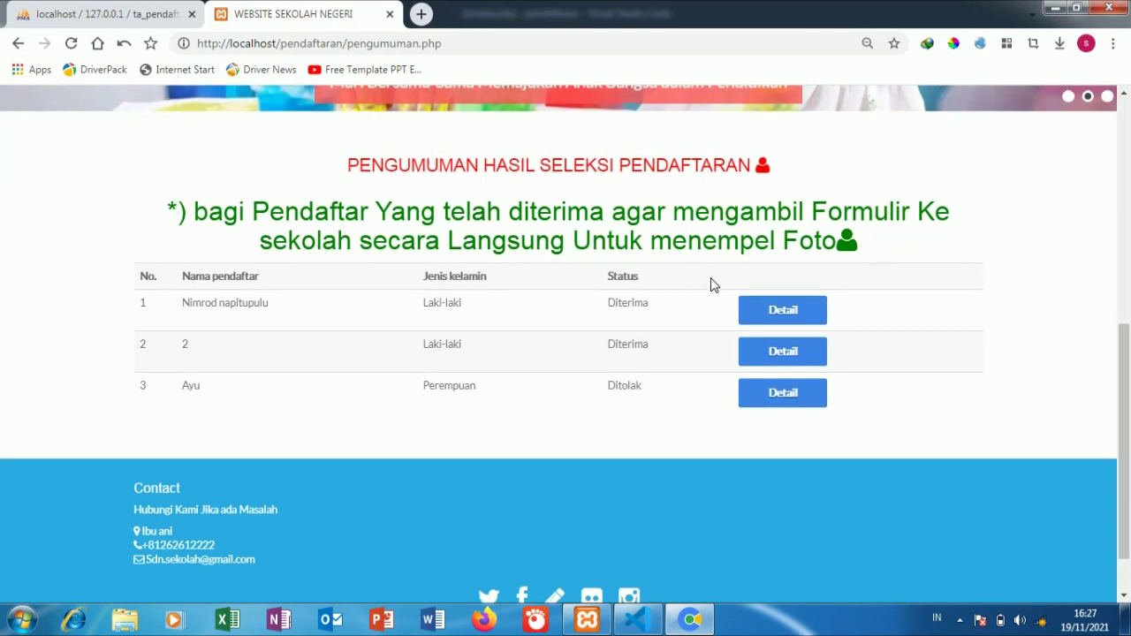
scroll(712, 284, "up", 6)
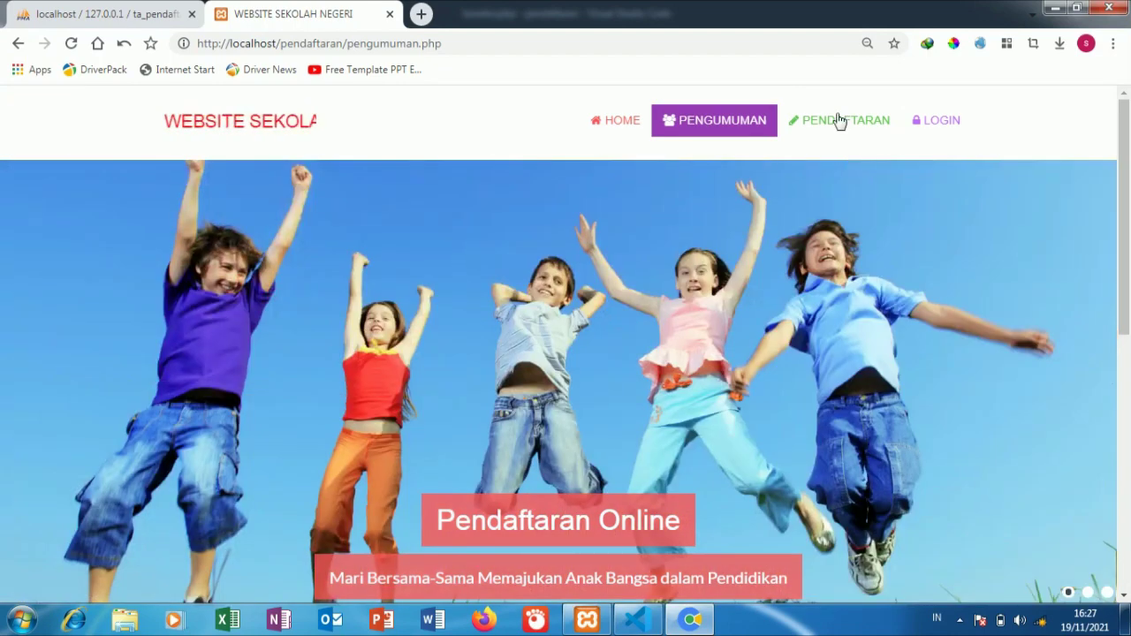
left_click(837, 132)
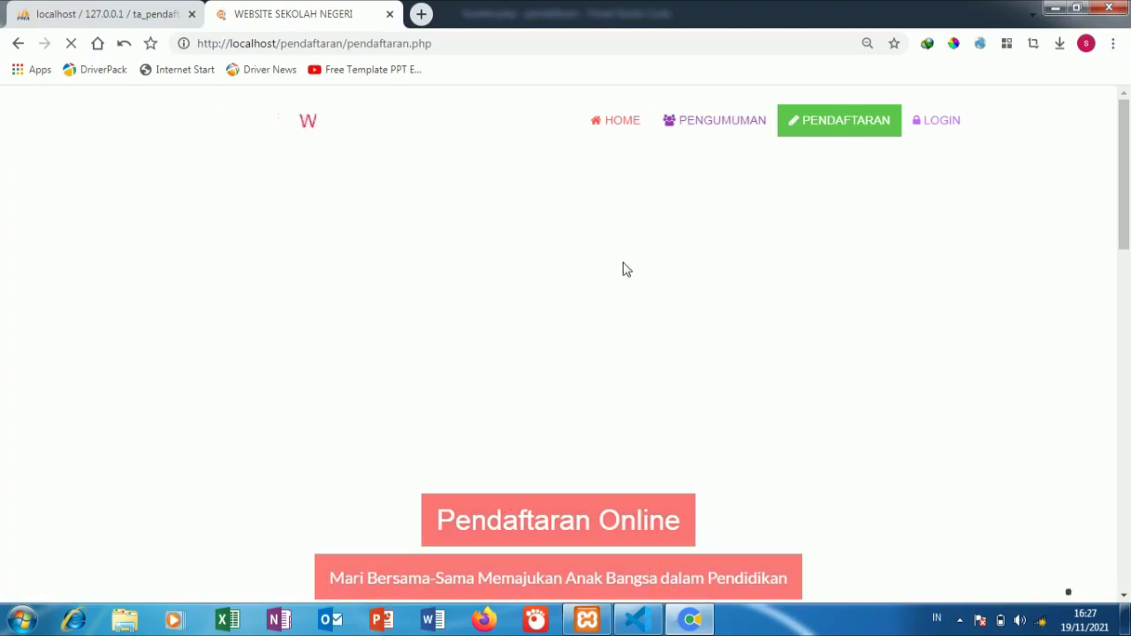
Step: Fill the applicant name from autofill, choose Islam for religion and Lainnya for kindergarten origin
scroll(564, 296, "down", 6)
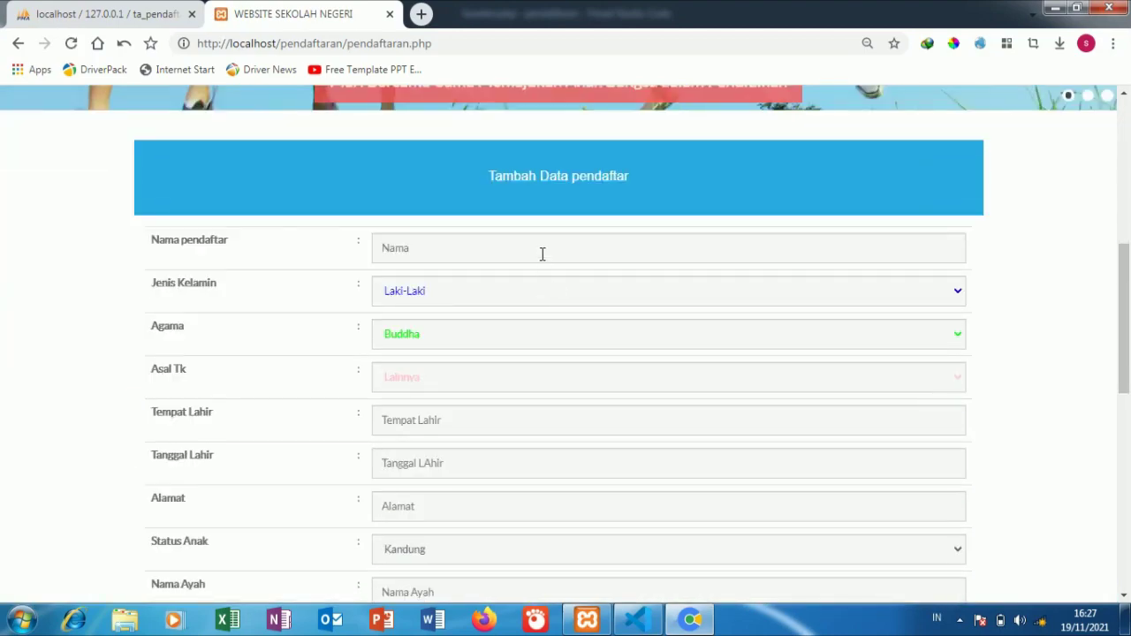
left_click(542, 253)
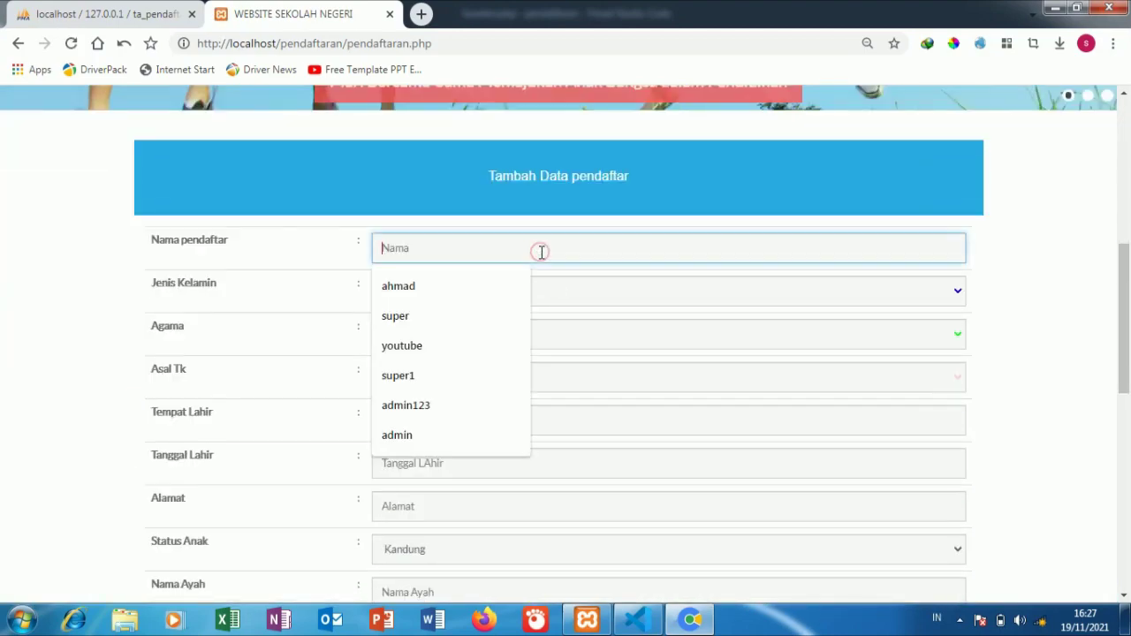
left_click(468, 286)
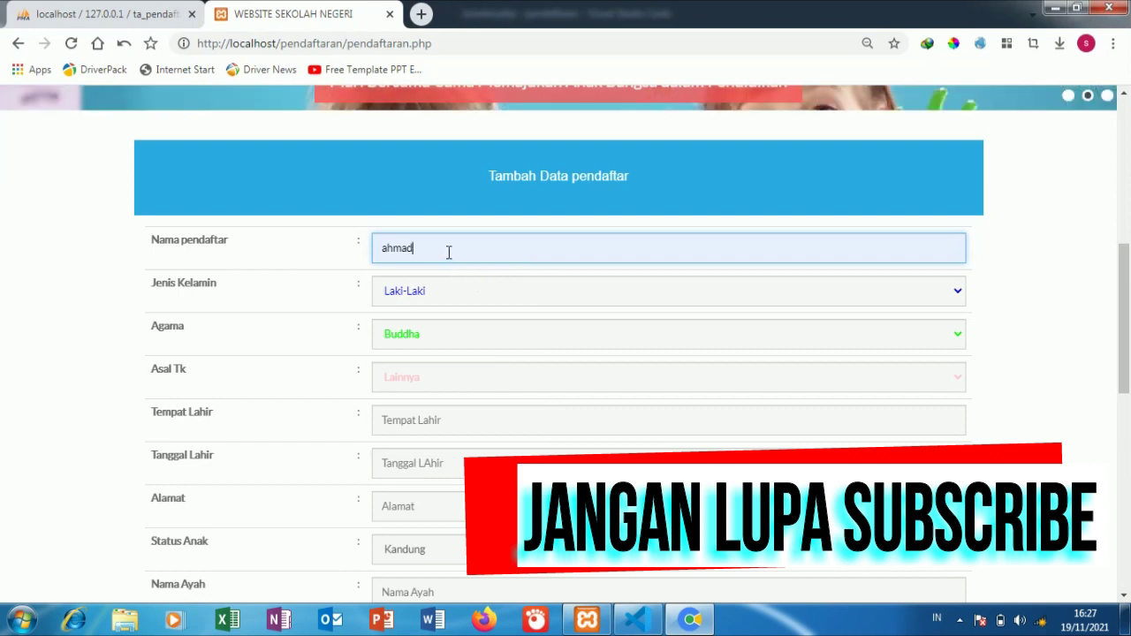
left_click(445, 336)
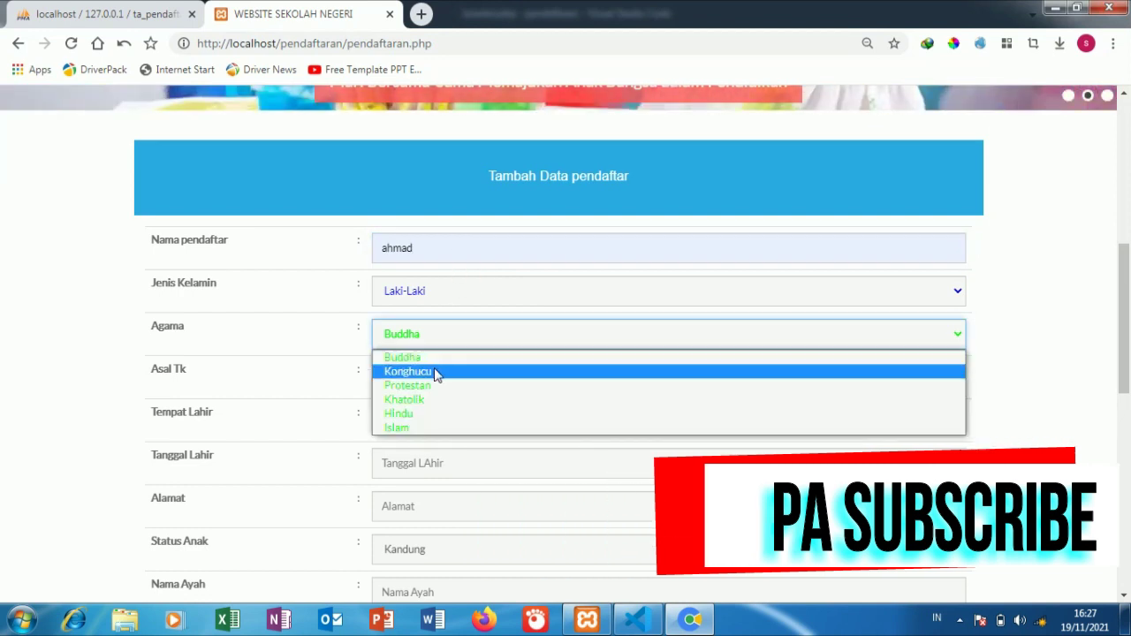
left_click(409, 430)
left_click(416, 380)
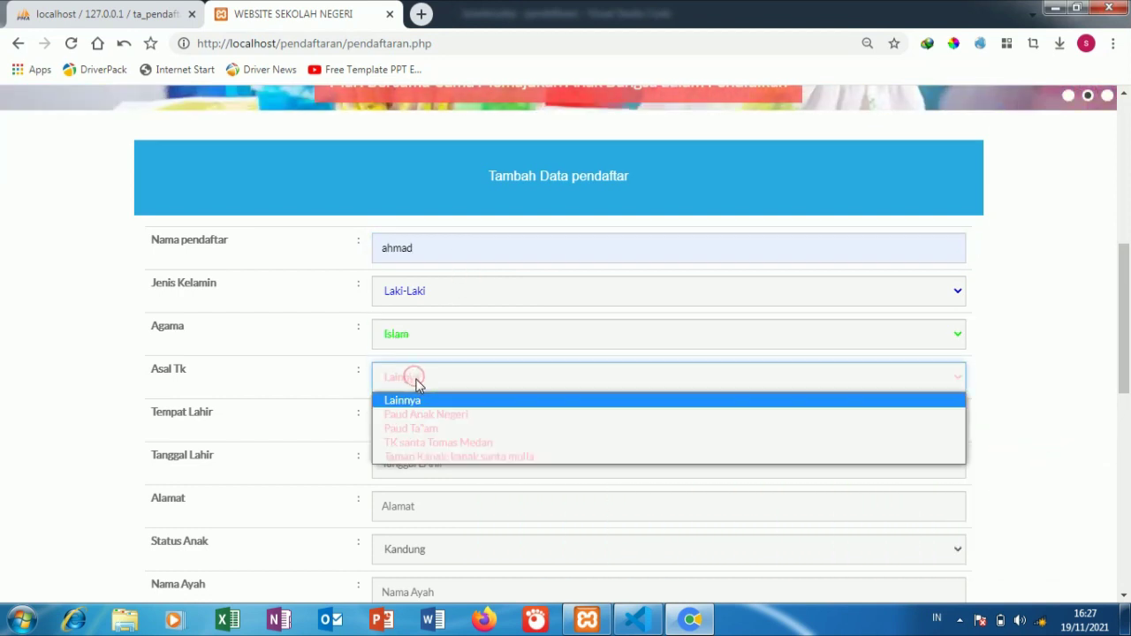
left_click(416, 402)
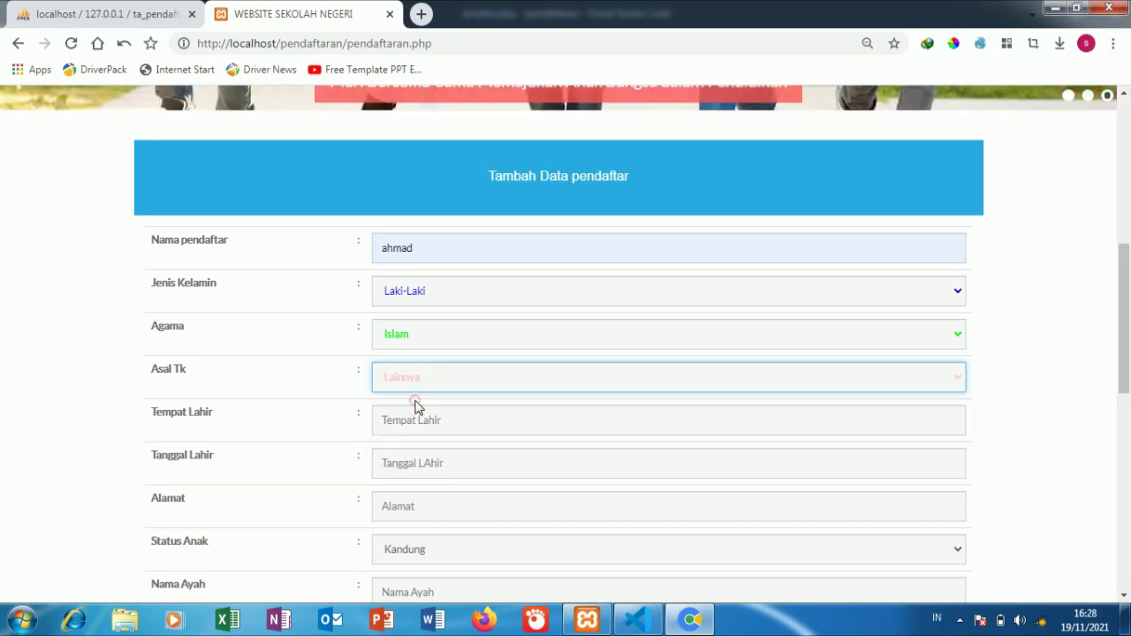
Step: Set birthplace to jawa tengah and clear the wrongly autofilled birth date 2021-10-19
left_click(421, 417)
left_click(415, 457)
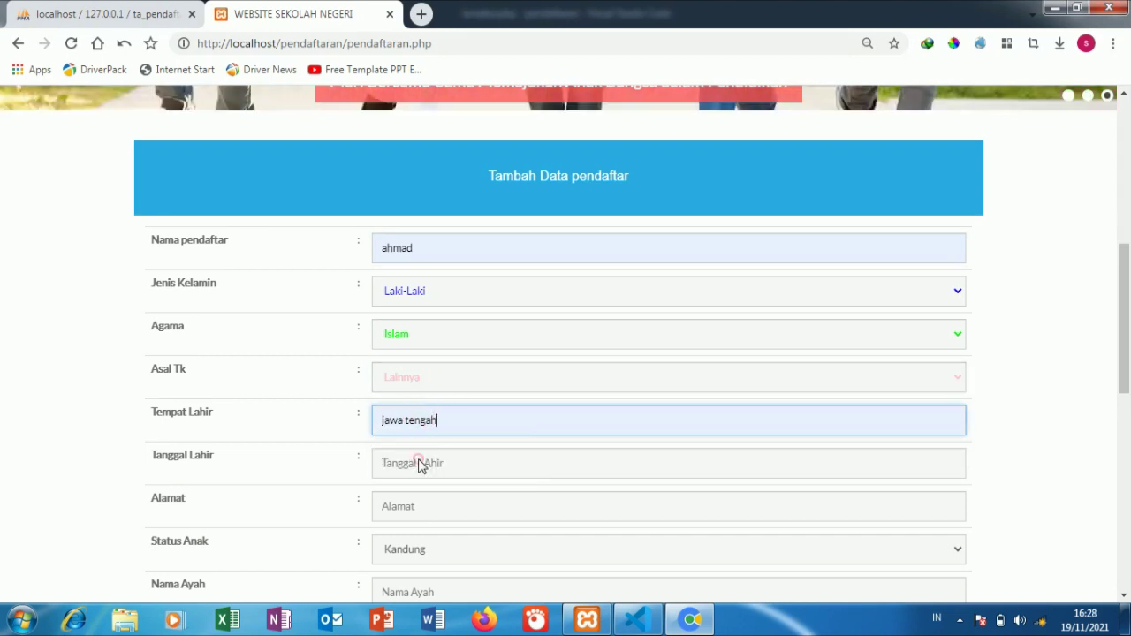
left_click(419, 461)
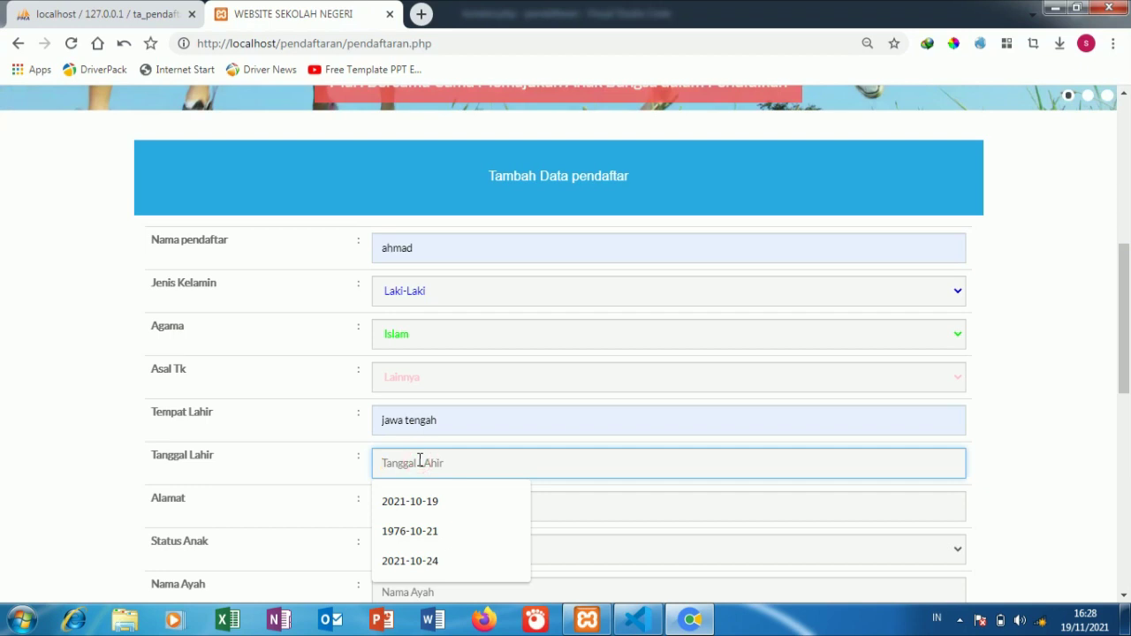
left_click(424, 501)
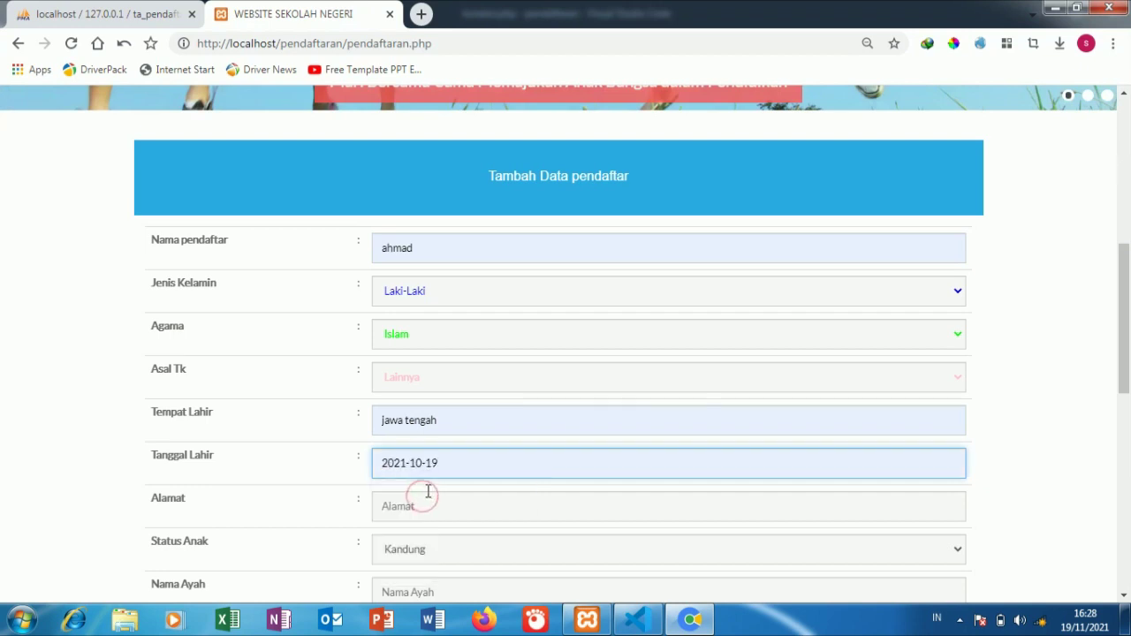
triple_click(480, 463)
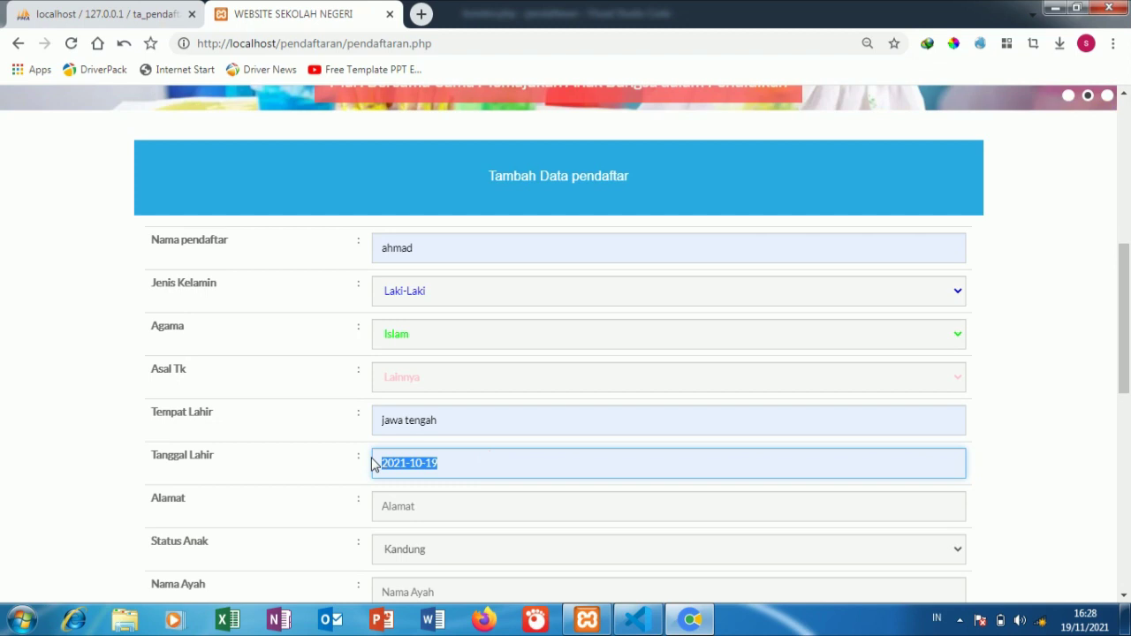
key("BackSpace")
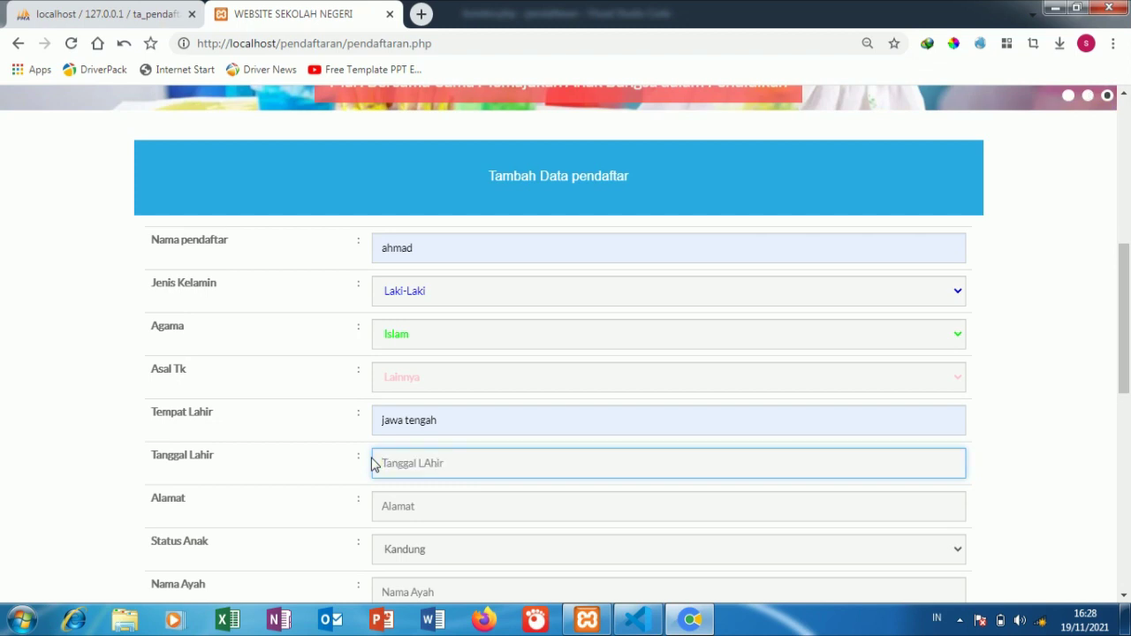
left_click(108, 12)
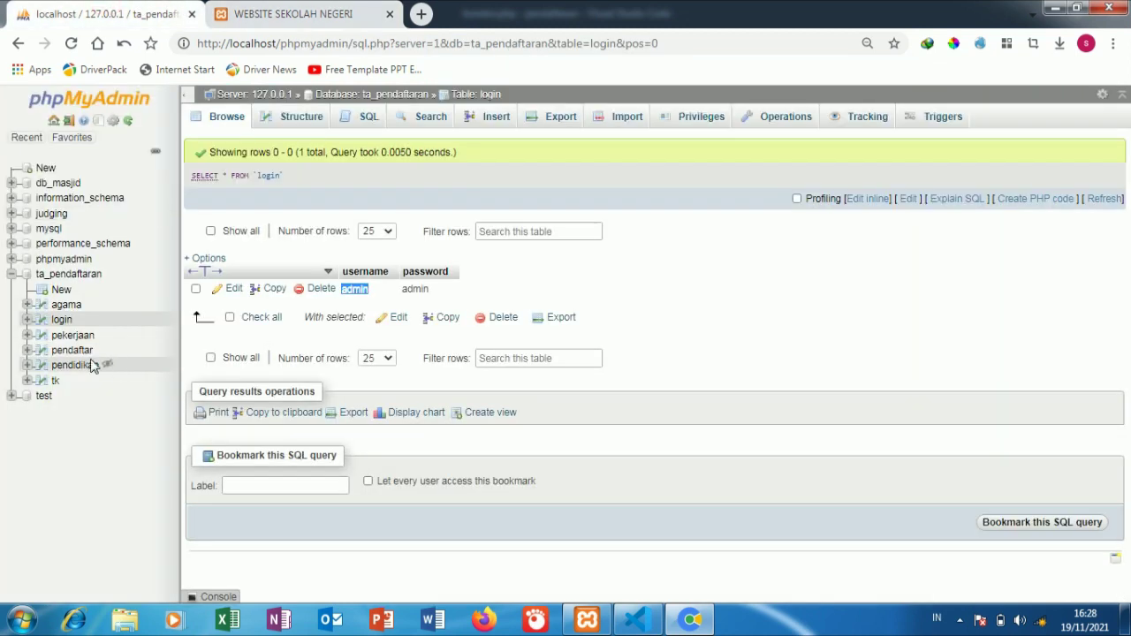
left_click(78, 351)
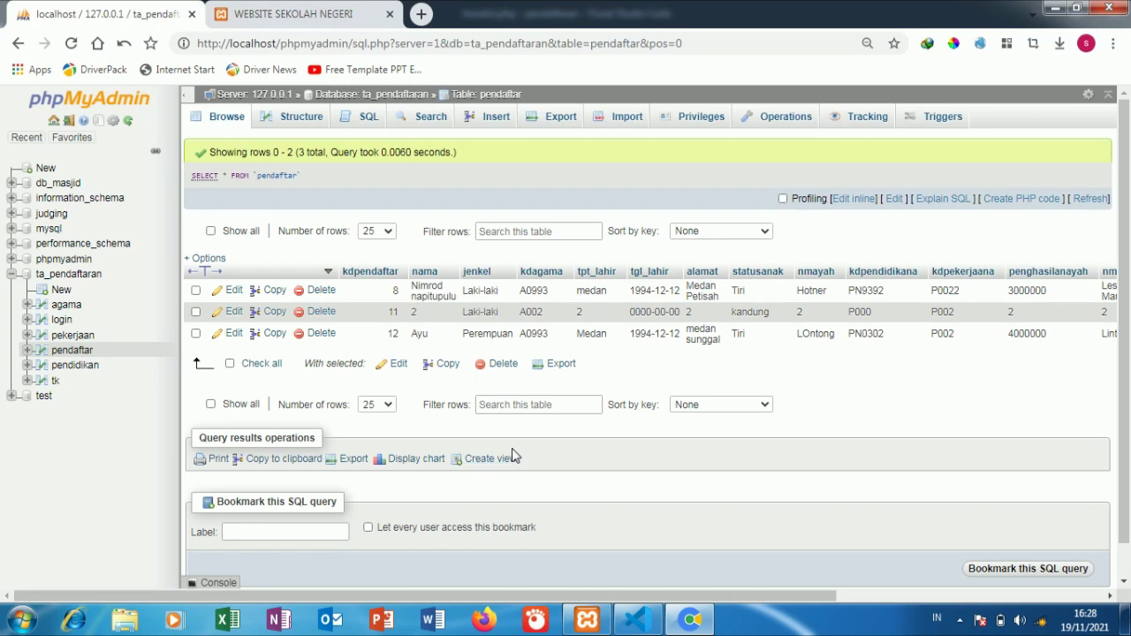
left_click(355, 14)
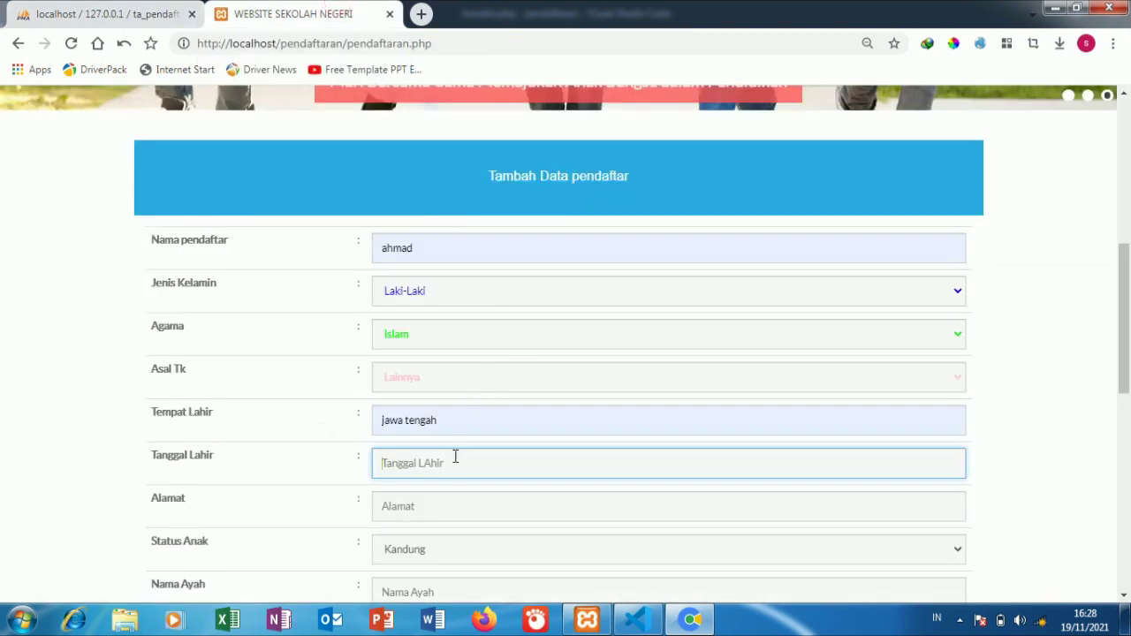
left_click(450, 463)
left_click(429, 534)
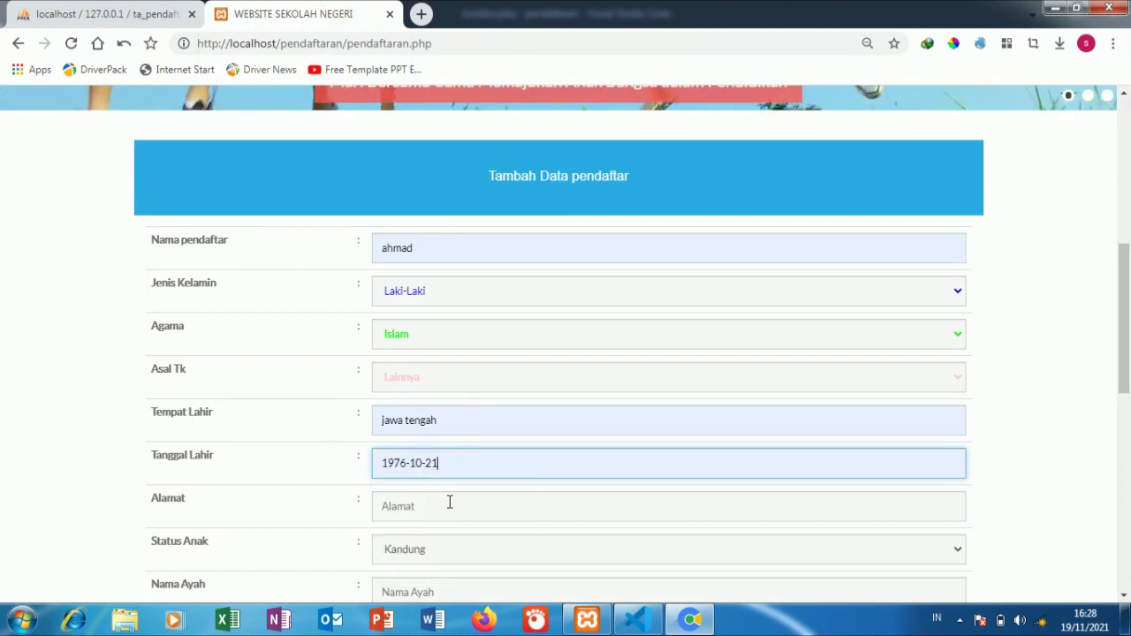
scroll(450, 502, "down", 2)
left_click(434, 341)
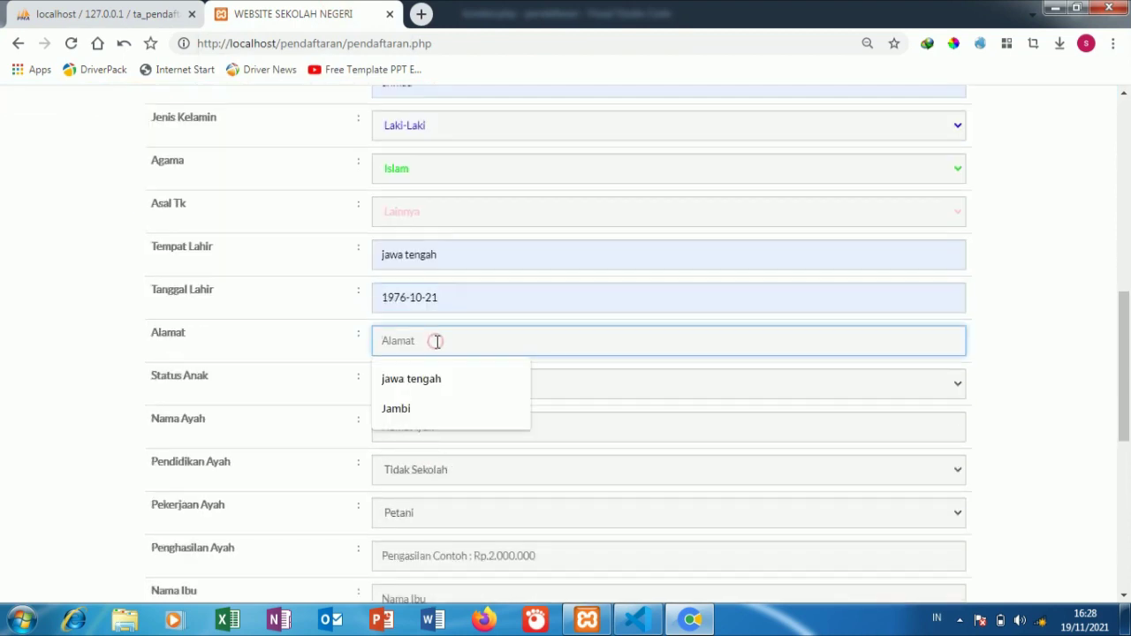
left_click(419, 405)
left_click(418, 396)
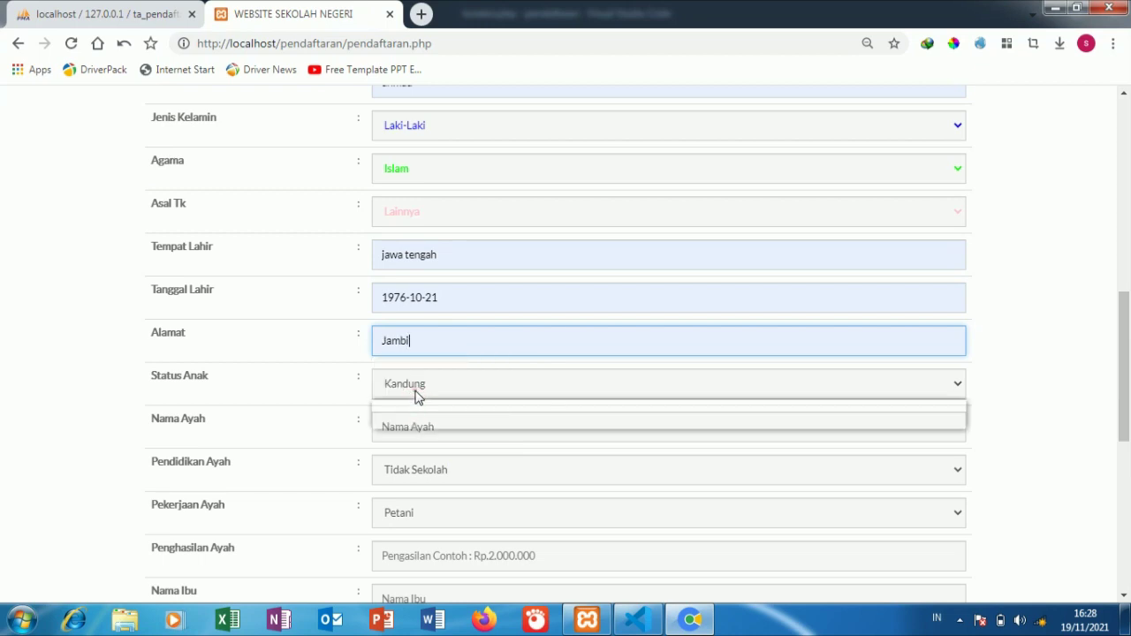
left_click(413, 405)
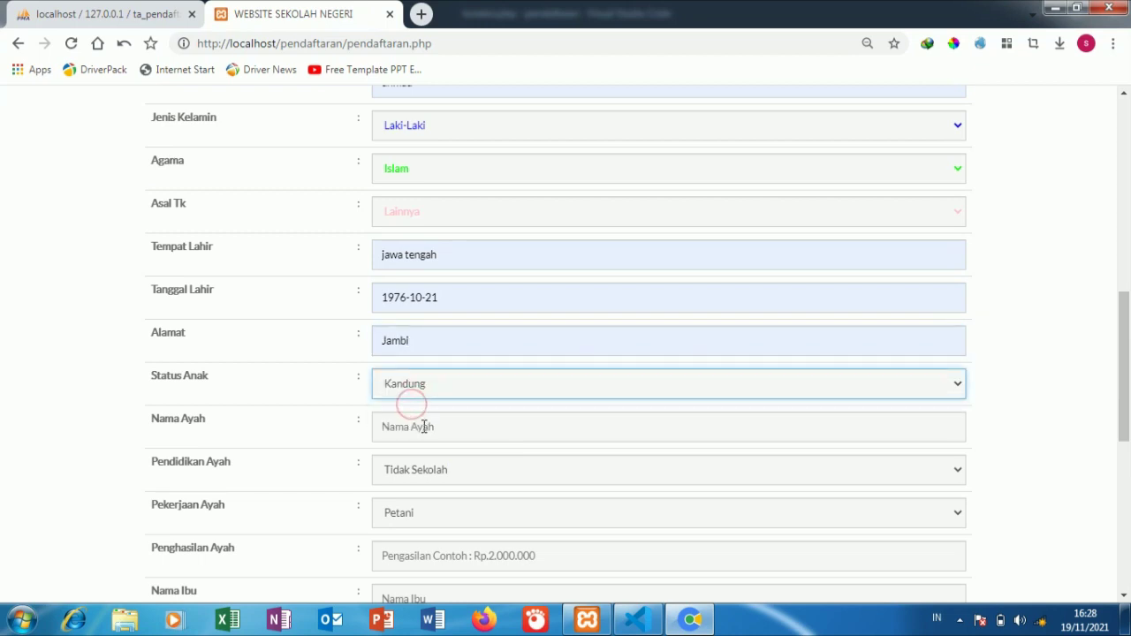
Step: Enter the father's name, with education S1 and occupation Petani
left_click(424, 427)
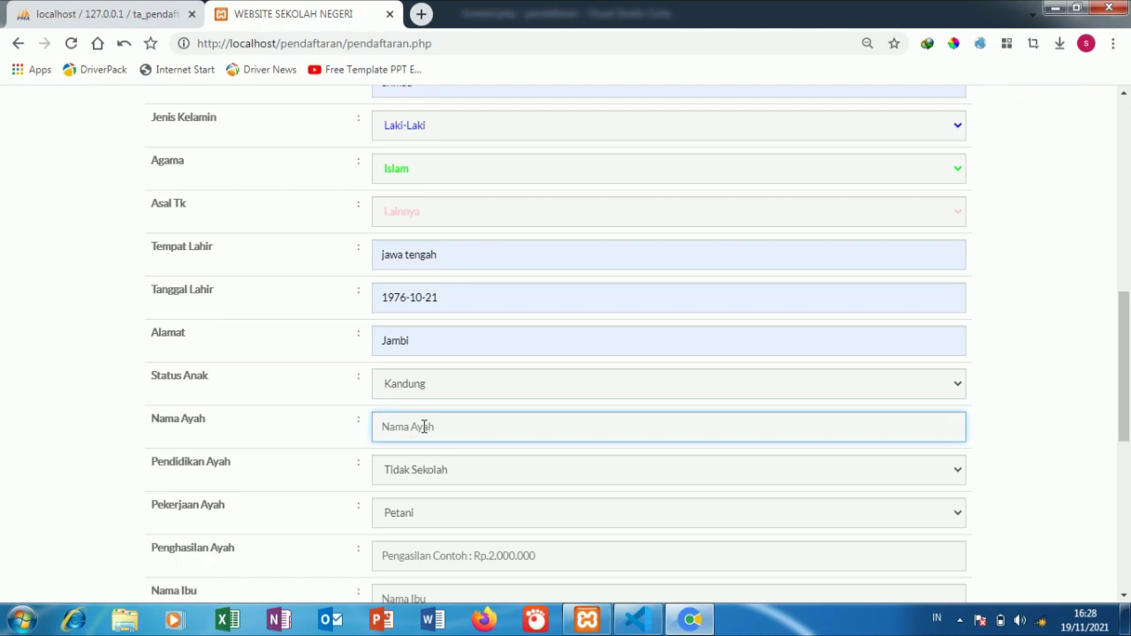
type("super")
left_click(444, 470)
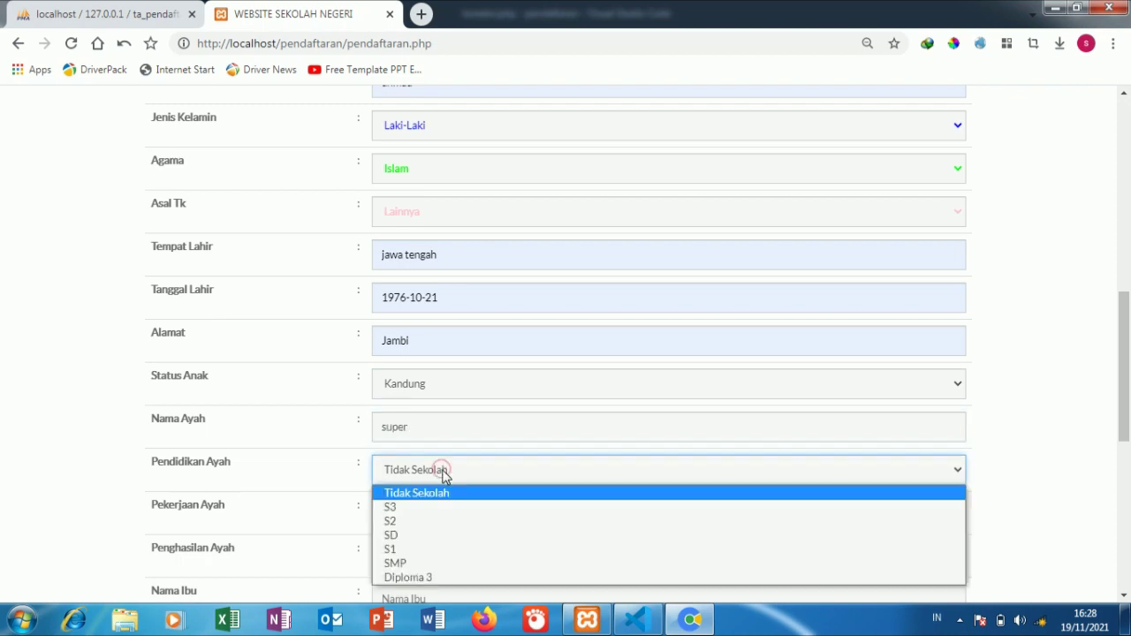
left_click(419, 548)
left_click(420, 526)
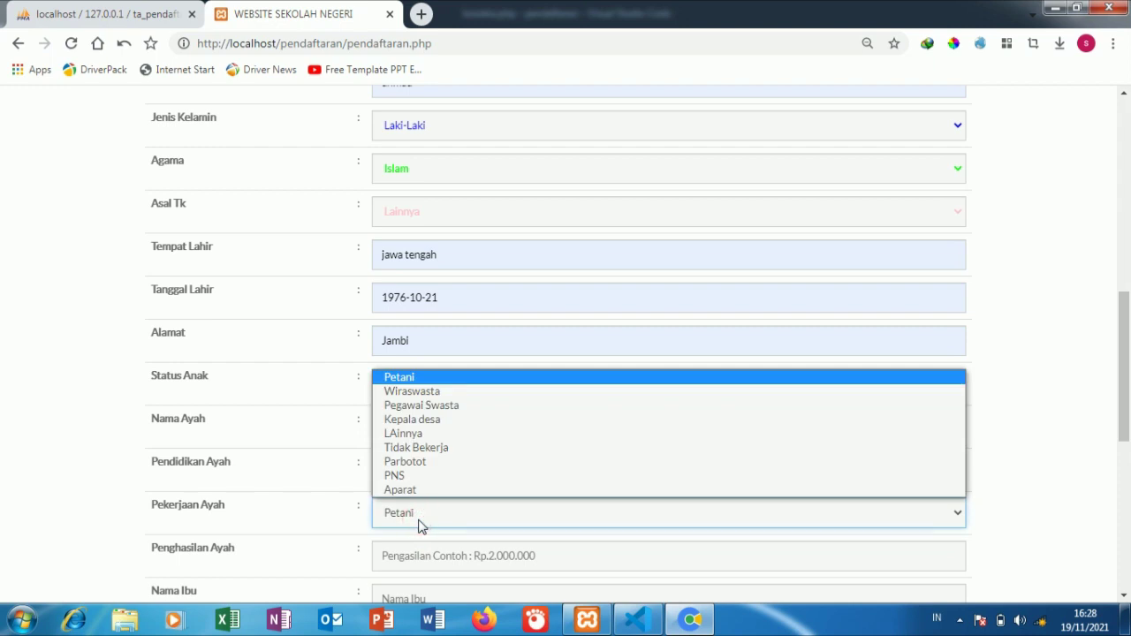
left_click(420, 526)
Step: Enter the father's income and the mother's name, with mother's education SD
scroll(424, 530, "down", 2)
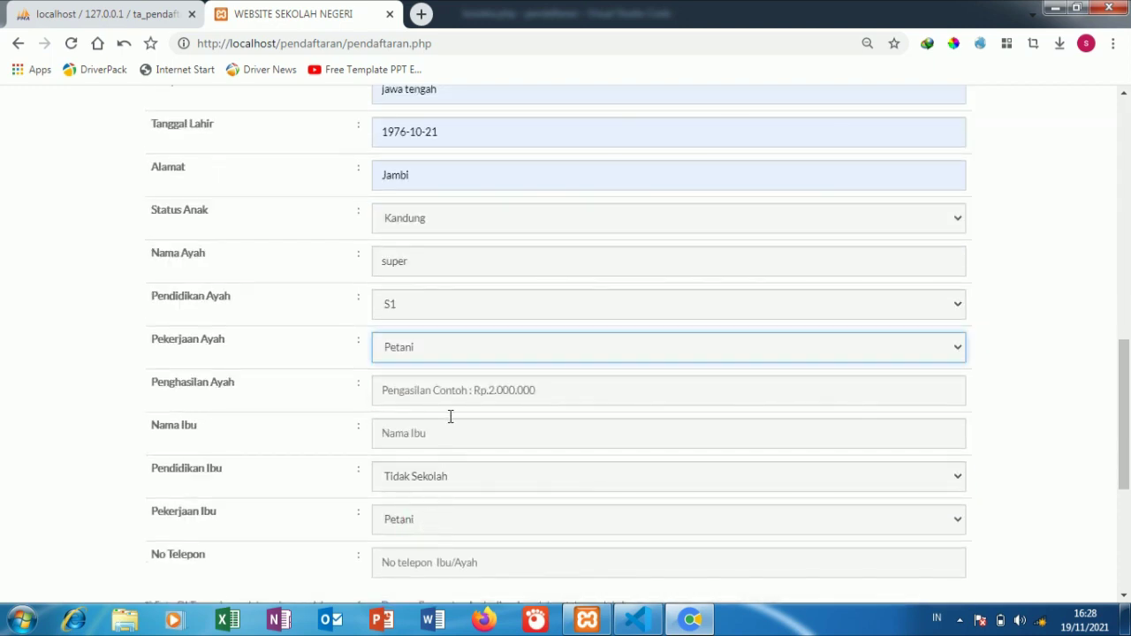
left_click(449, 391)
type("200000")
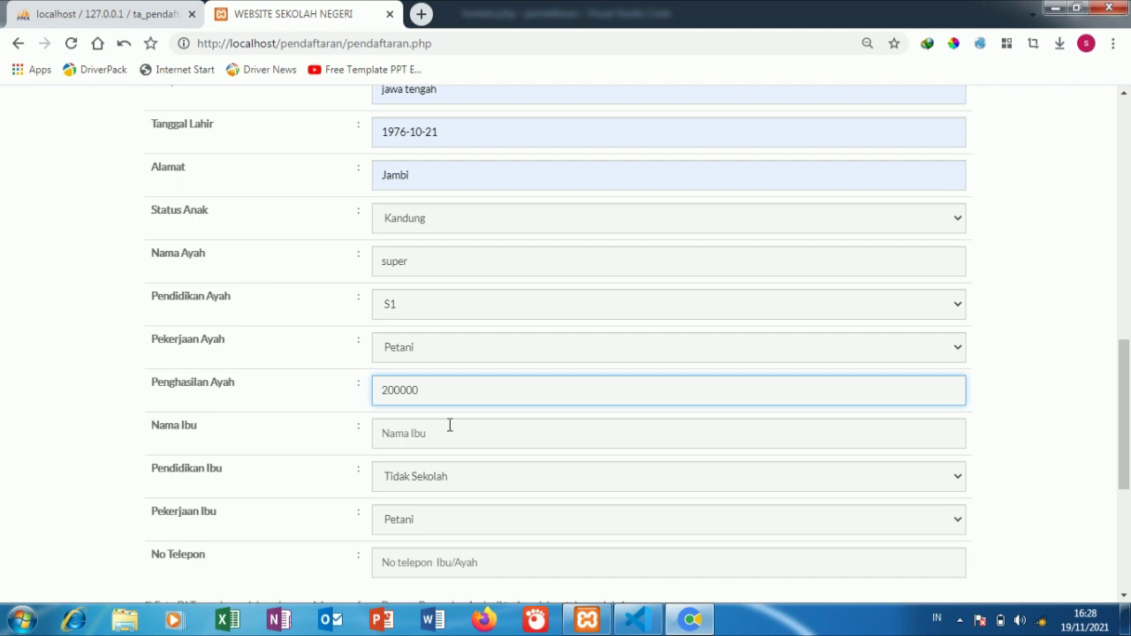
left_click(450, 425)
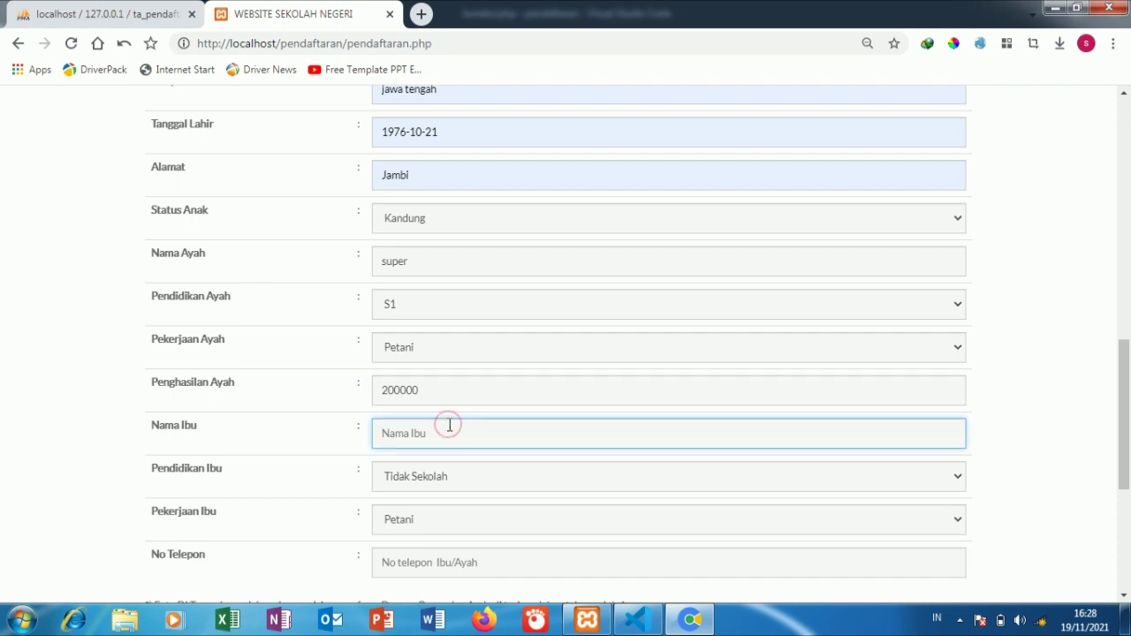
type("super1")
left_click(455, 478)
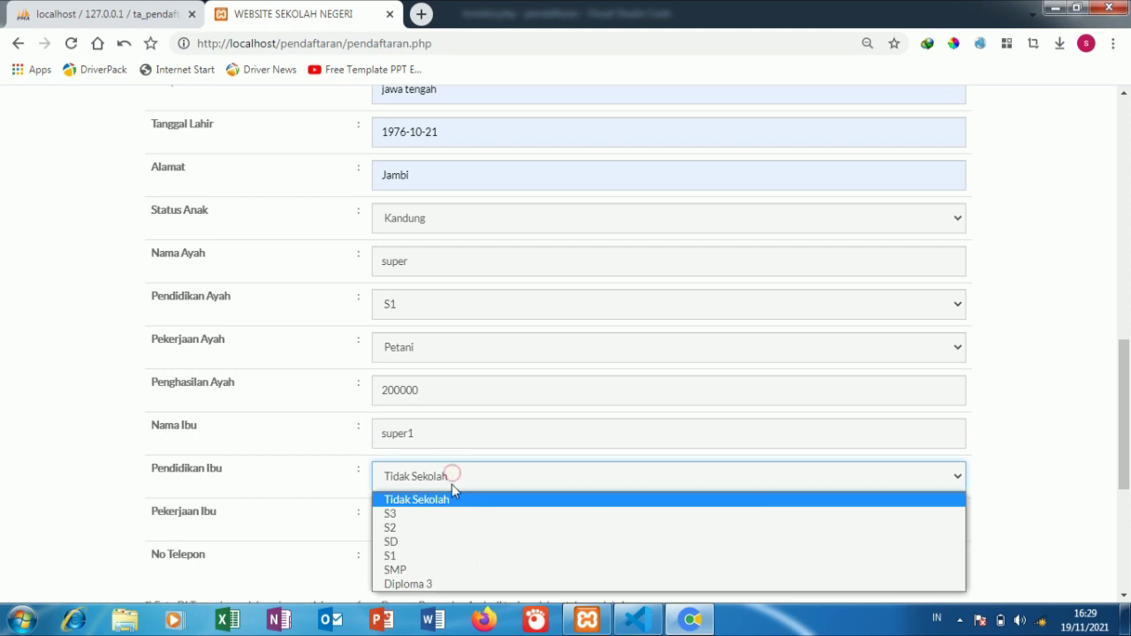
left_click(424, 542)
Step: Enter the parent's phone number and submit the registration with Simpan
scroll(433, 517, "down", 3)
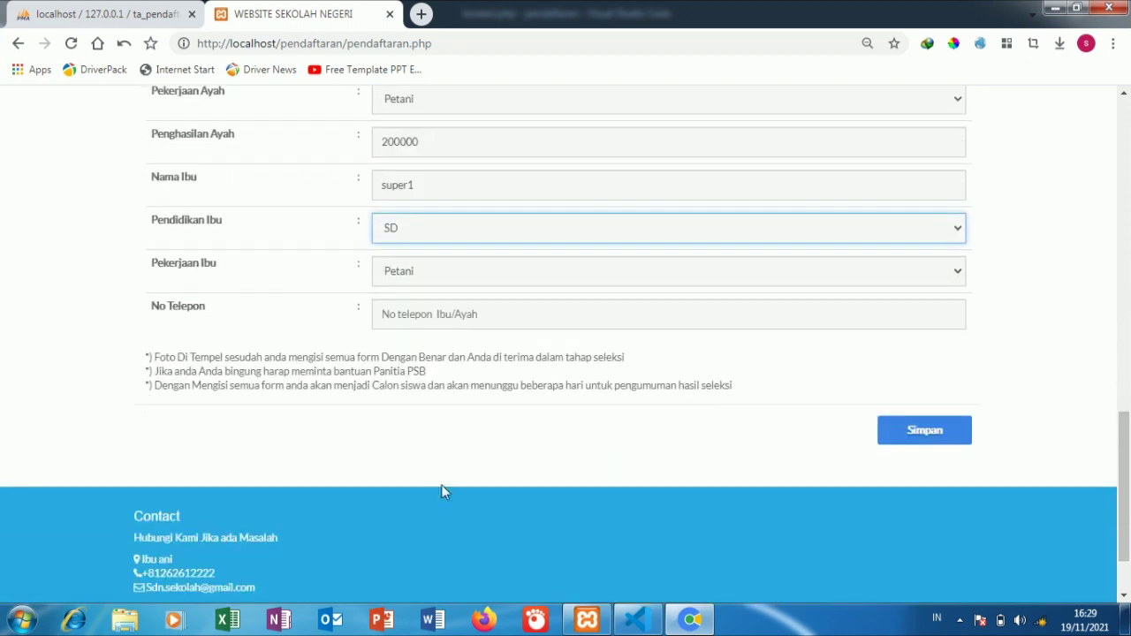
left_click(461, 320)
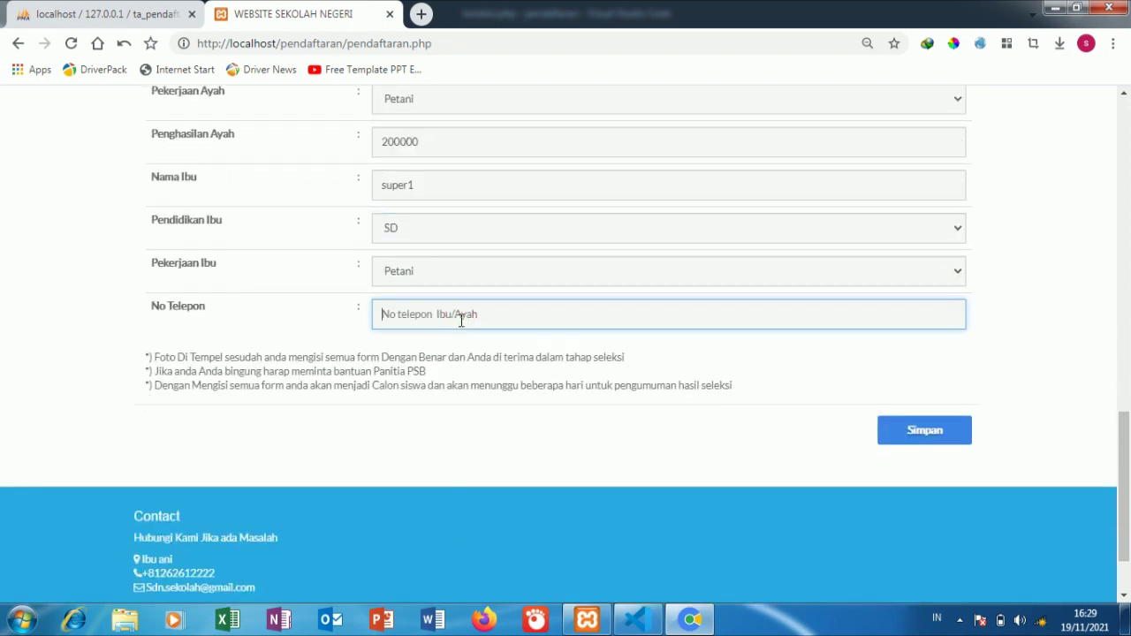
left_click(932, 431)
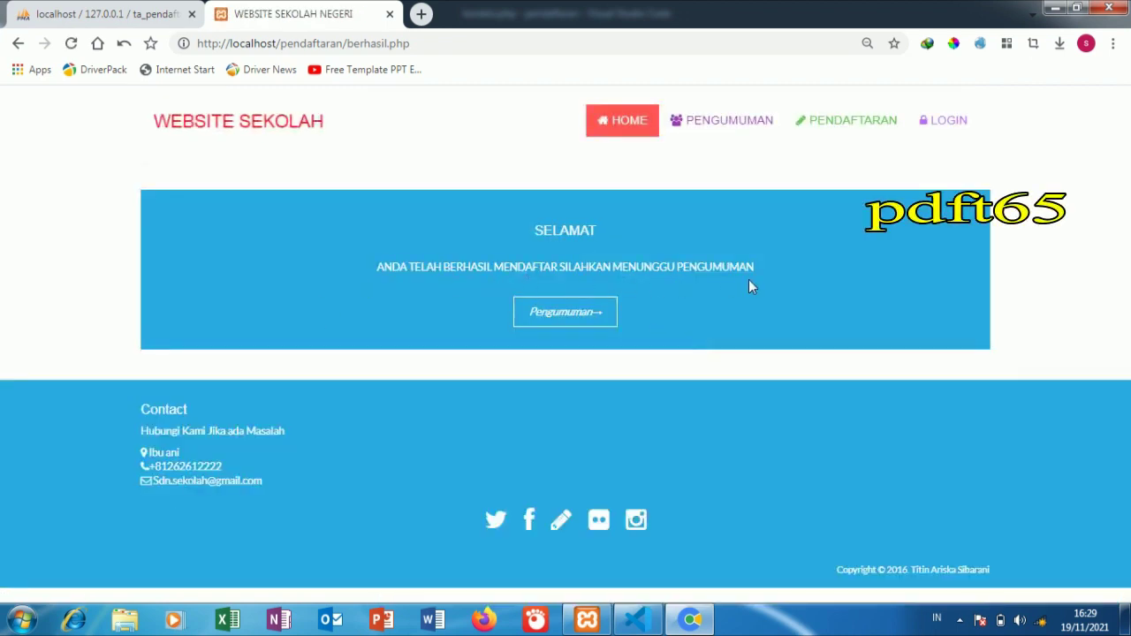
Step: On Pengumuman, view the fourth applicant's details showing status tahap seleksi, then return to phpMyAdmin
left_click(562, 312)
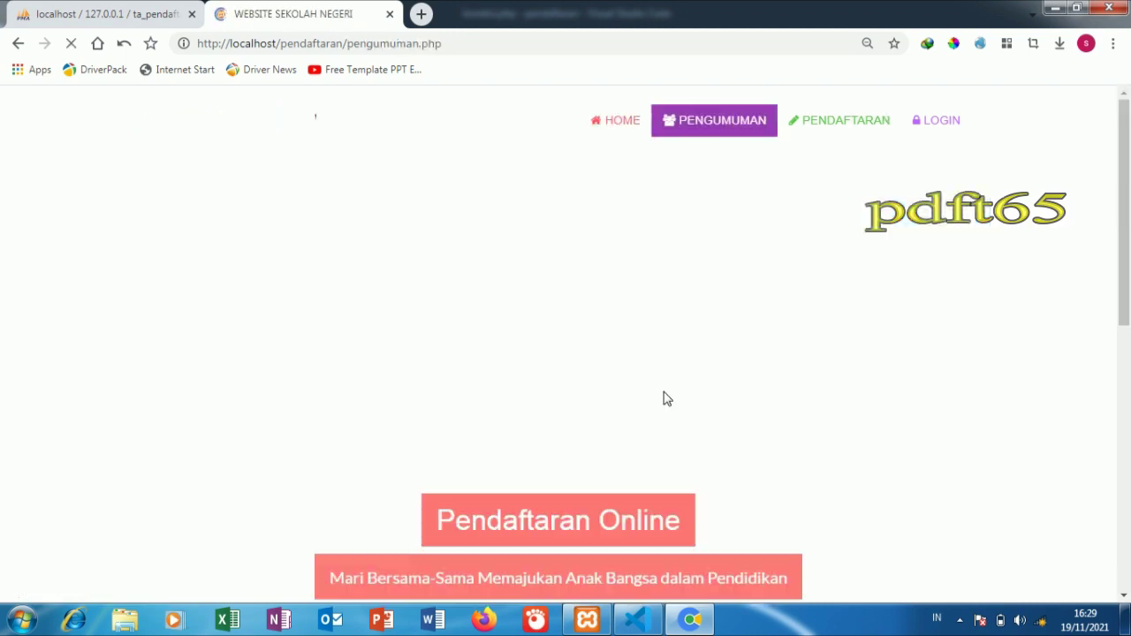
scroll(662, 387, "down", 7)
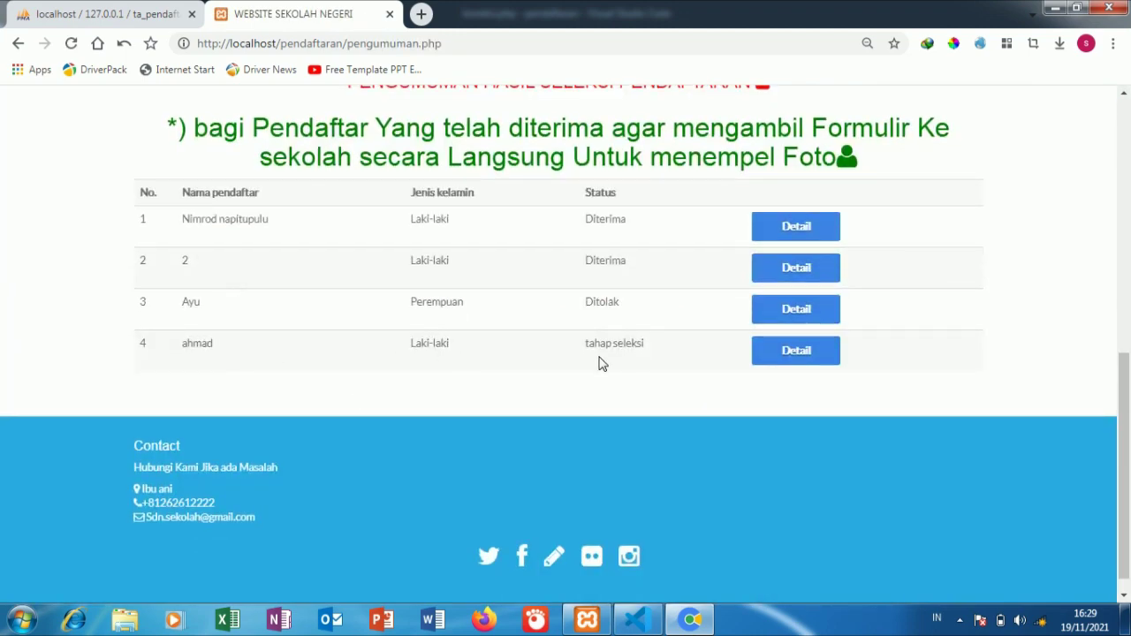
left_click(761, 354)
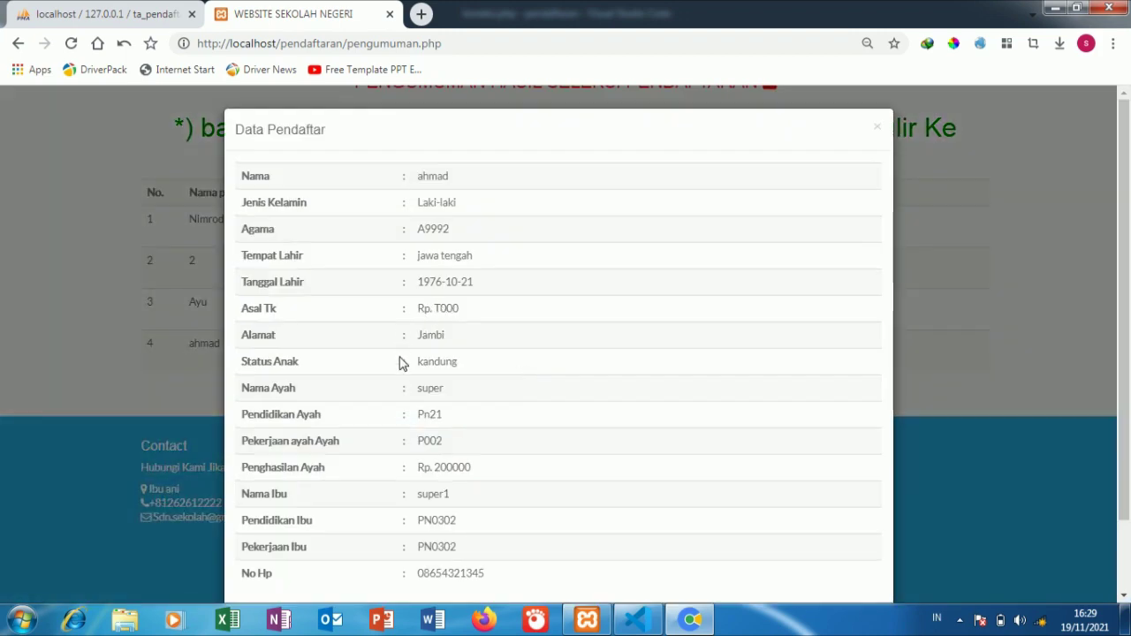
scroll(412, 471, "down", 2)
scroll(444, 459, "up", 2)
left_click(993, 388)
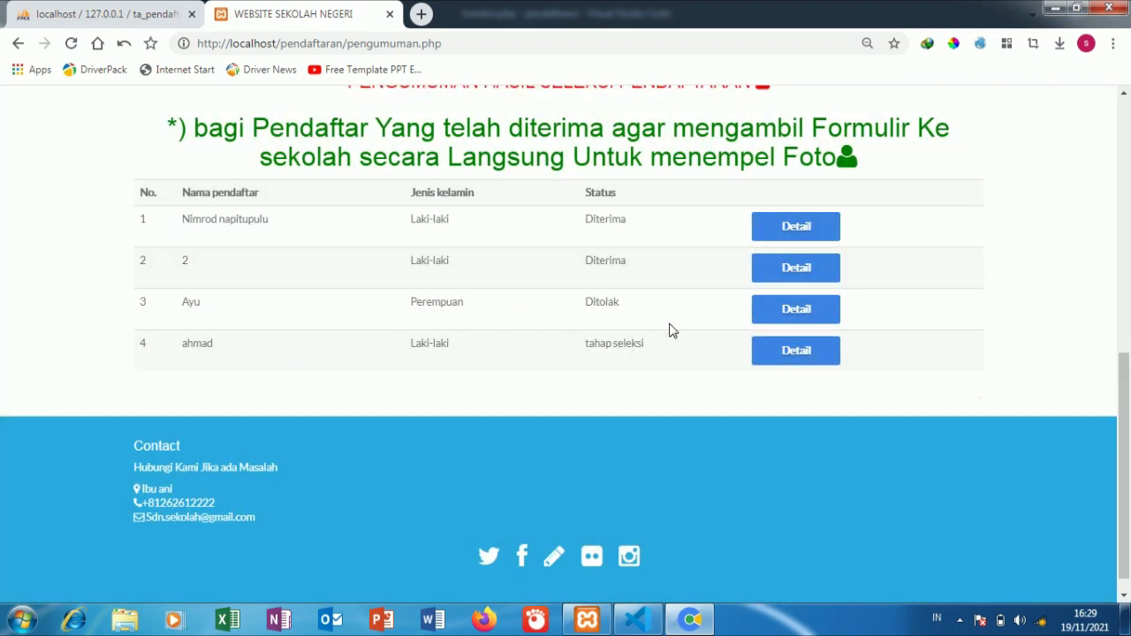
scroll(672, 353, "up", 10)
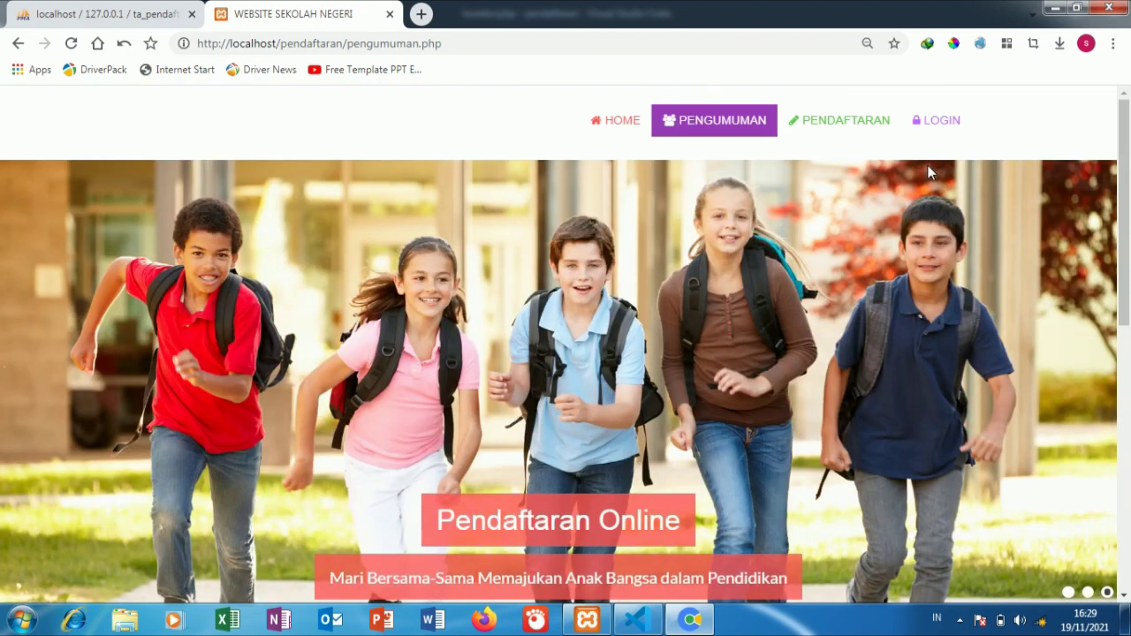
left_click(97, 14)
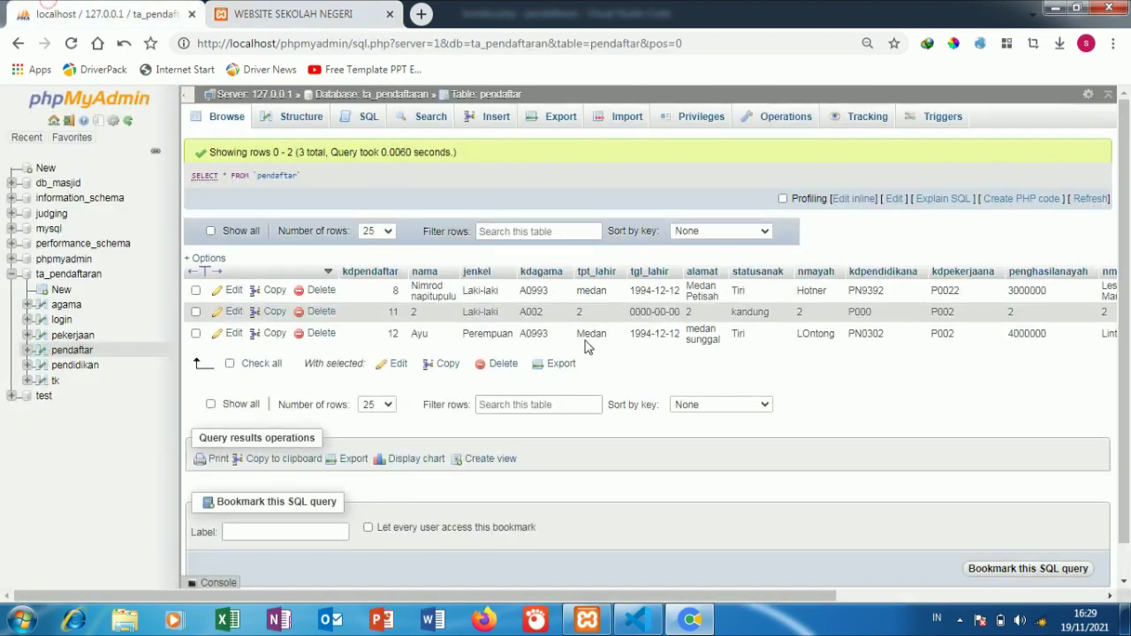
Step: Open ta_pendaftaran's login table and select the stored admin username for copying
left_click(63, 320)
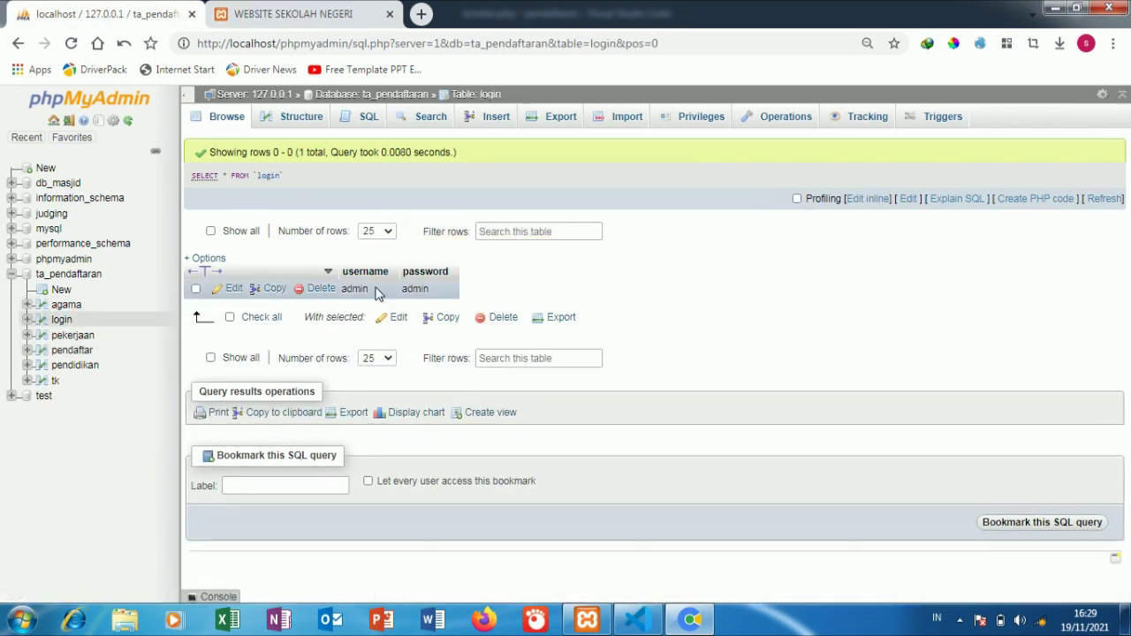
left_click_drag(375, 291, 346, 285)
right_click(353, 291)
Step: Copy the admin username, then log in on the website's LOGIN page by pasting username and password
left_click(391, 300)
left_click(292, 14)
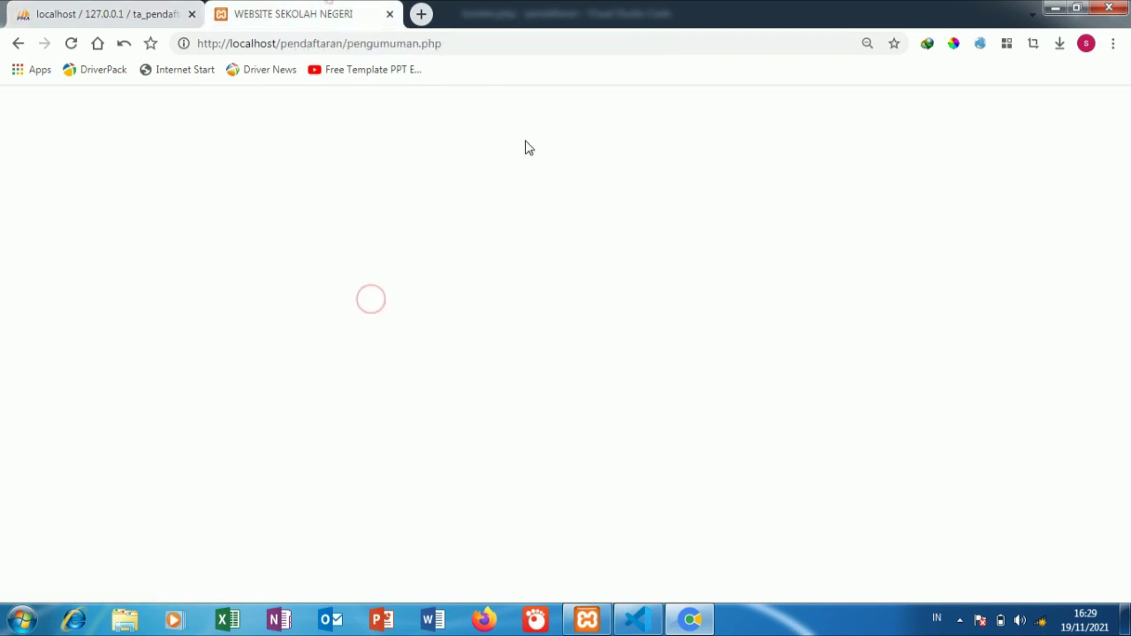
left_click(939, 121)
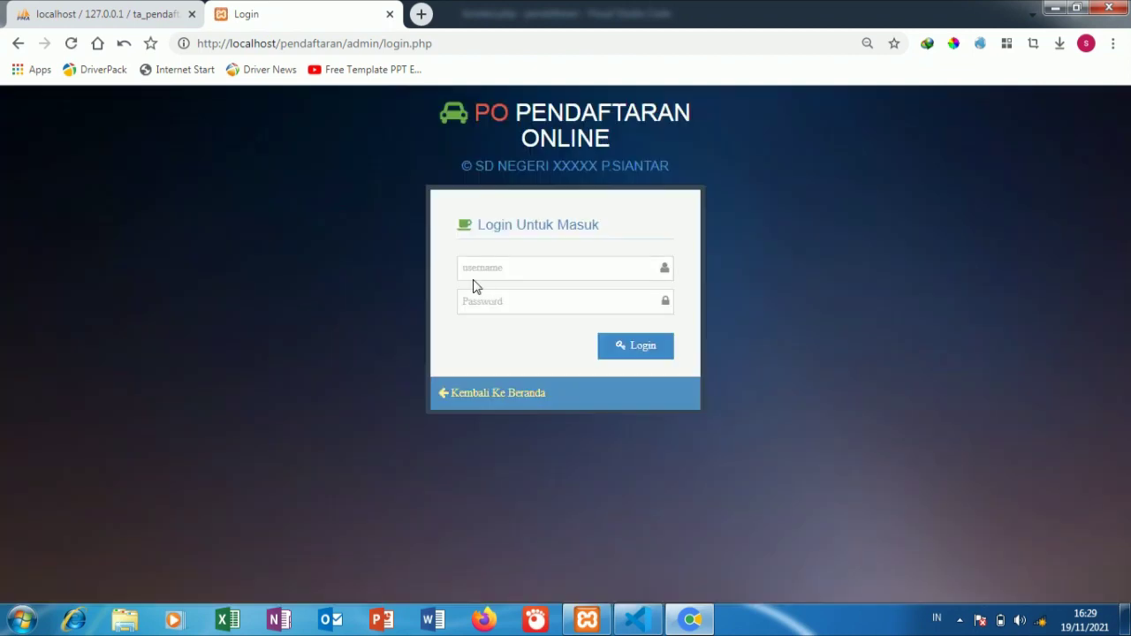
left_click(479, 268)
right_click(478, 274)
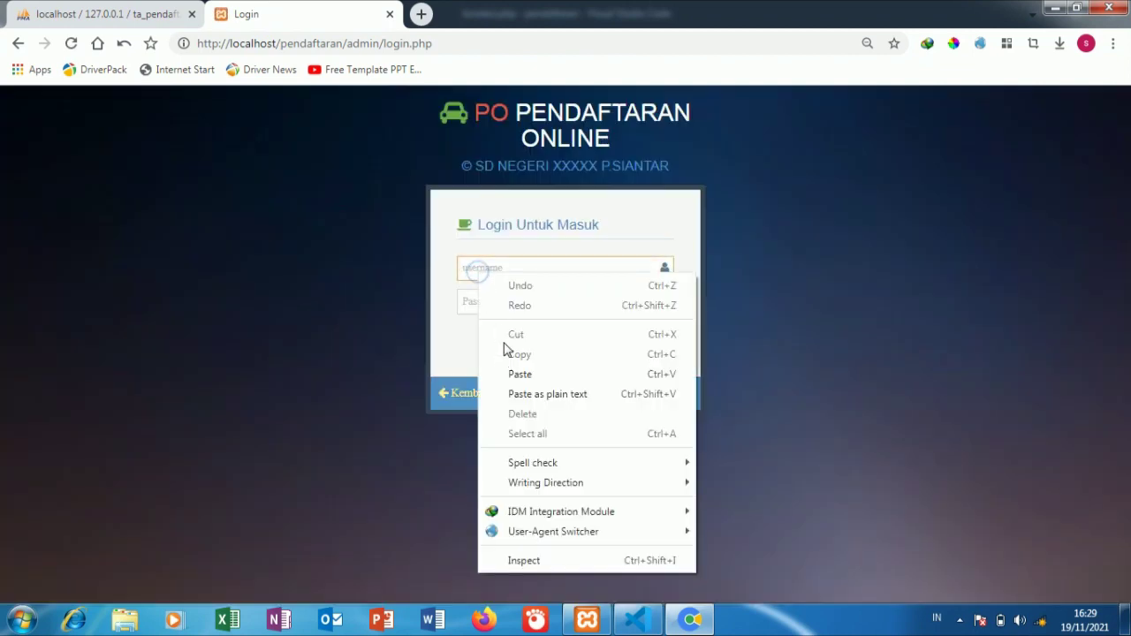
left_click(512, 377)
left_click(957, 273)
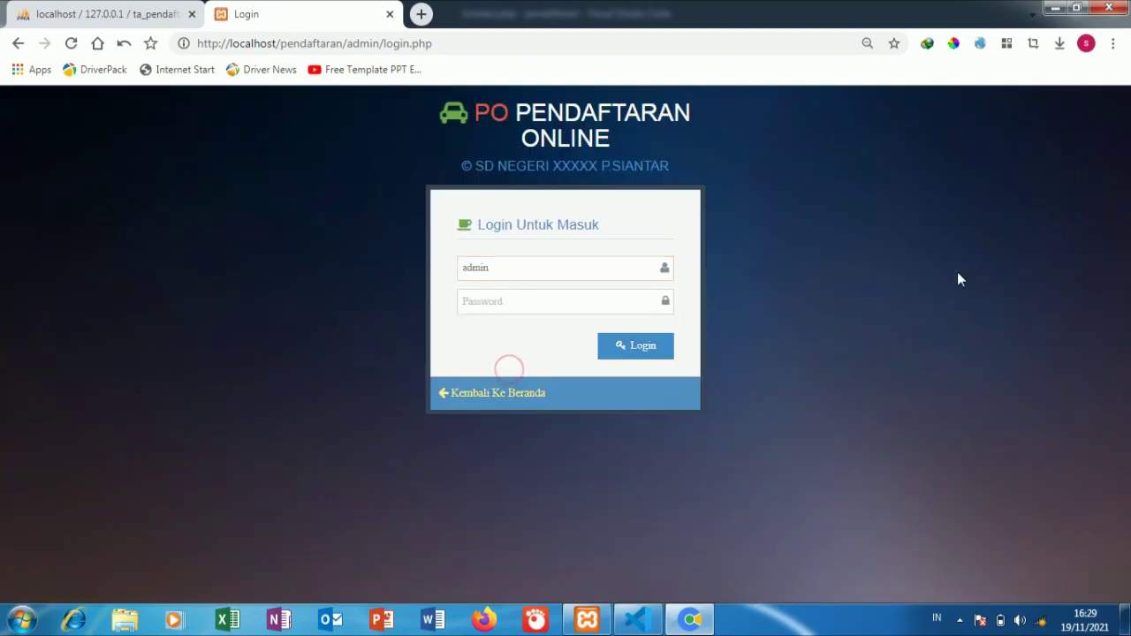
right_click(495, 307)
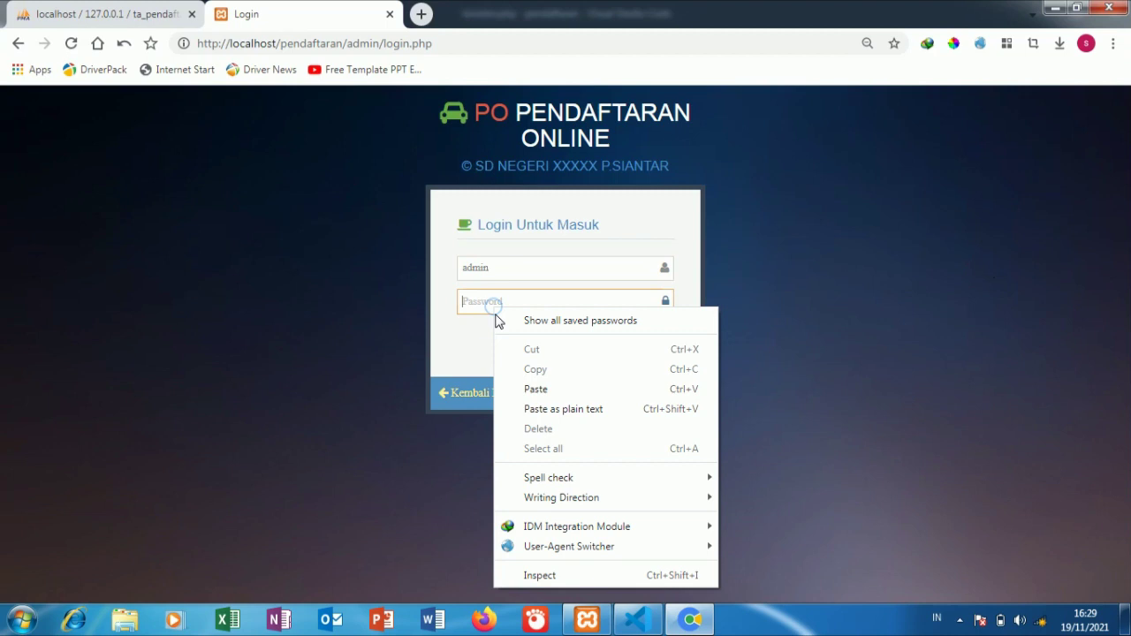
left_click(531, 382)
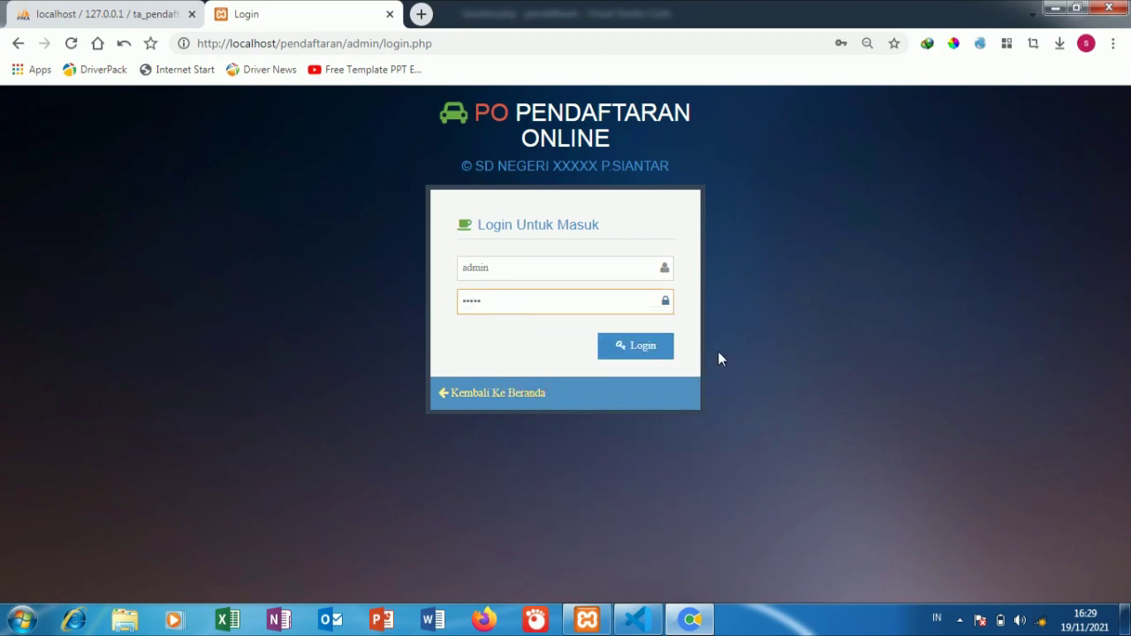
left_click(650, 352)
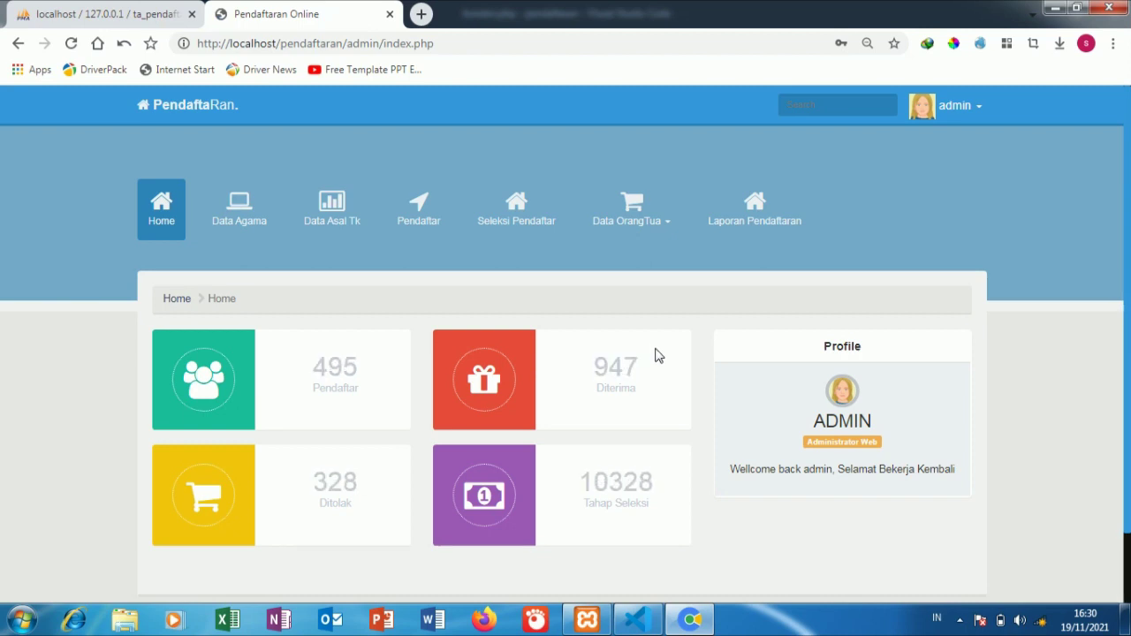
Step: Browse Data Agama, open and cancel the add-religion form, then open Data Asal Tk
left_click(230, 219)
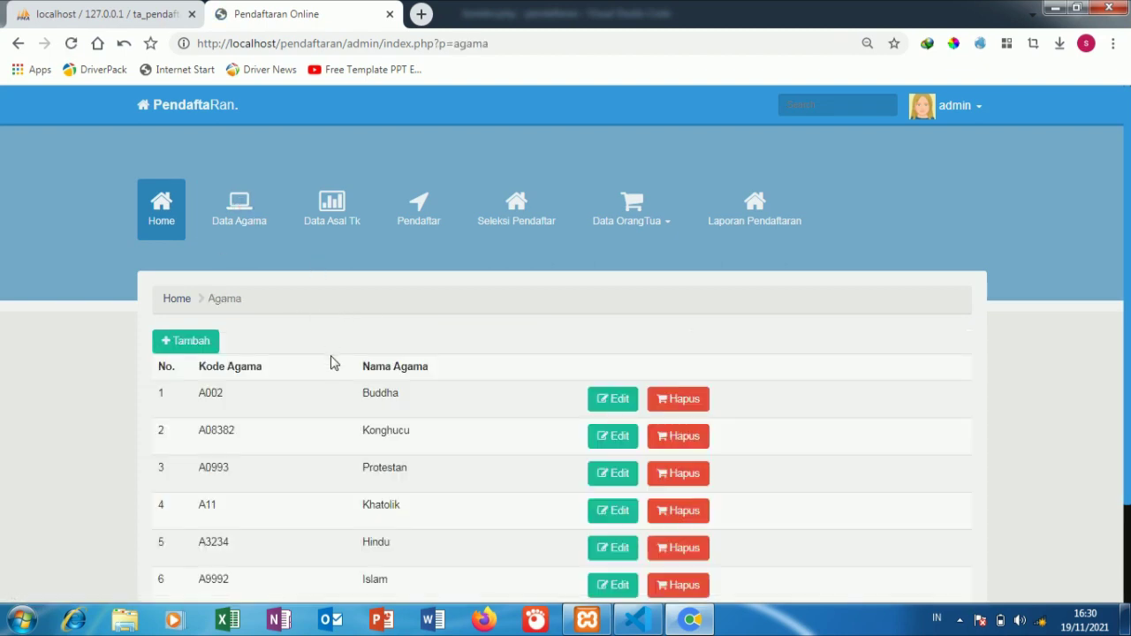
scroll(332, 362, "down", 1)
scroll(332, 362, "down", 1)
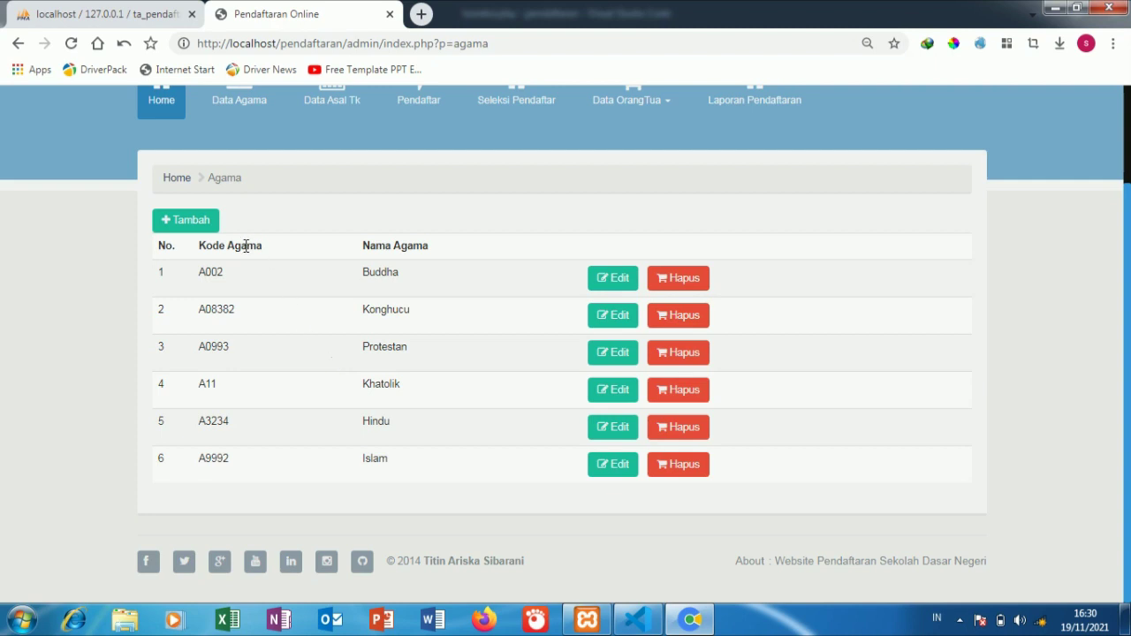
left_click(207, 222)
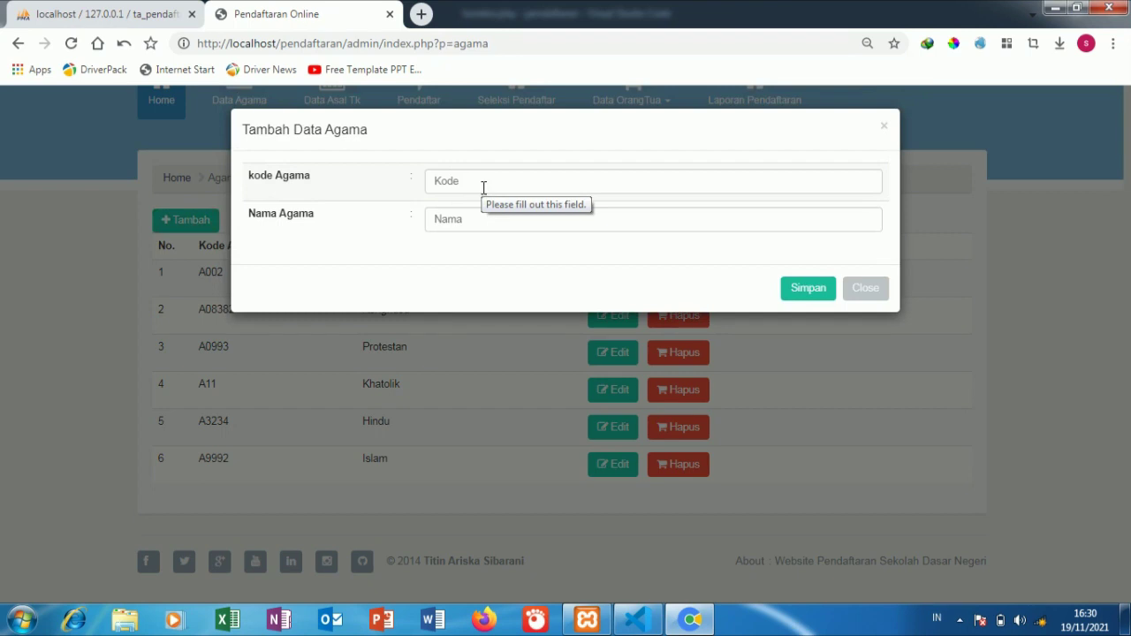
left_click(483, 187)
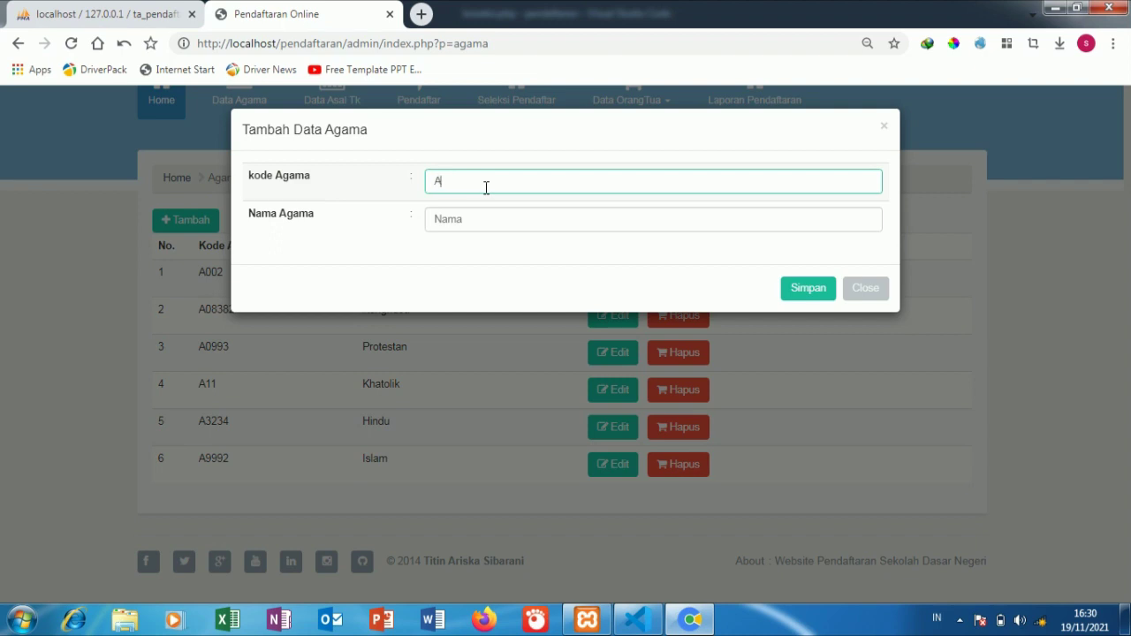
left_click(981, 242)
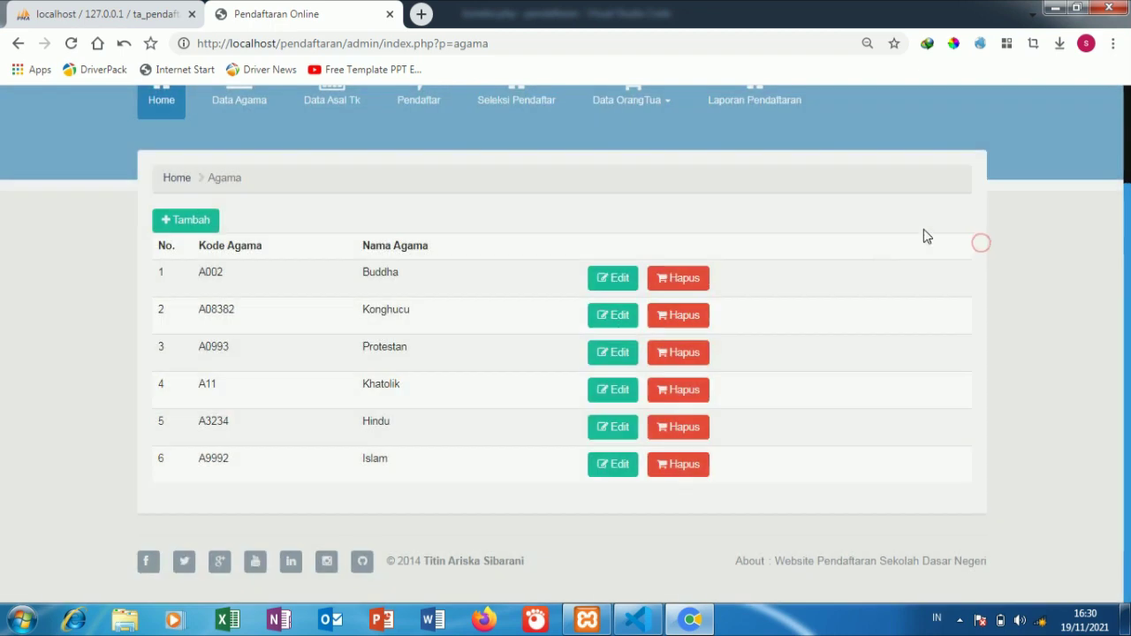
scroll(409, 296, "up", 1)
scroll(409, 296, "up", 2)
left_click(339, 215)
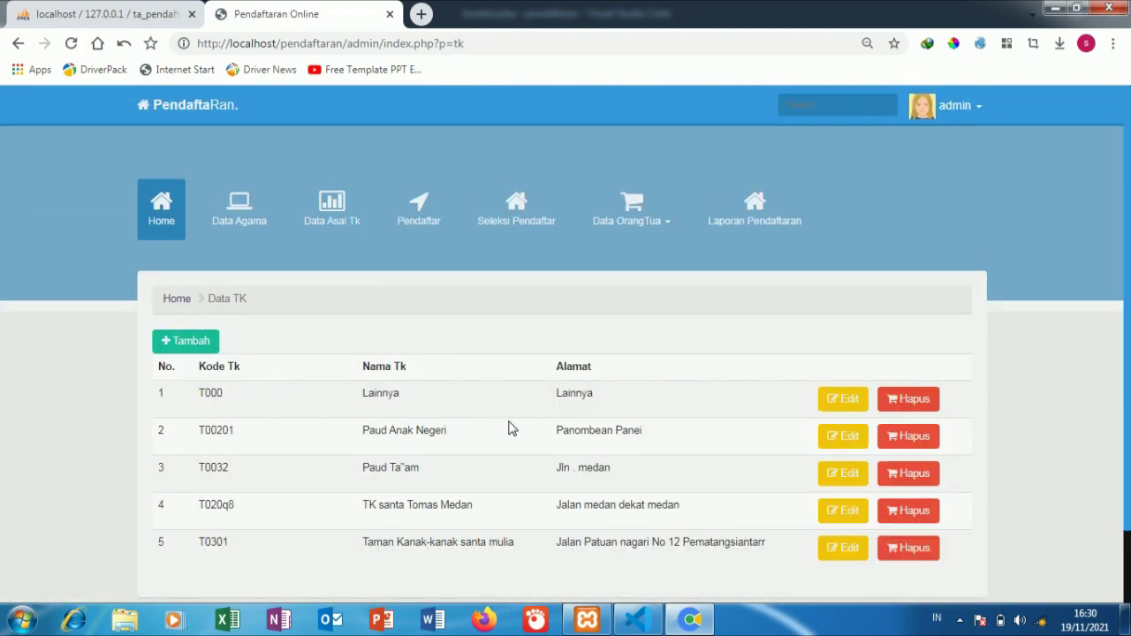
Step: Add kindergarten T0053 SUKA RIA at JLN KALIMANTAN and save it
left_click(210, 345)
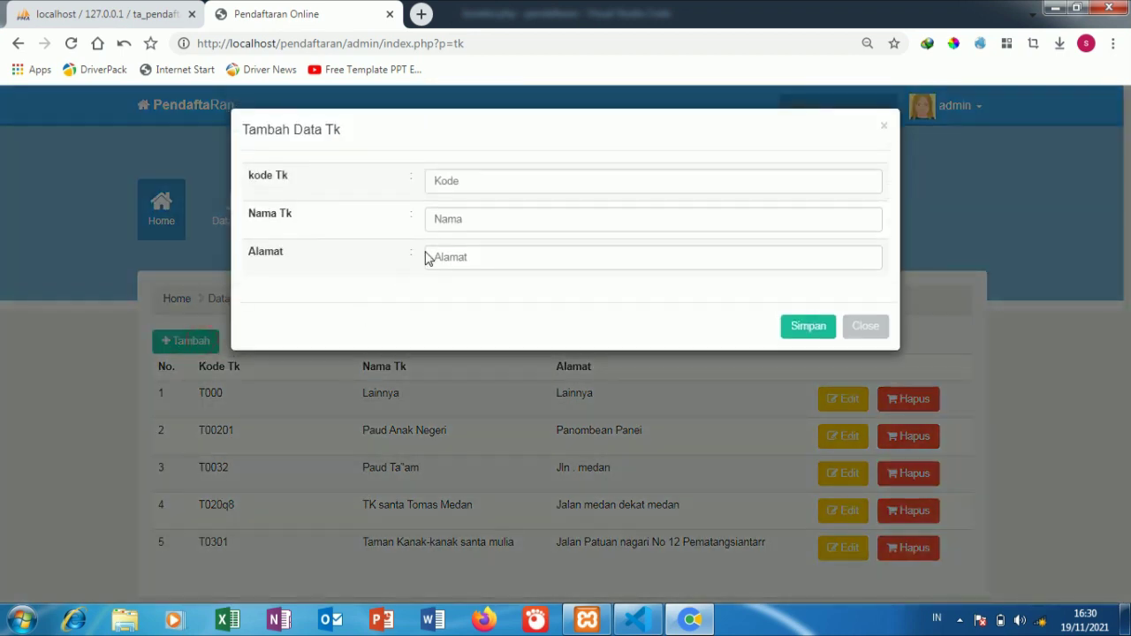
left_click(493, 190)
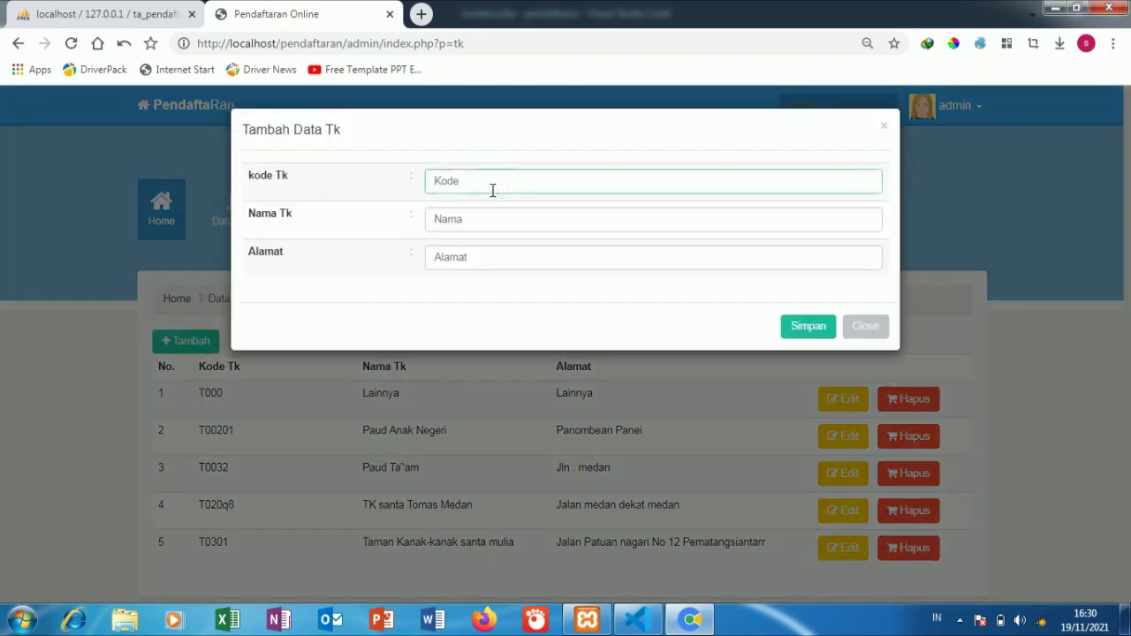
type("T0053")
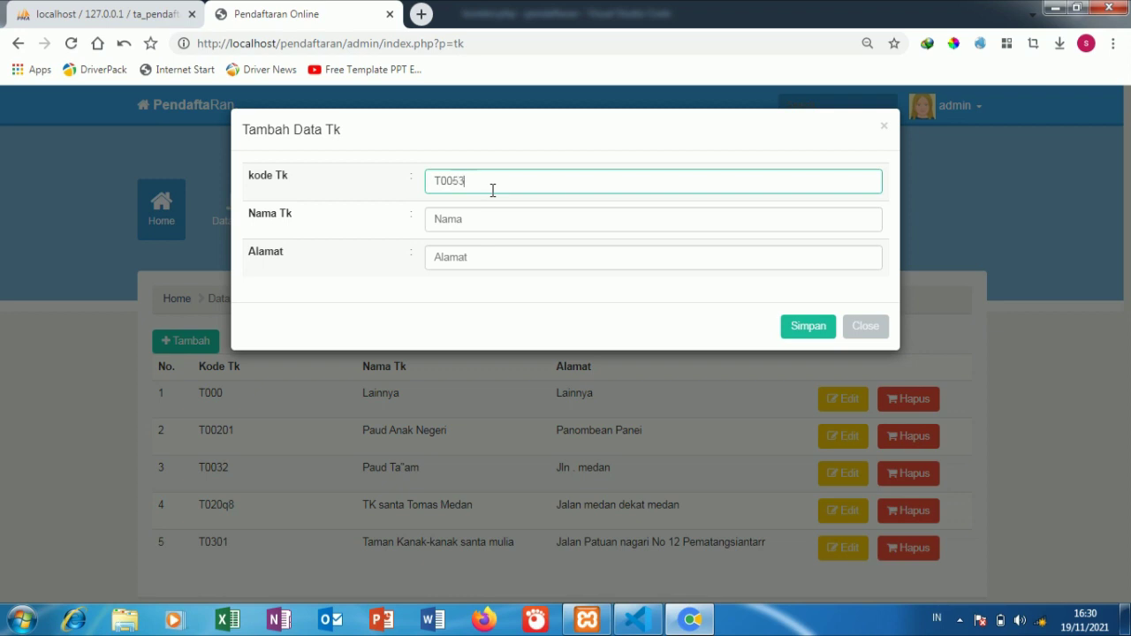
left_click(493, 217)
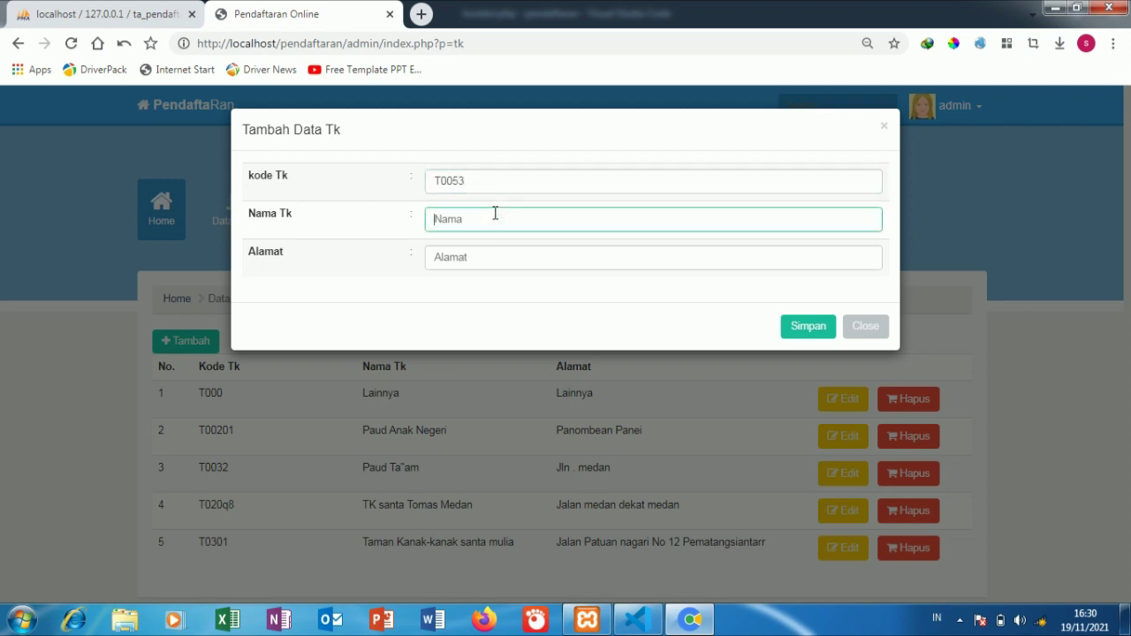
type("SUKA RIA")
left_click(485, 253)
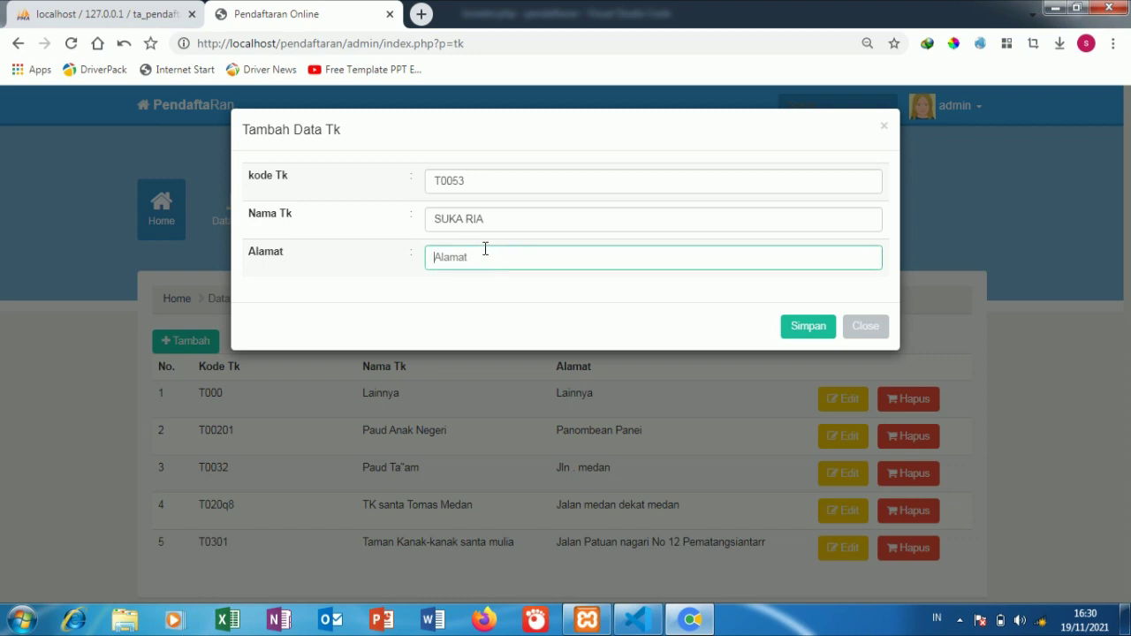
type("JLN KALIMANTAN")
left_click(804, 334)
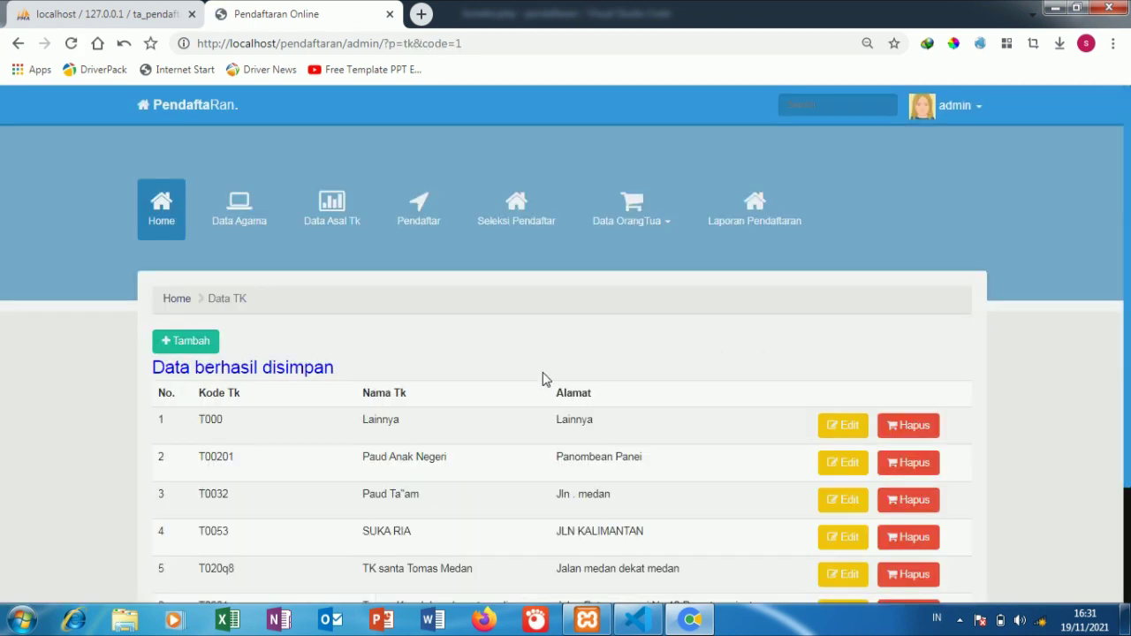
Step: Check the six-school Data TK list, then open the Pendaftar list
scroll(256, 465, "down", 3)
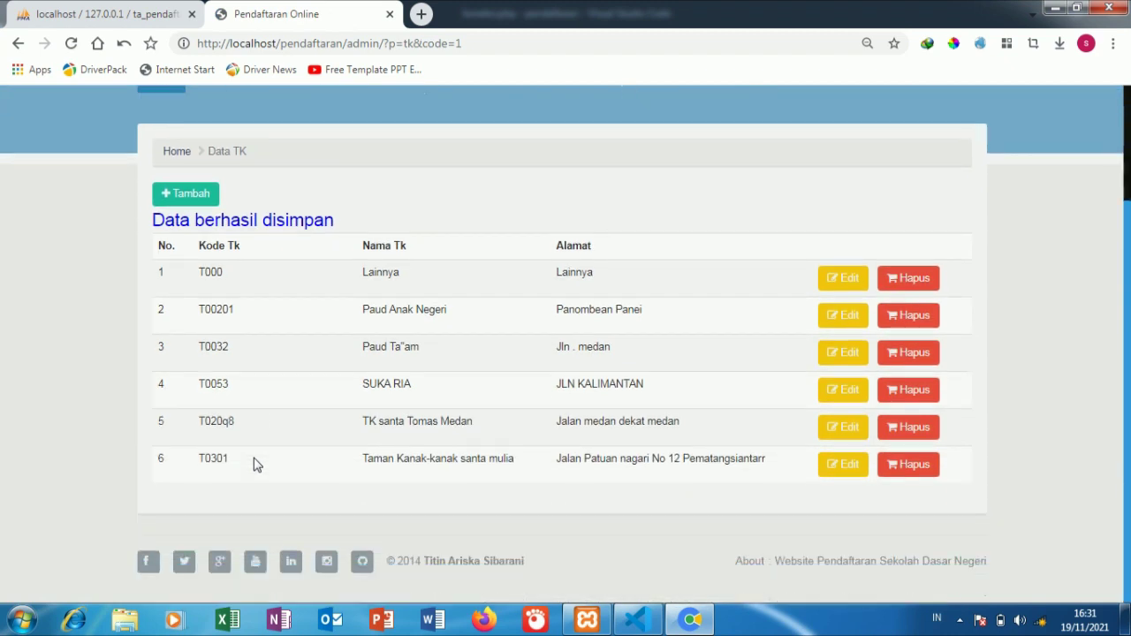
scroll(534, 422, "up", 1)
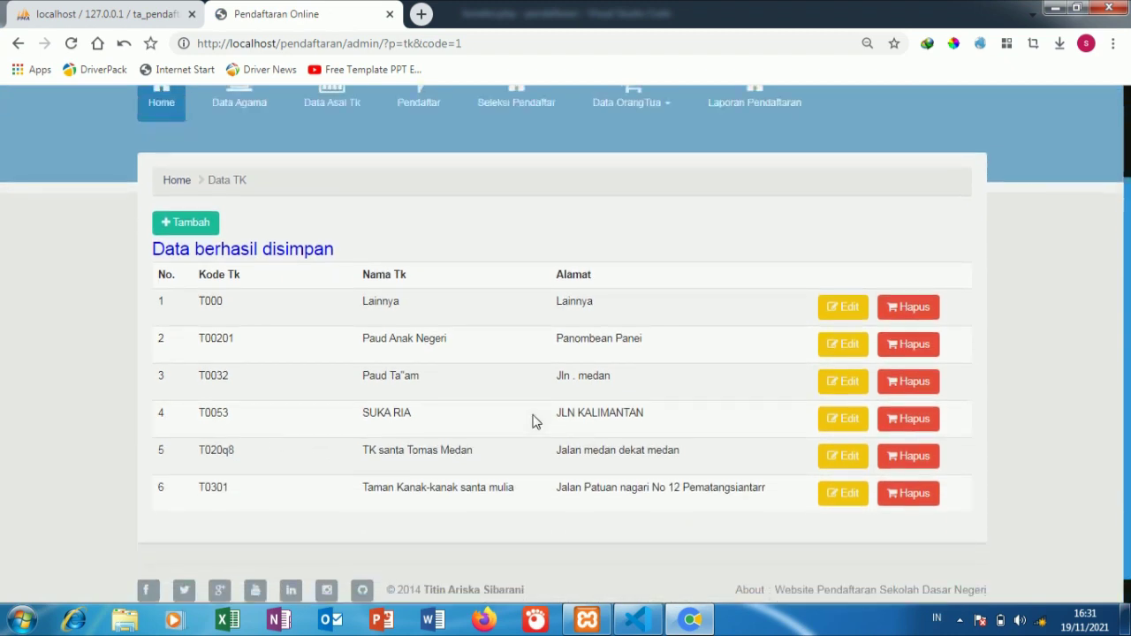
scroll(526, 411, "up", 3)
left_click(407, 237)
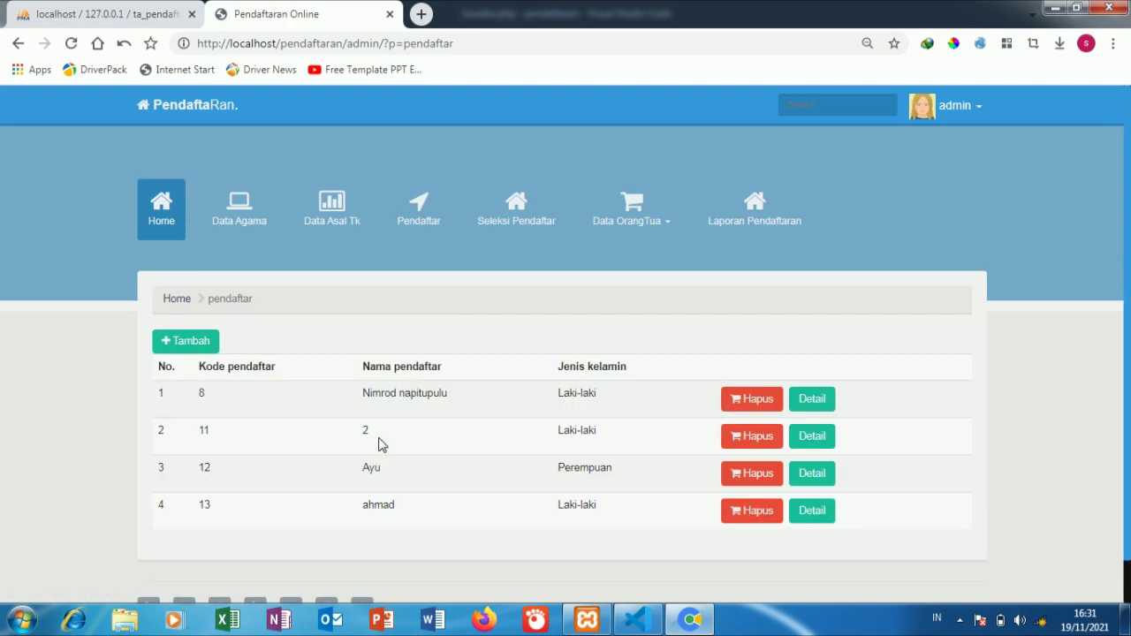
left_click(822, 511)
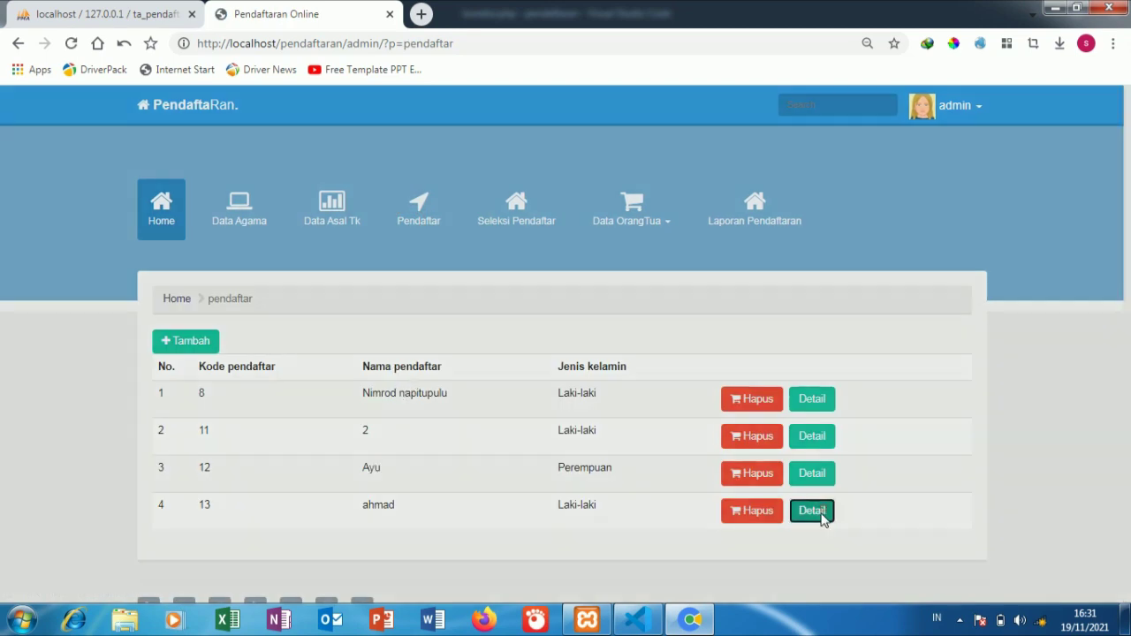
scroll(477, 388, "down", 1)
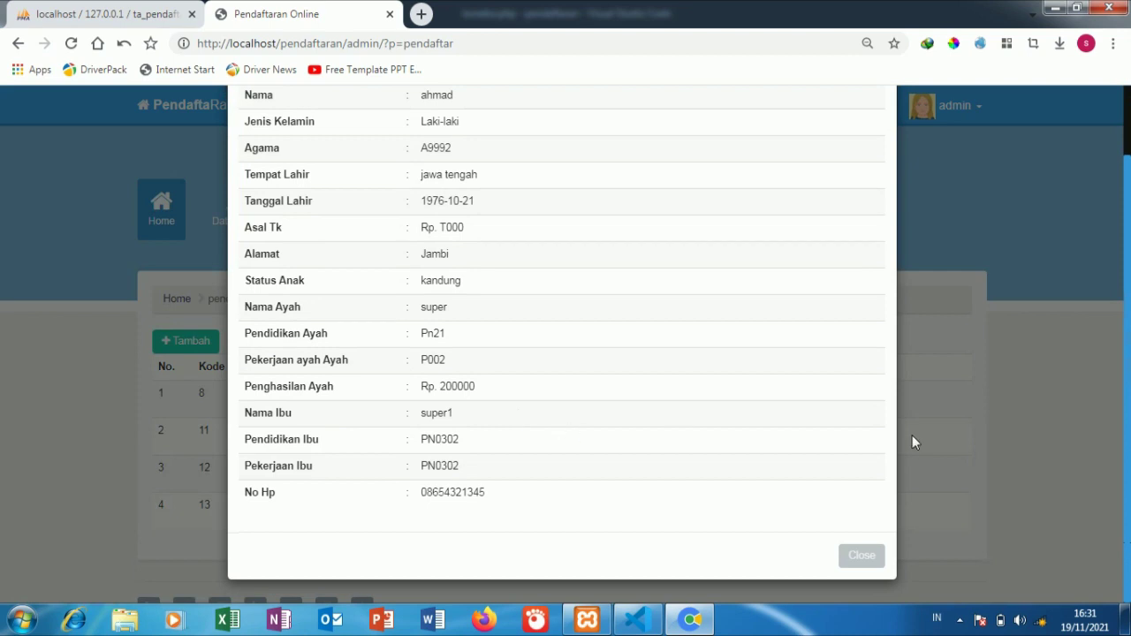
left_click(962, 430)
left_click(181, 342)
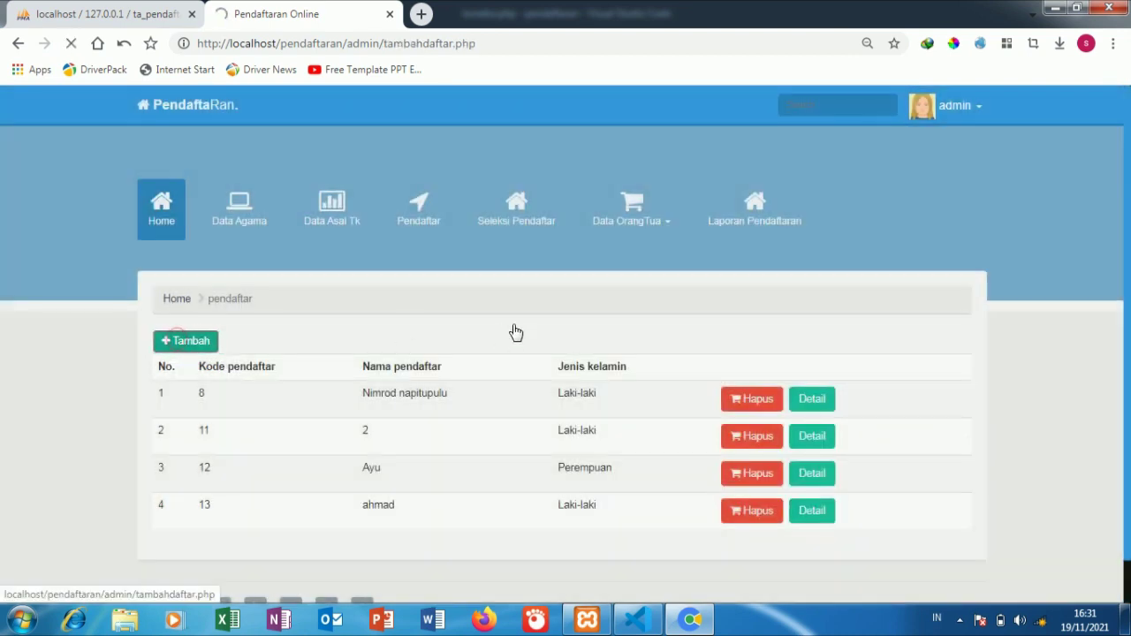
scroll(520, 341, "down", 3)
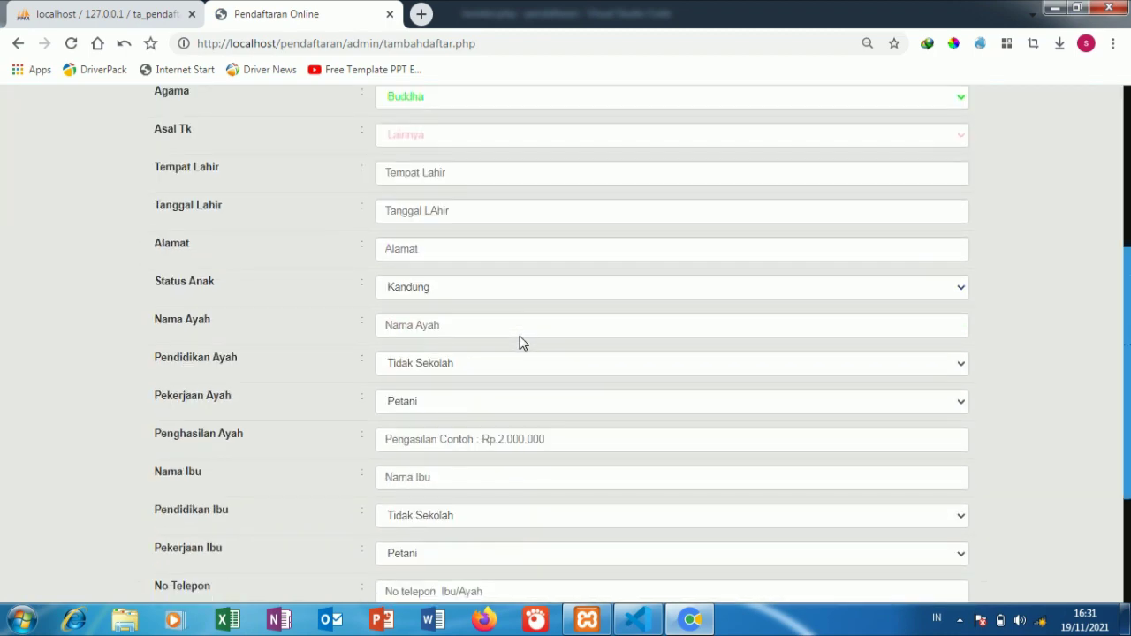
scroll(522, 343, "down", 3)
scroll(504, 419, "up", 8)
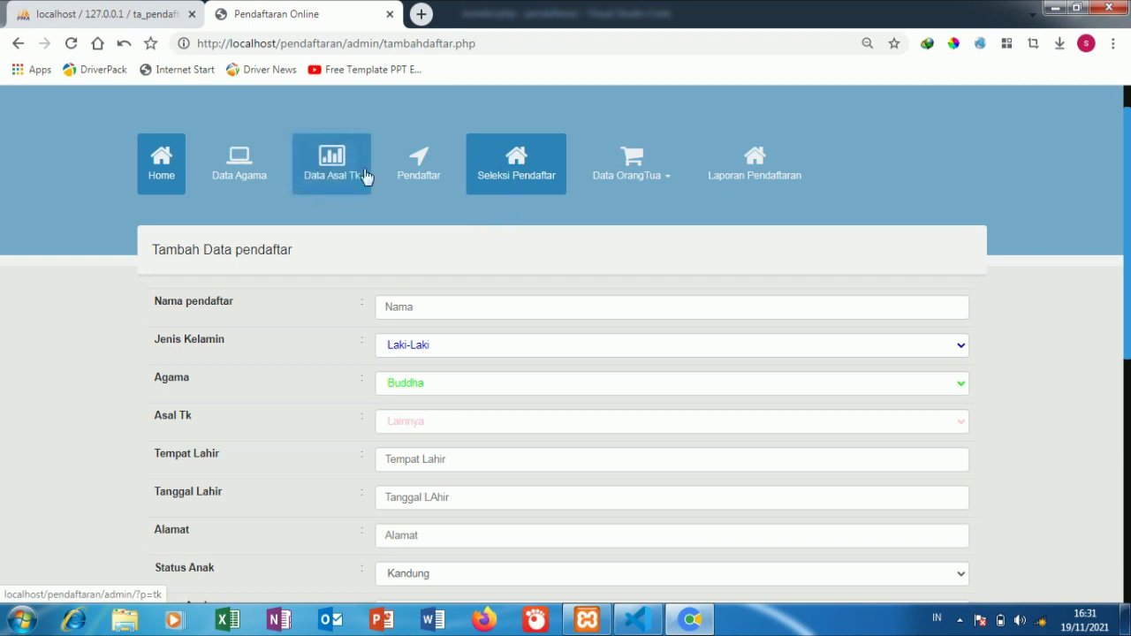
left_click(419, 177)
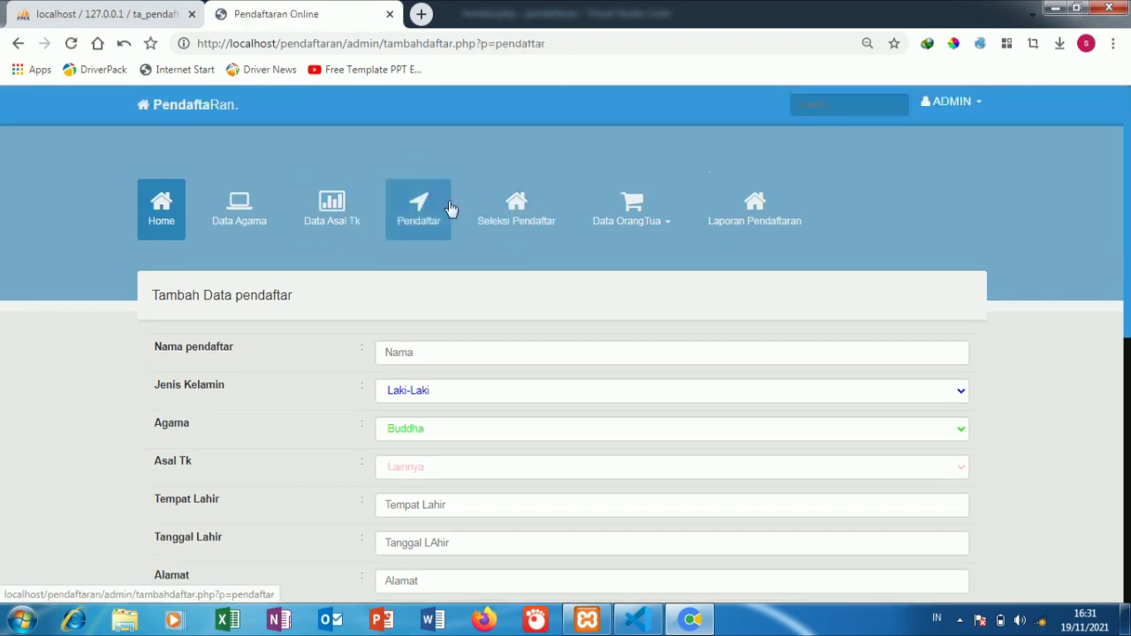
left_click(156, 214)
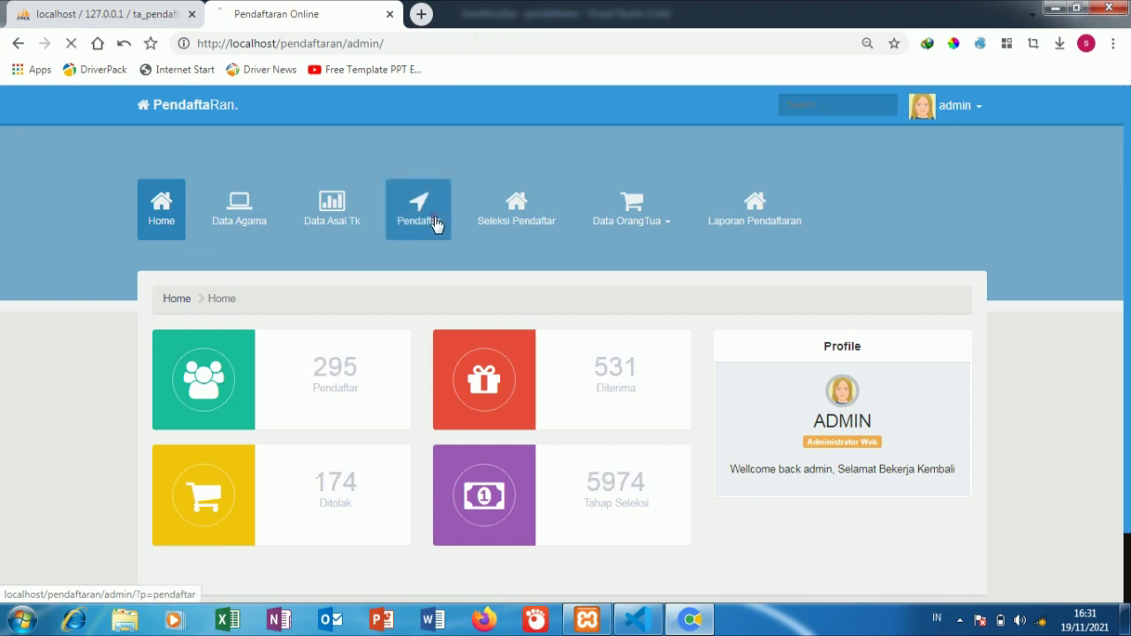
left_click(435, 223)
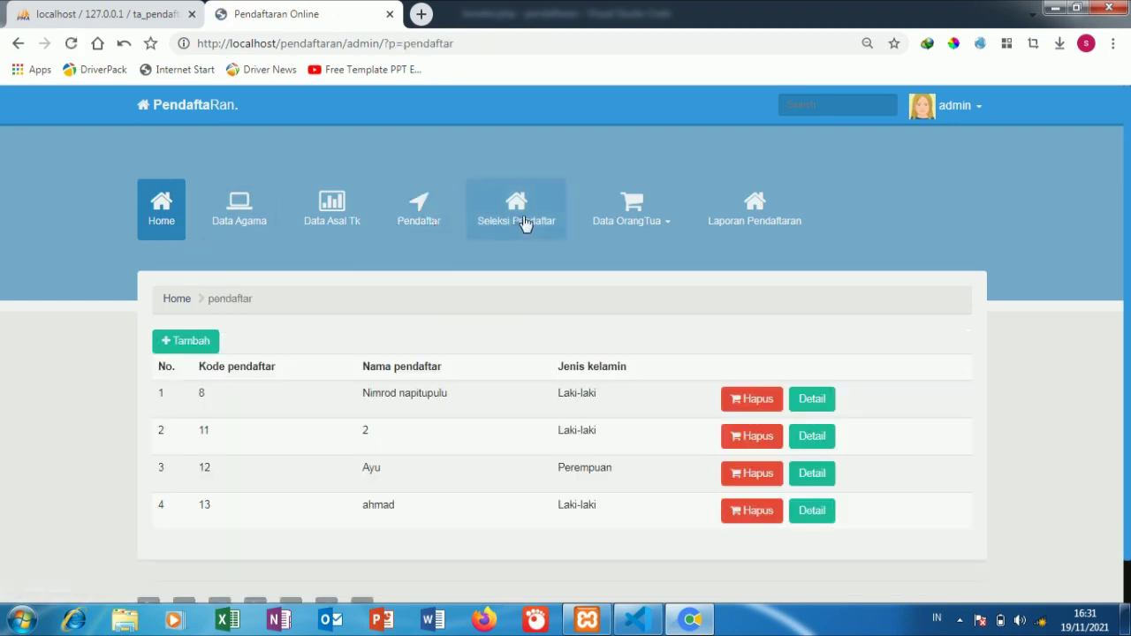
Step: In Seleksi Pendaftar, review the fourth applicant's details and accept them with Terima
left_click(528, 221)
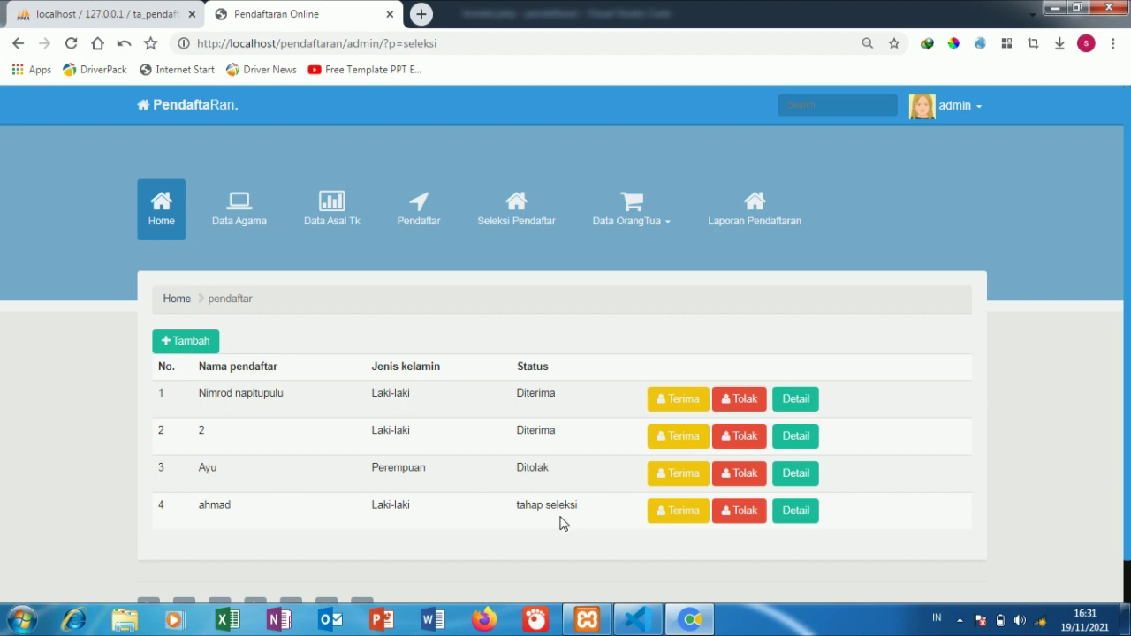
left_click(800, 520)
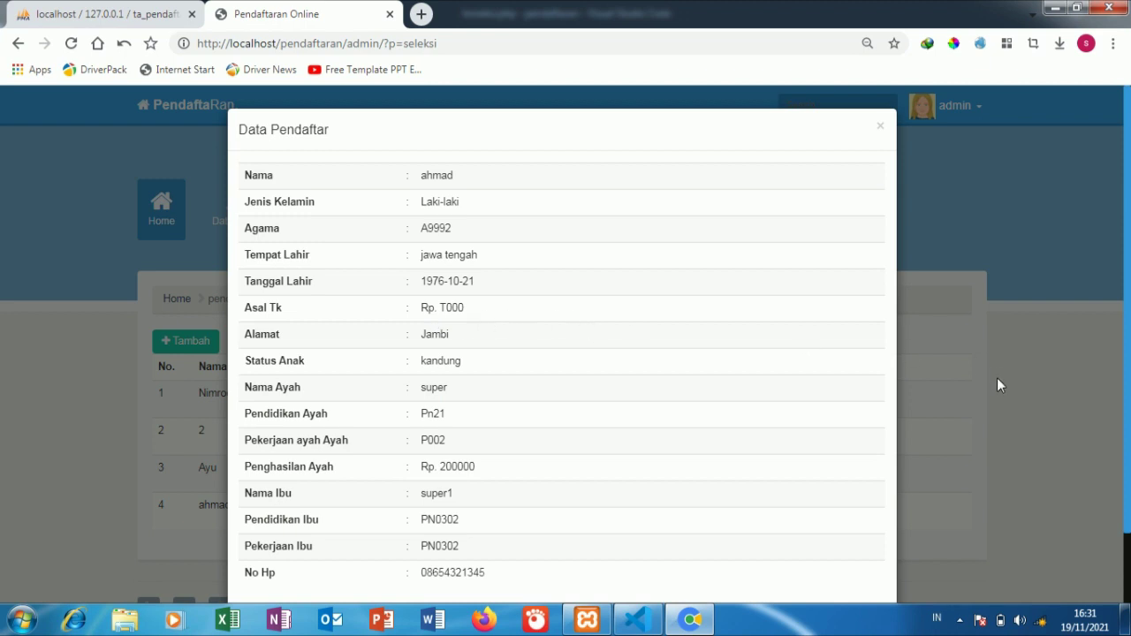
left_click(1051, 419)
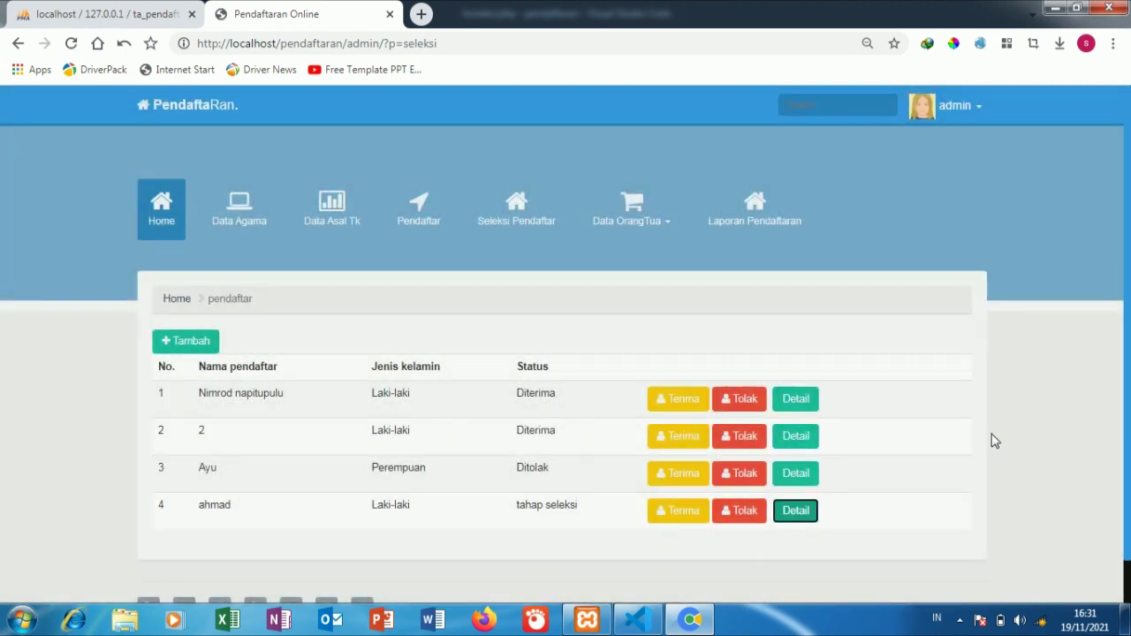
left_click(676, 515)
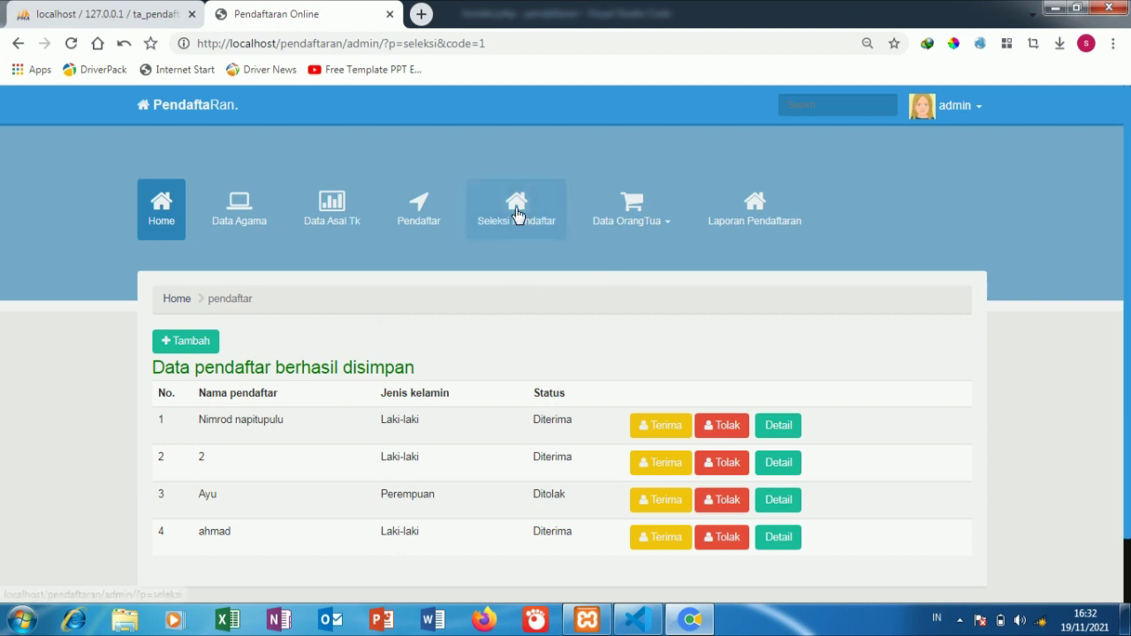
Step: Open Data Pekerjaan under Data OrangTua to view the nine occupations
left_click(630, 228)
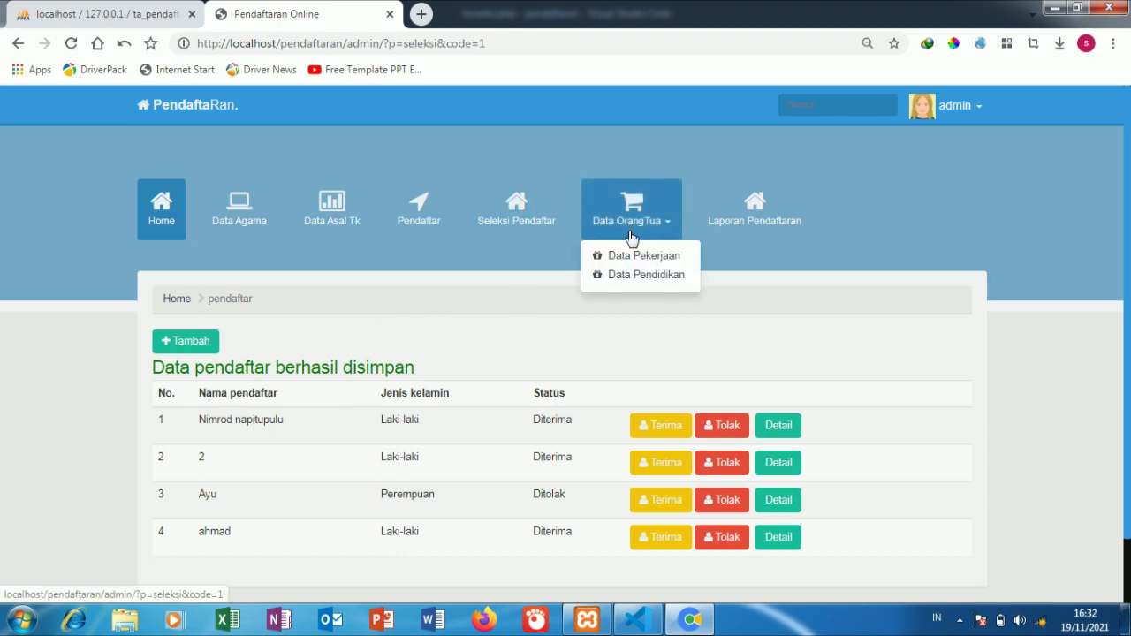
left_click(601, 256)
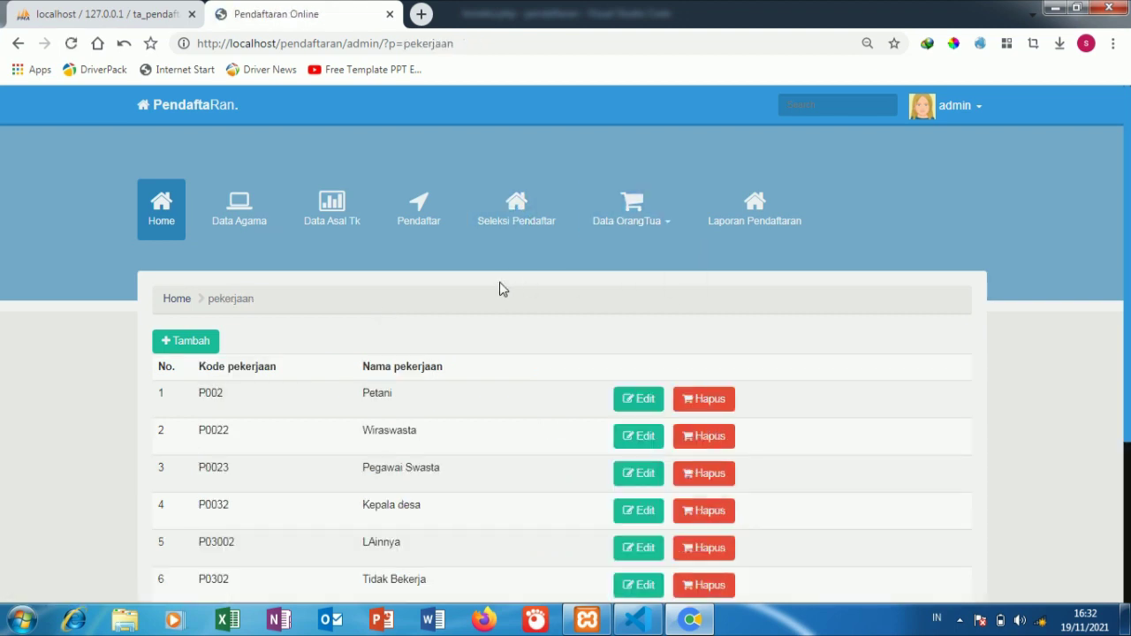
scroll(438, 369, "down", 3)
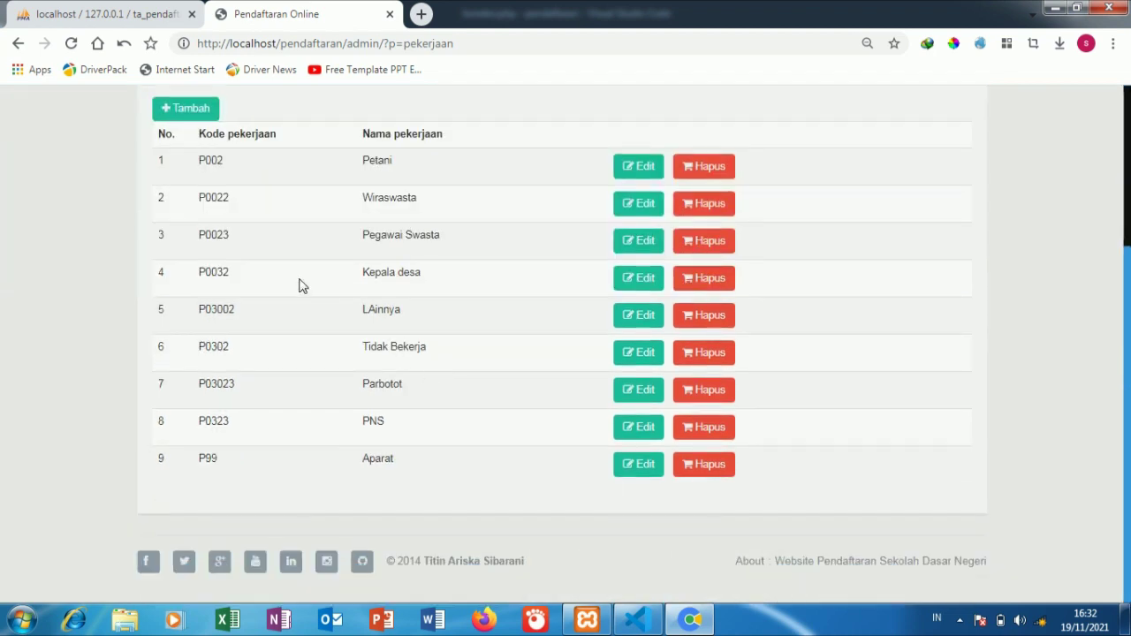
scroll(296, 281, "up", 3)
Step: Add a new job with code P00315 named YOUTUBER and save it
left_click(196, 275)
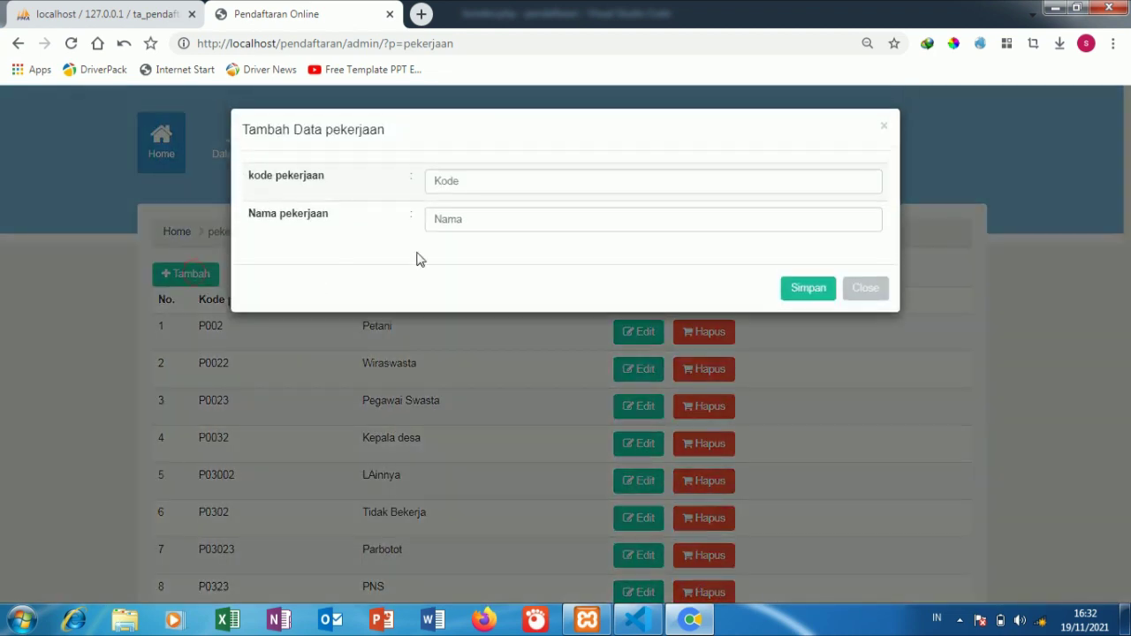
left_click(487, 192)
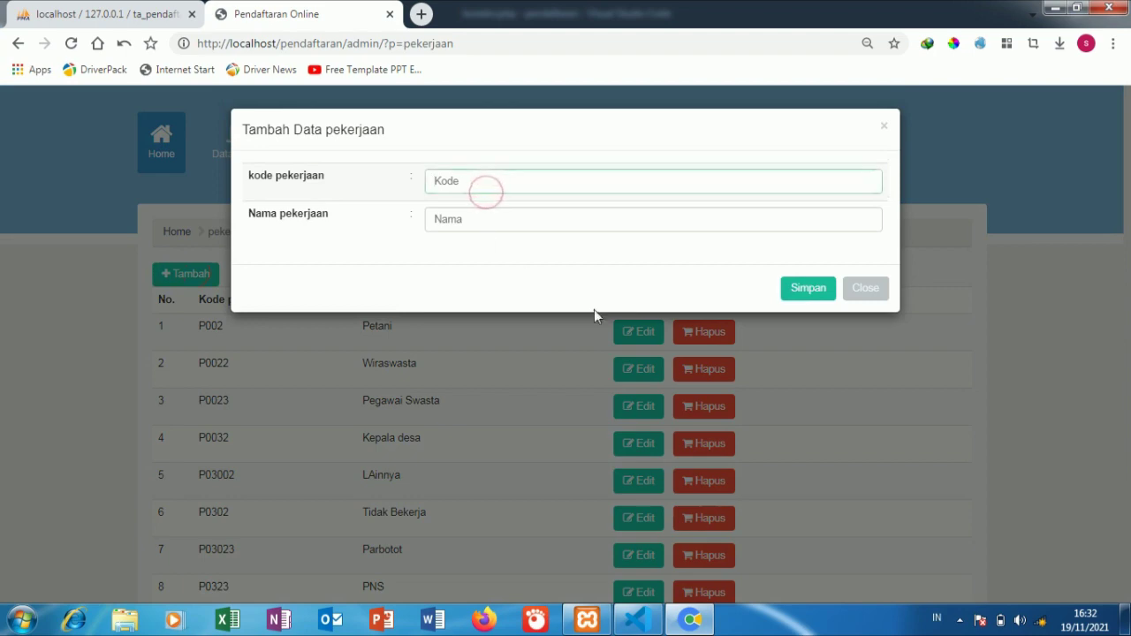
left_click(820, 393)
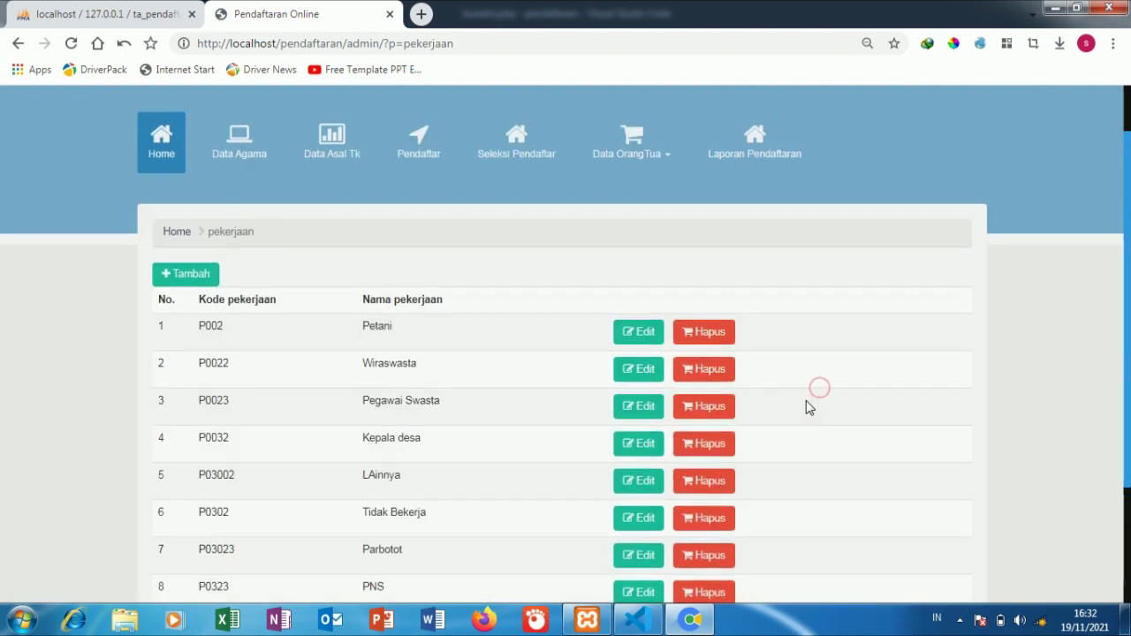
scroll(808, 404, "down", 2)
left_click(183, 106)
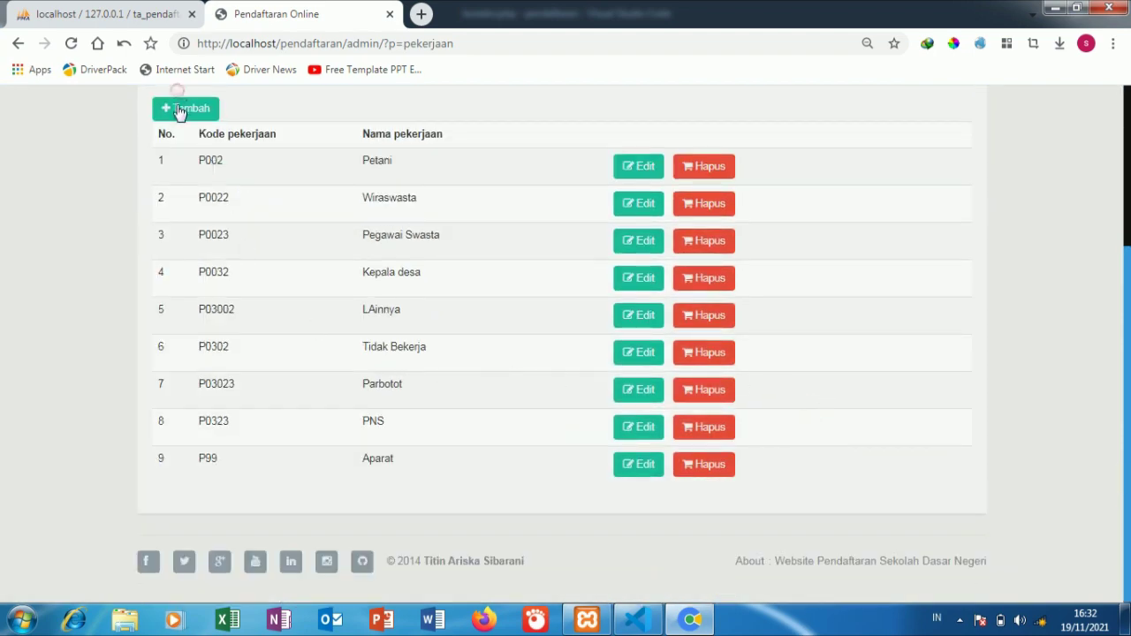
left_click(569, 173)
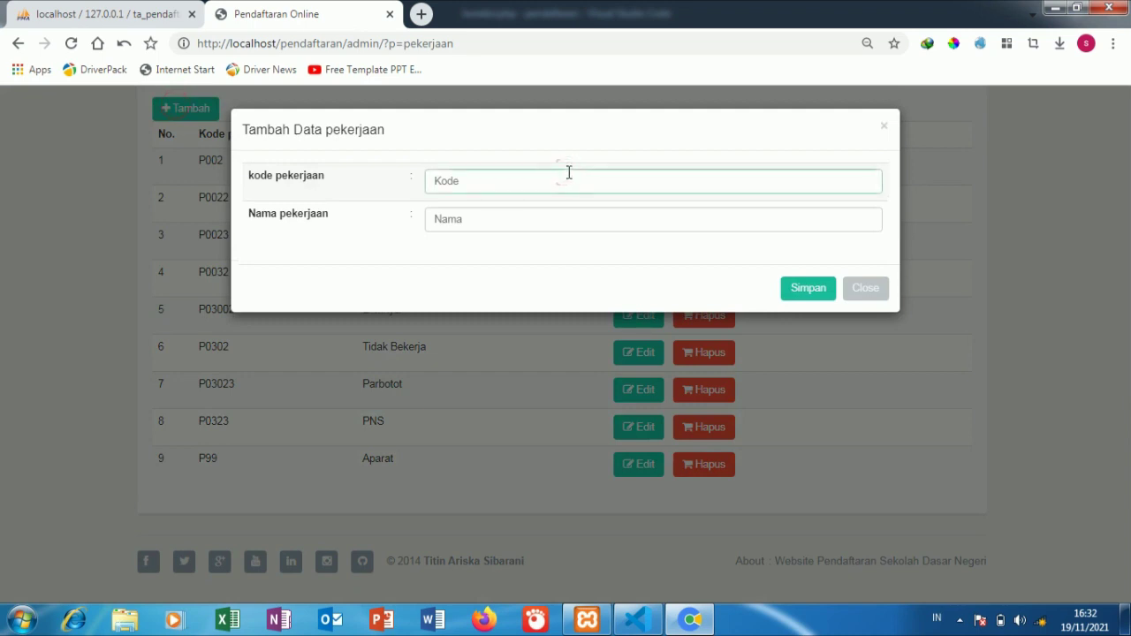
type("P00315")
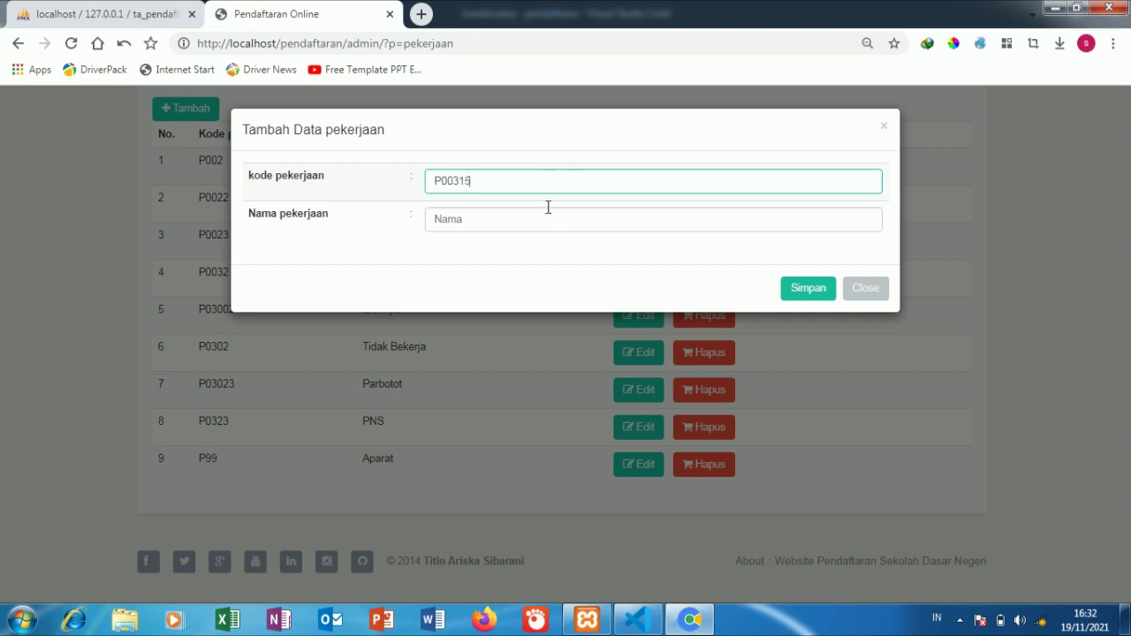
left_click(545, 216)
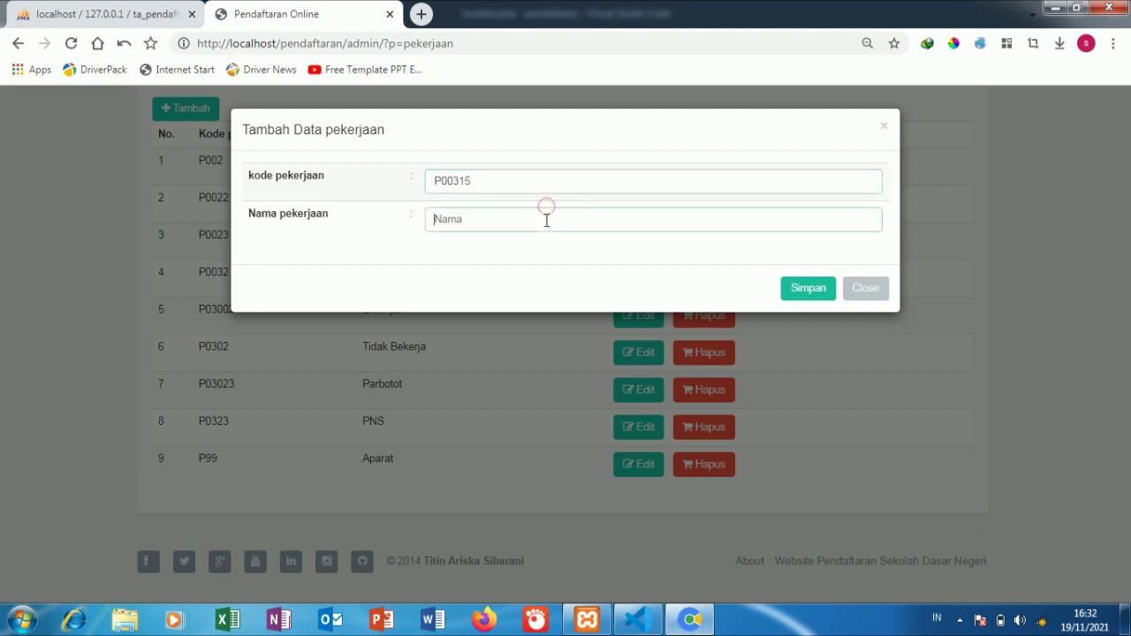
type("YOUTUBER")
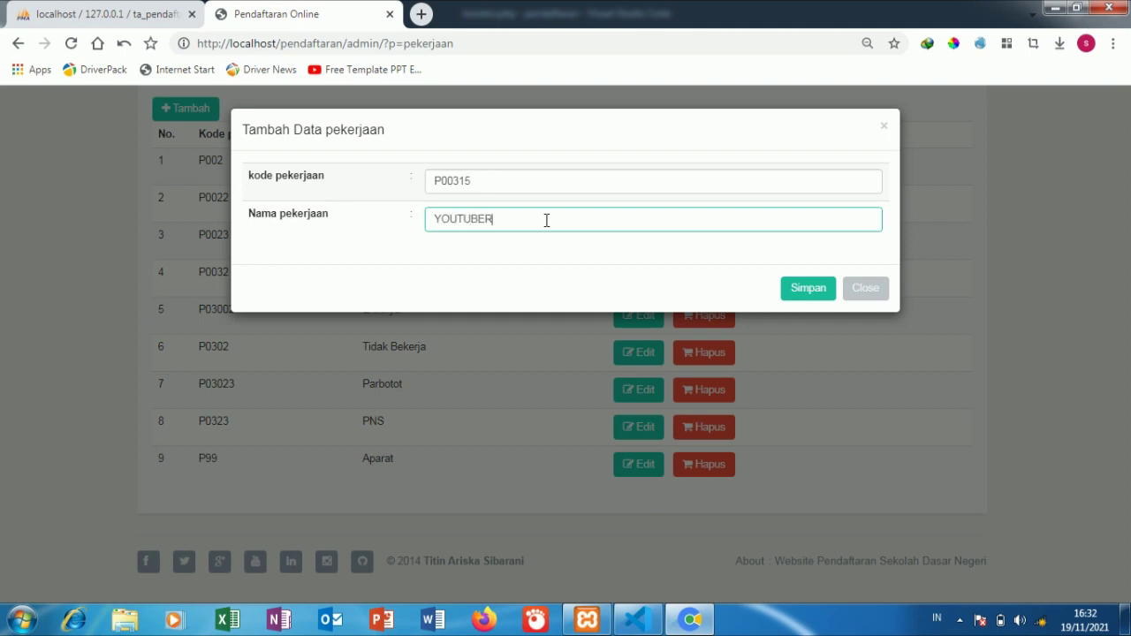
left_click(823, 302)
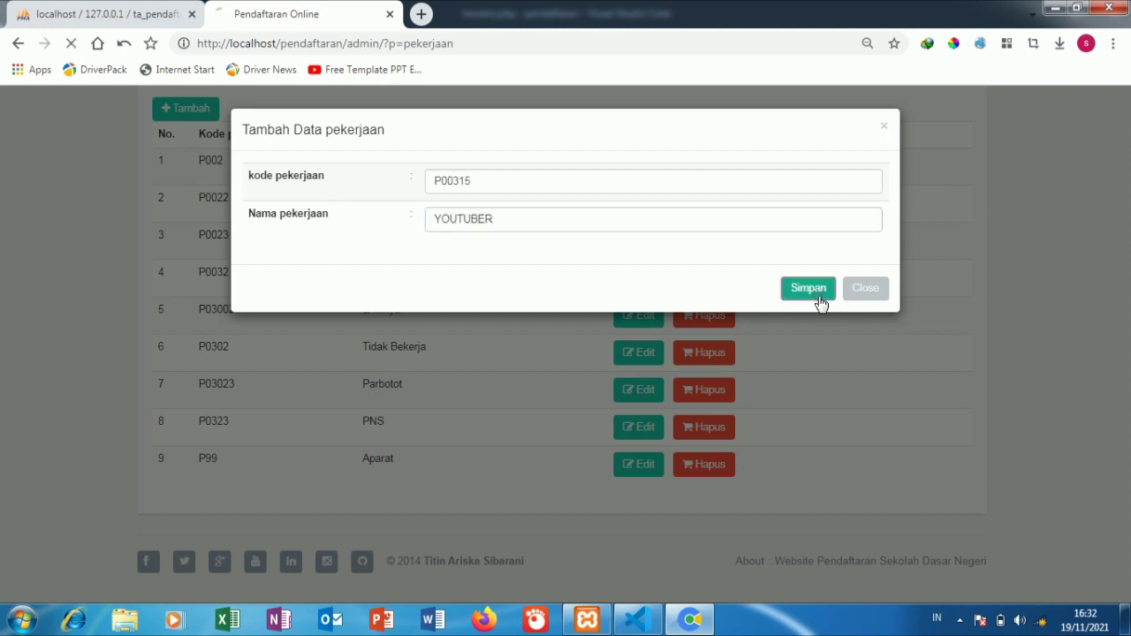
scroll(808, 333, "down", 2)
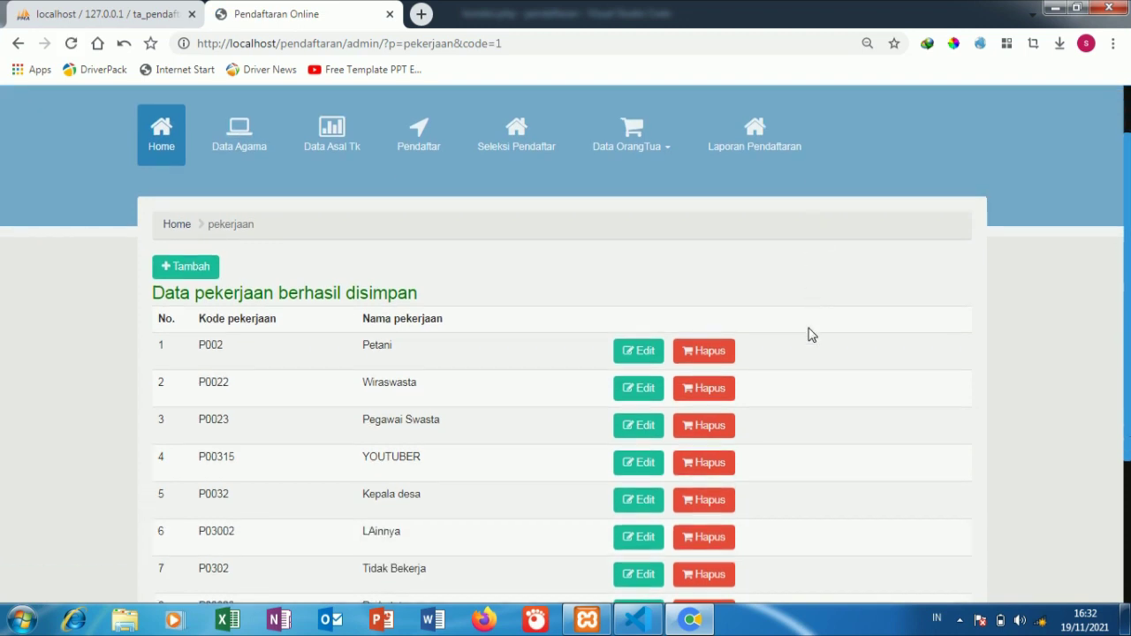
Step: Open the parents' education level list and its add-education form
scroll(807, 333, "up", 2)
left_click(651, 221)
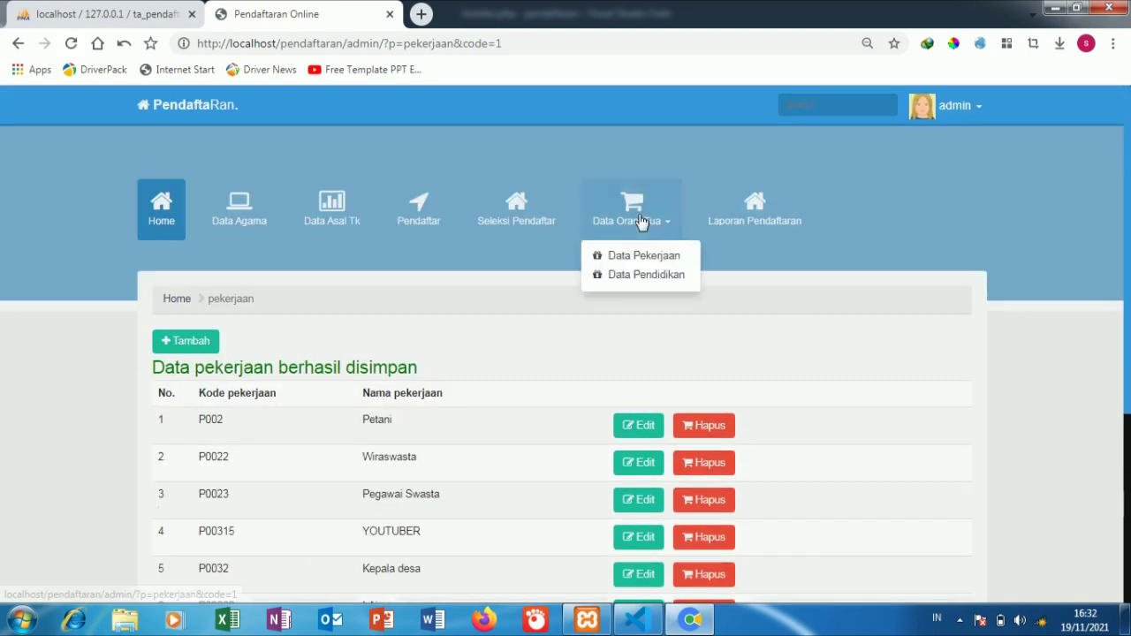
left_click(641, 278)
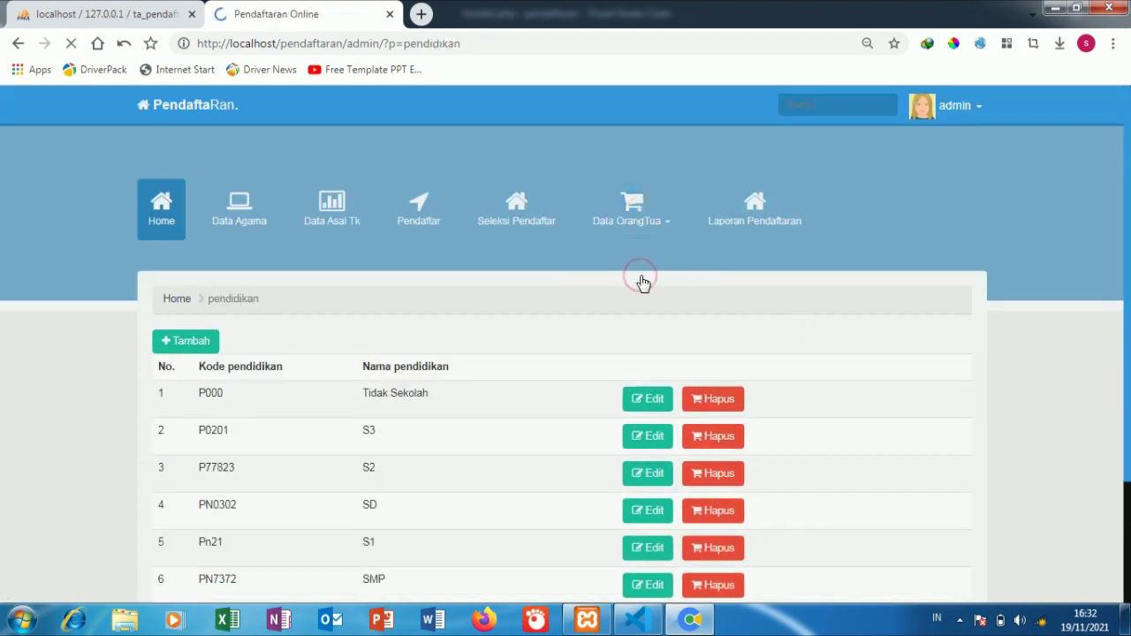
scroll(231, 366, "down", 2)
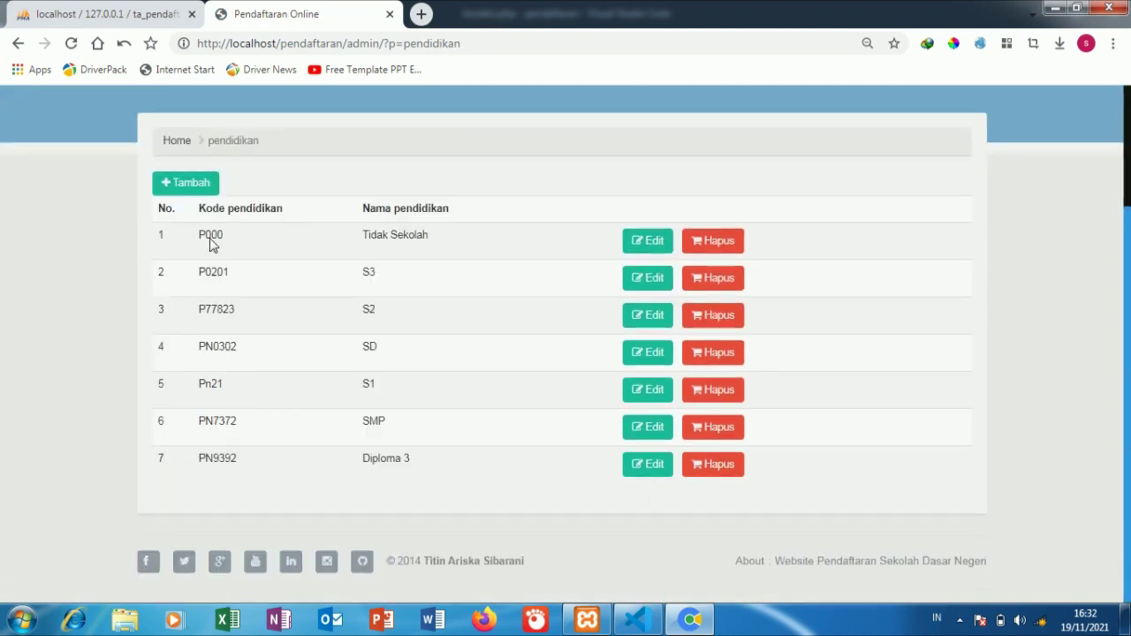
left_click(181, 186)
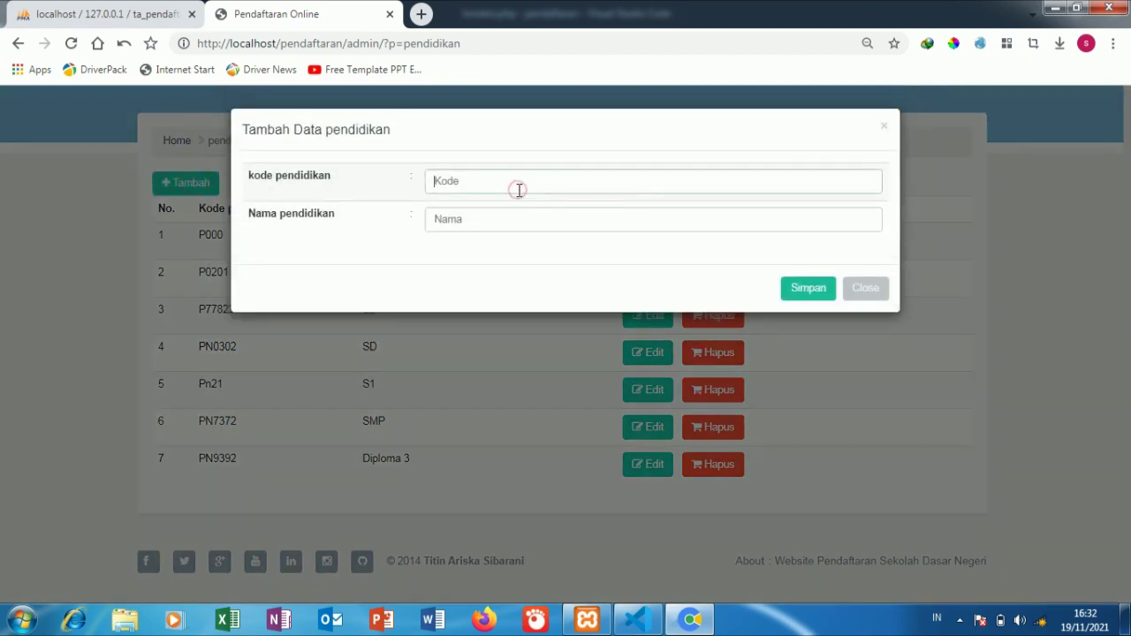
Step: Enter code PN674 and name SMA, then save the new education entry
left_click(518, 190)
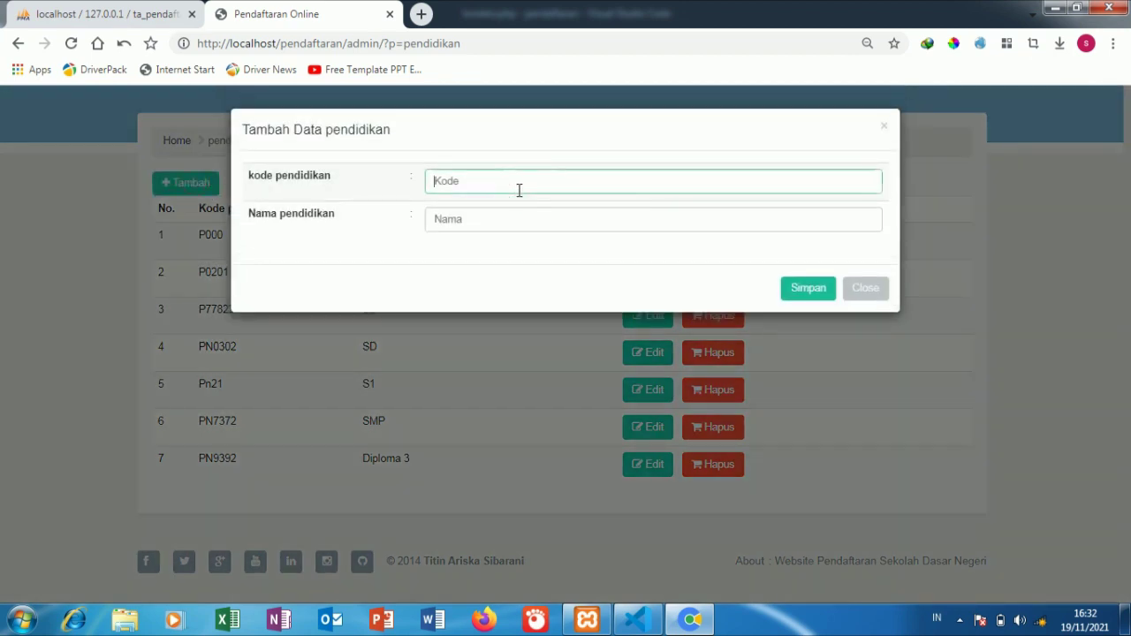
type("O")
key("BackSpace")
type("PN674")
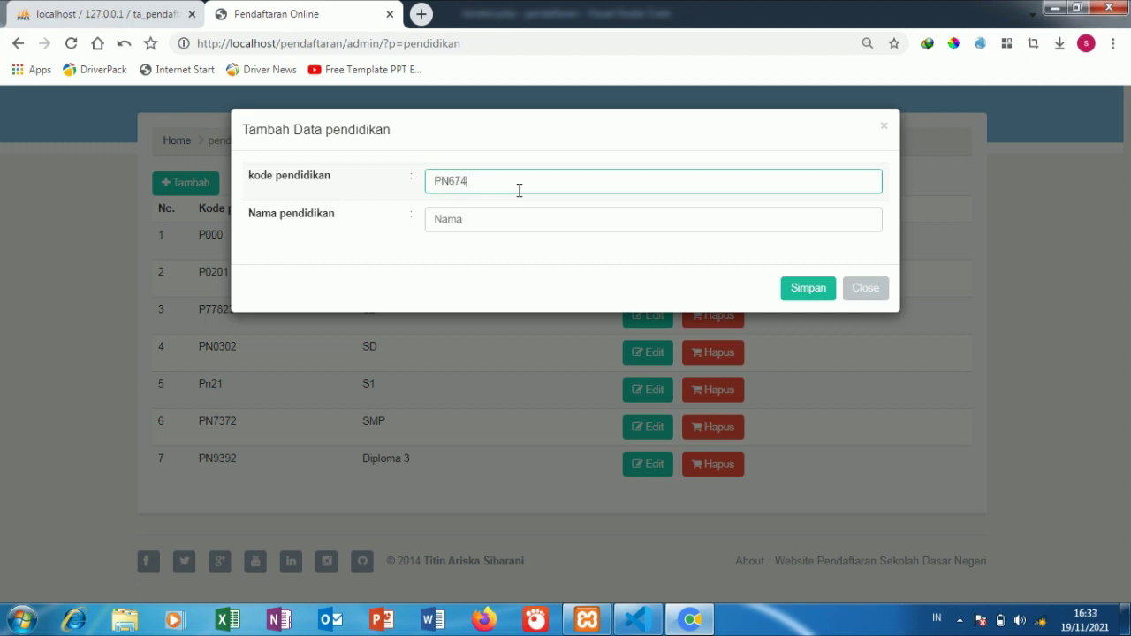
left_click(519, 217)
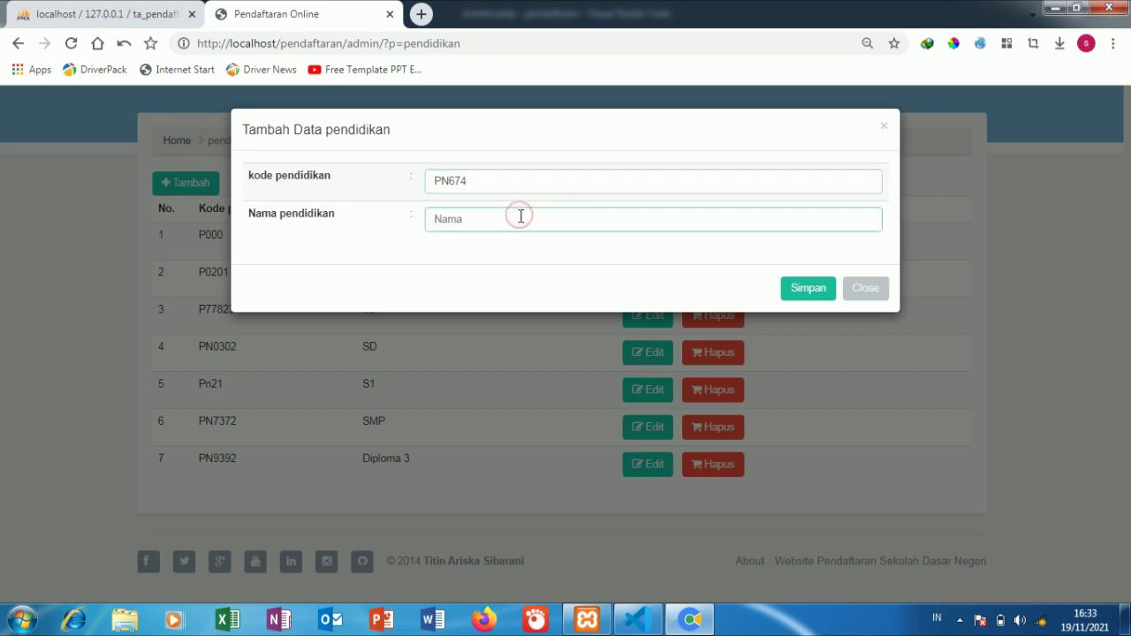
type("SM")
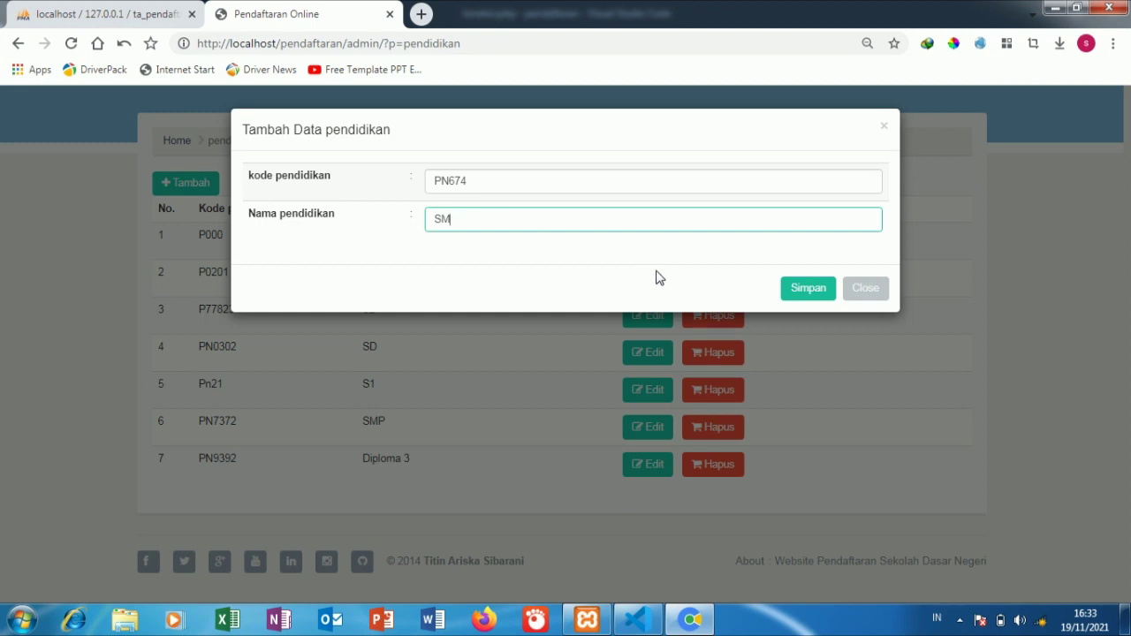
type("A")
left_click(800, 293)
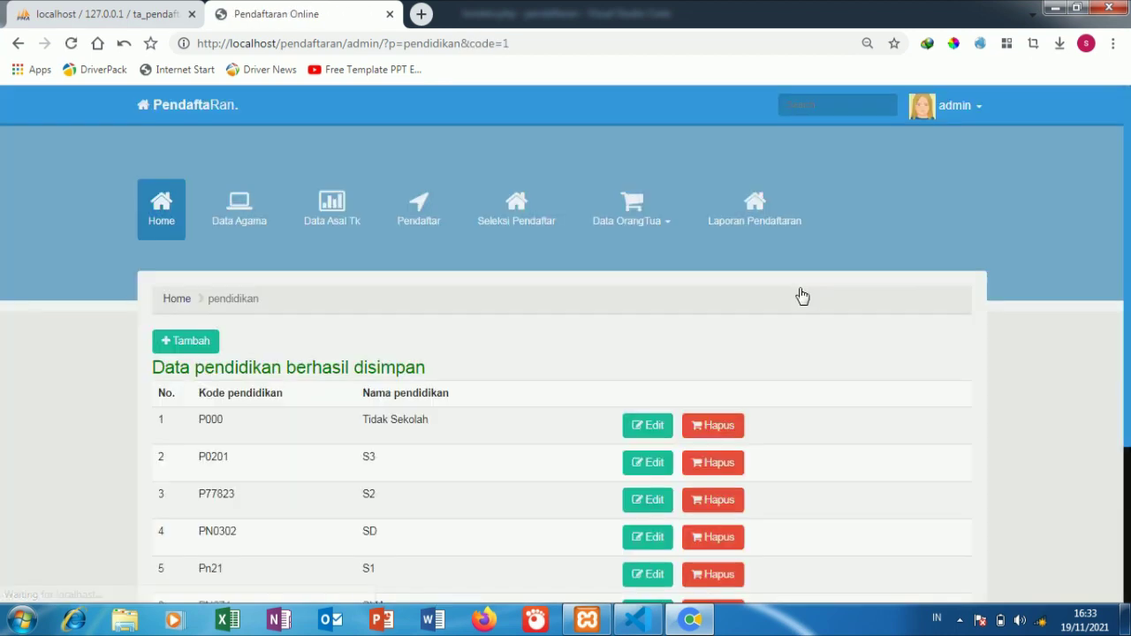
Step: Show the Laporan Pendaftaran report after a brief detour through Tambah and Home
left_click(737, 228)
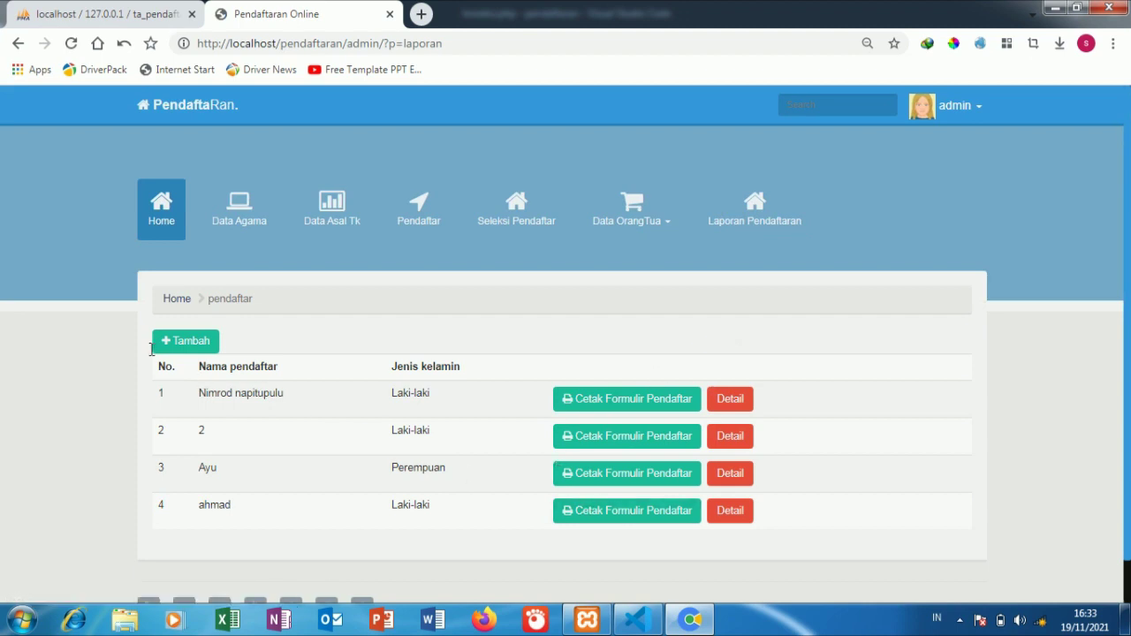
left_click(189, 348)
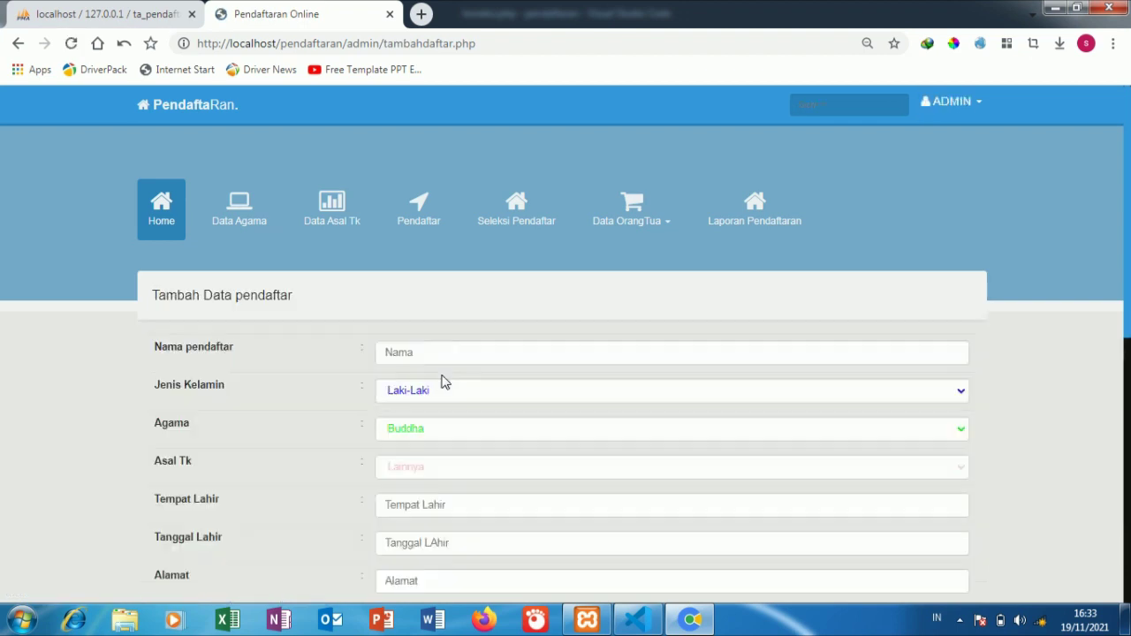
left_click(743, 225)
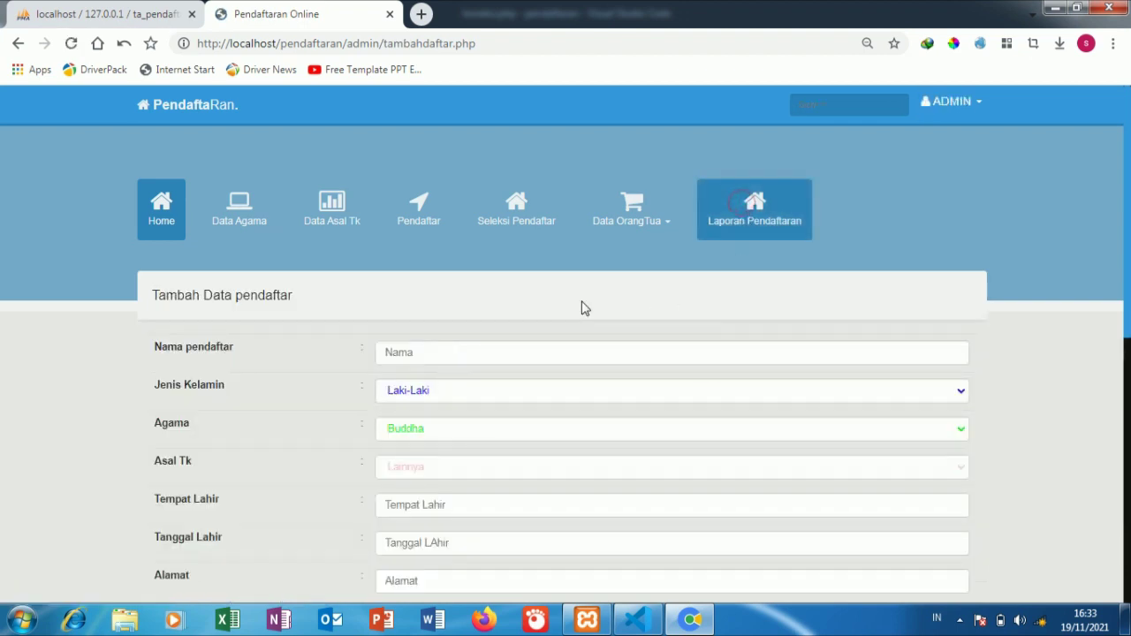
left_click(173, 237)
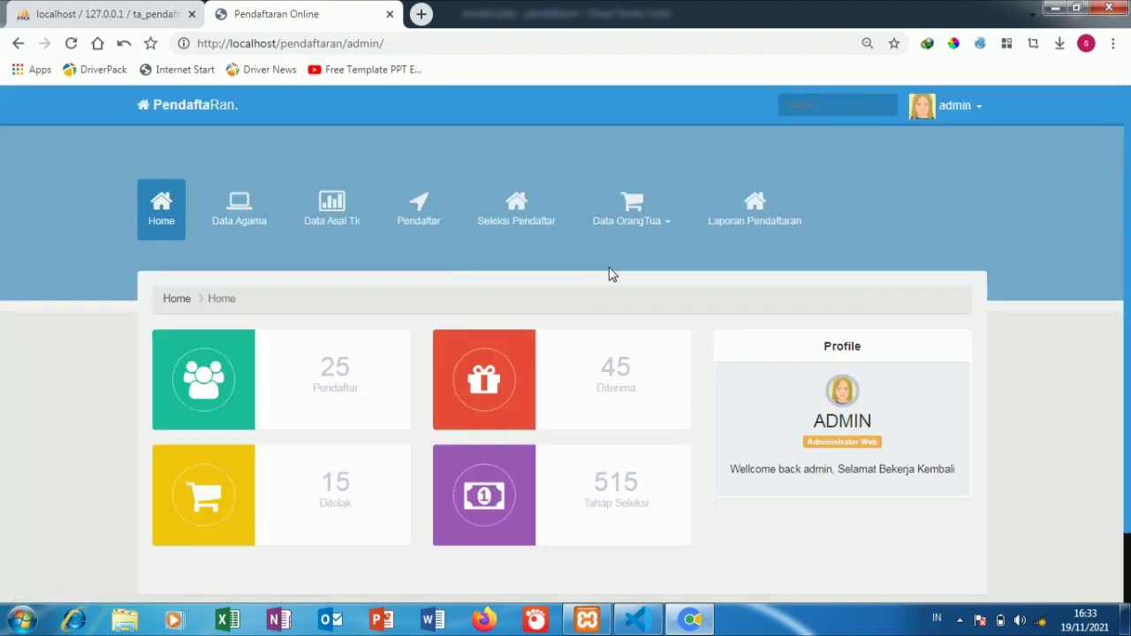
left_click(749, 223)
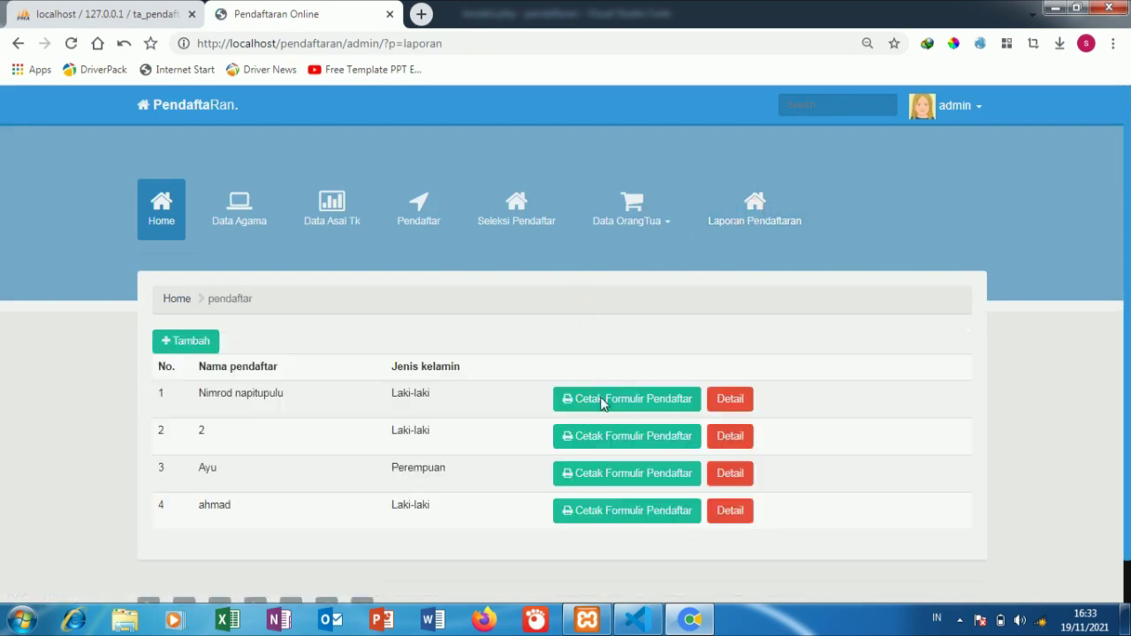
Step: Preview the fourth registrant's Cetak Formulir Pendaftar form, cancelling the print dialog
left_click(583, 513)
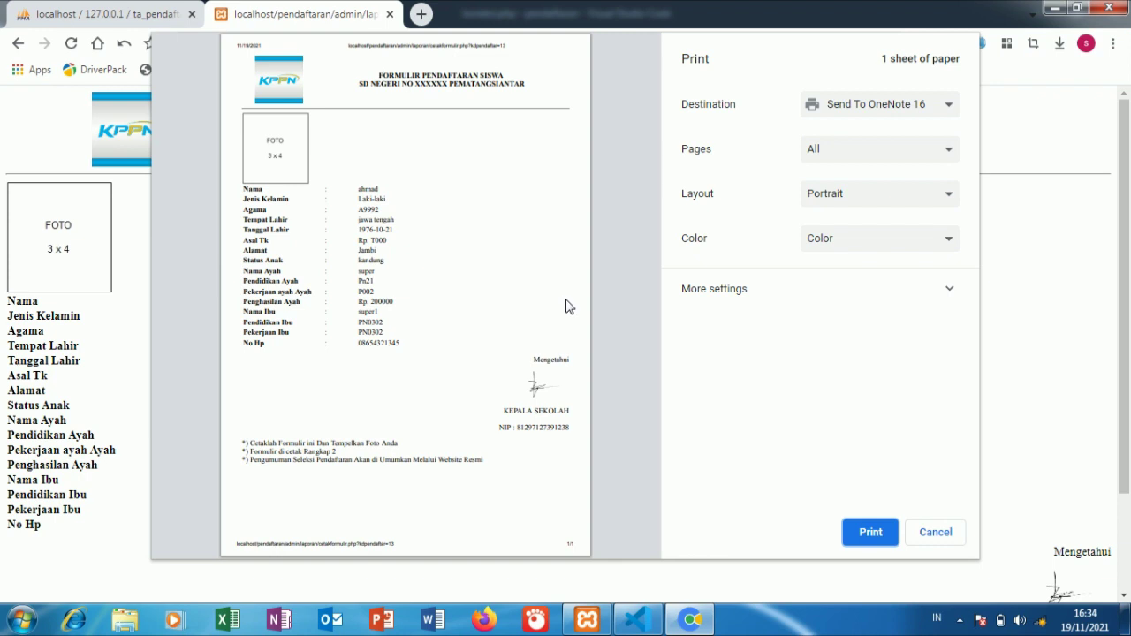
left_click(939, 538)
scroll(604, 461, "down", 2)
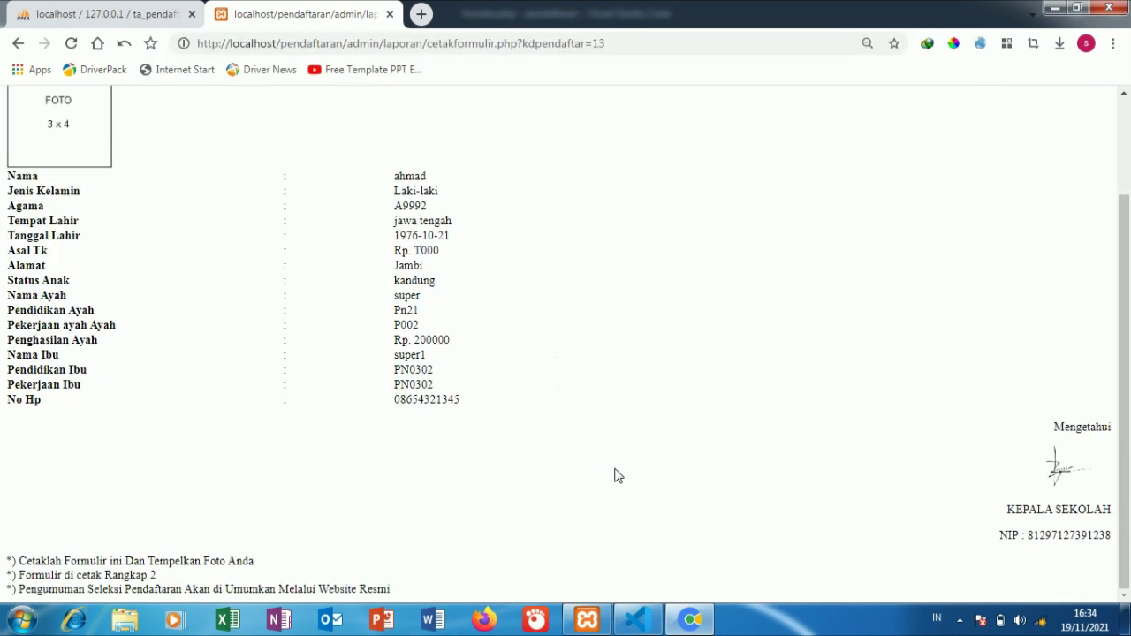
scroll(614, 472, "up", 2)
scroll(618, 476, "down", 2)
Step: Glance at the fourth registrant's details, then go via Home to the Pendaftar list
left_click(17, 43)
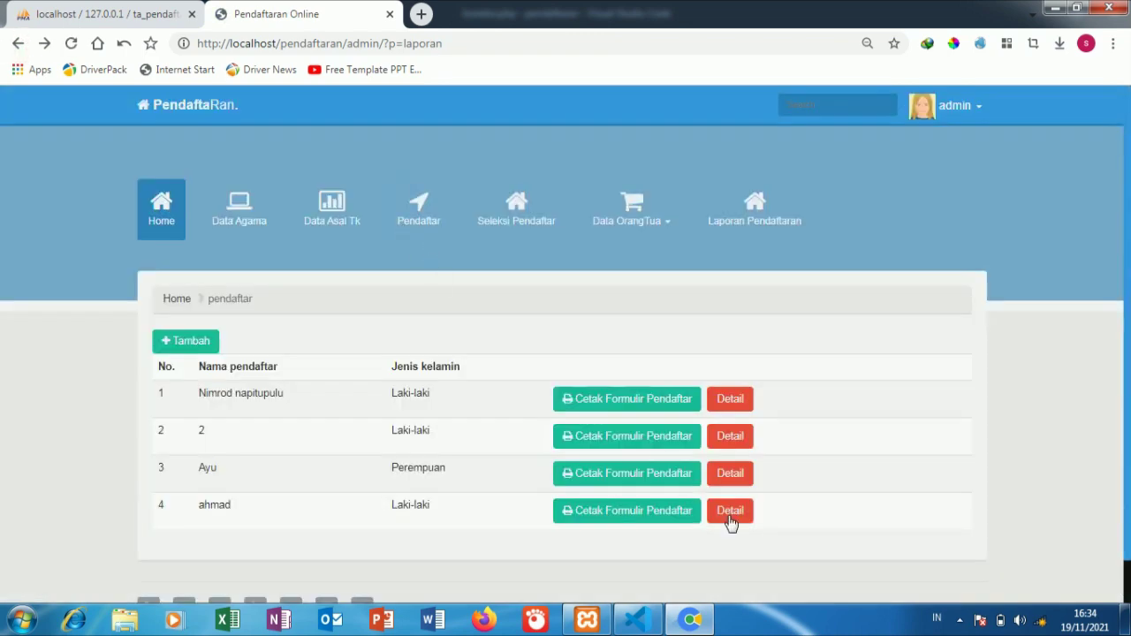
left_click(730, 512)
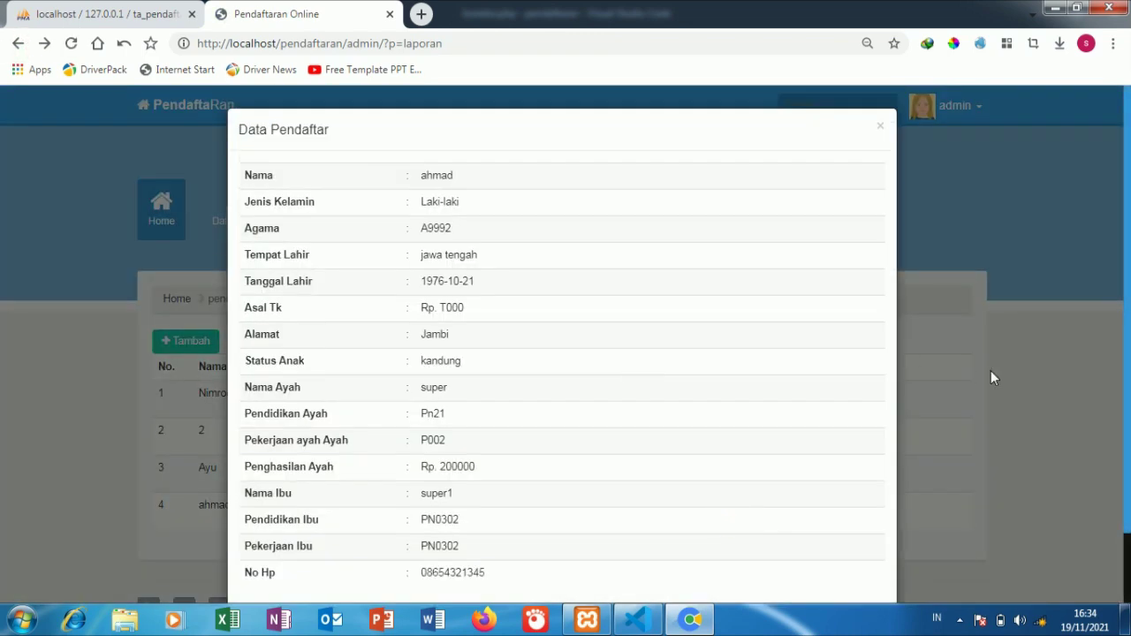
left_click(991, 370)
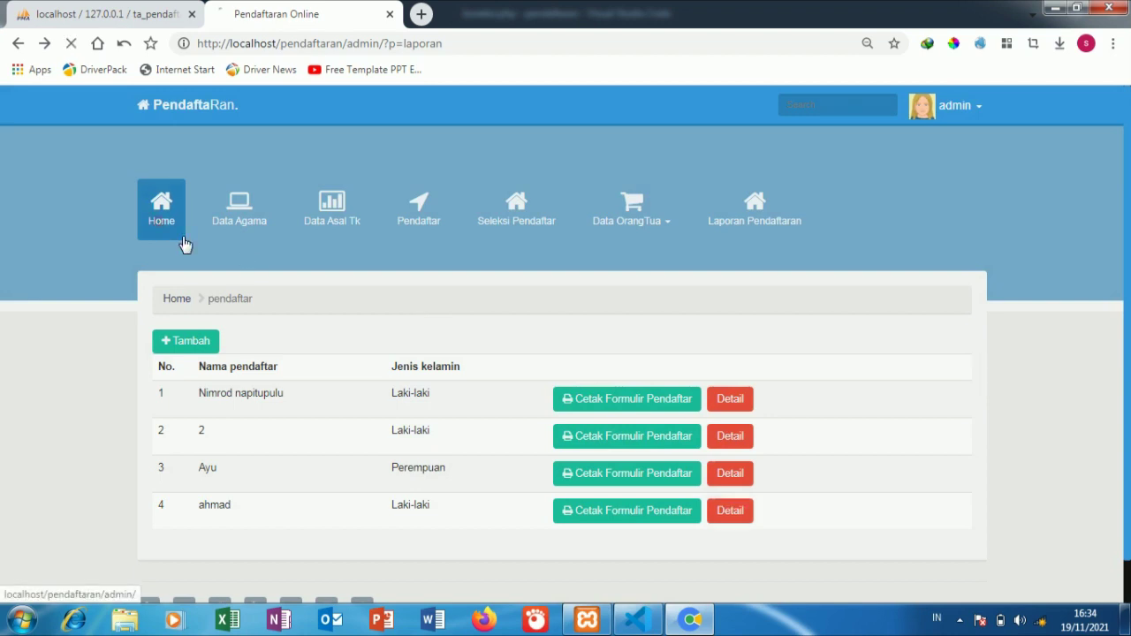
left_click(160, 227)
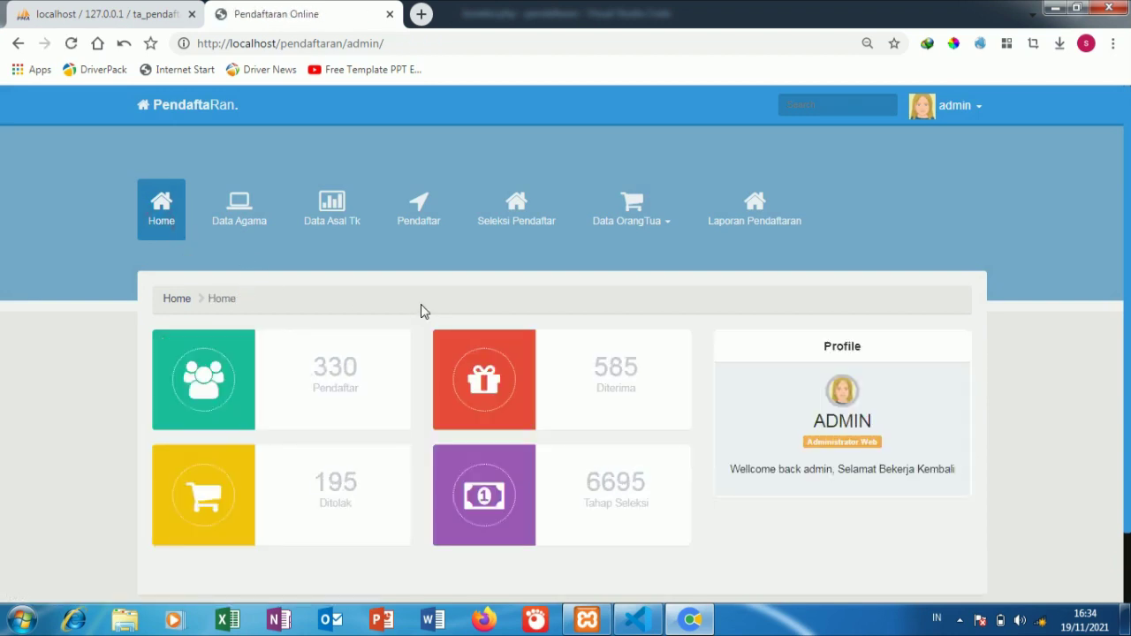
left_click(418, 225)
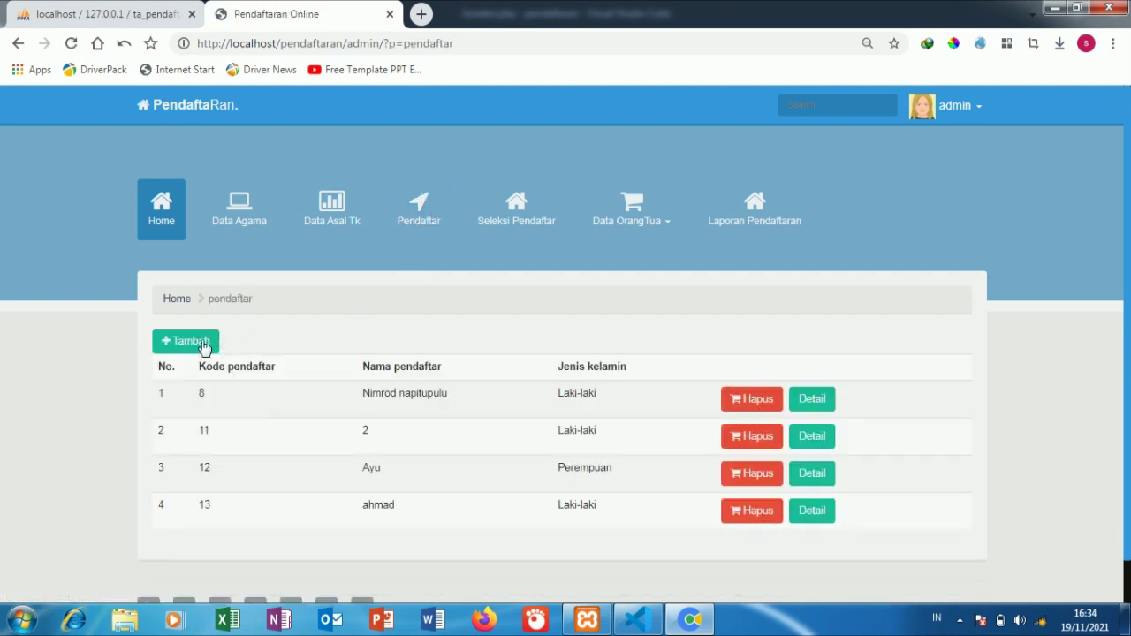
Step: Start a new registrant with Asal Tk set to SUKA RIA
left_click(167, 347)
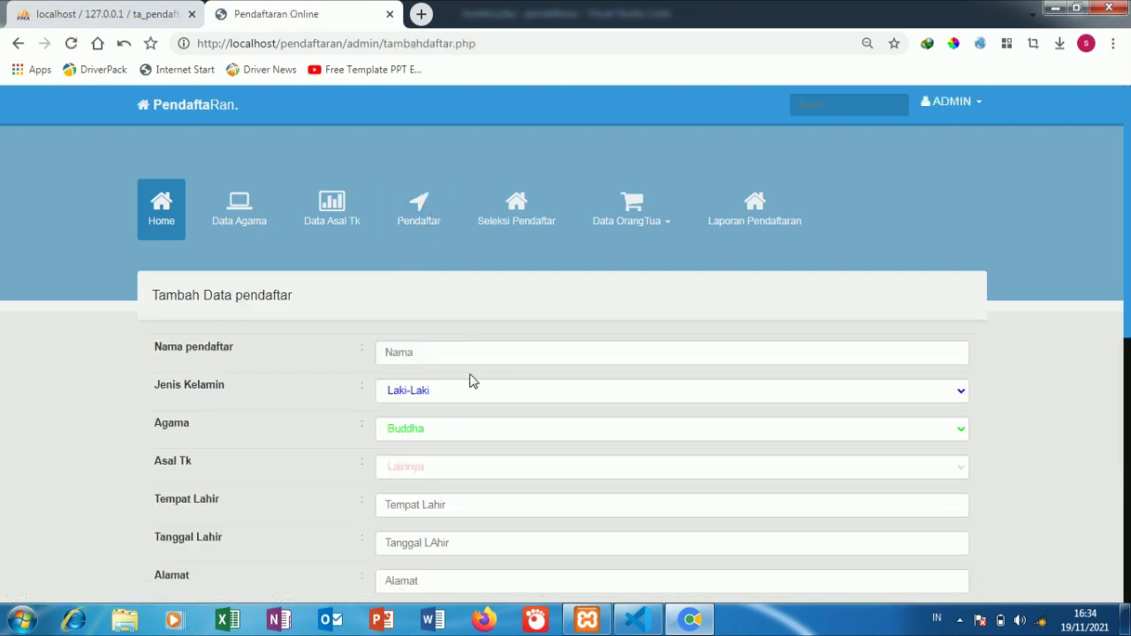
scroll(469, 378, "down", 2)
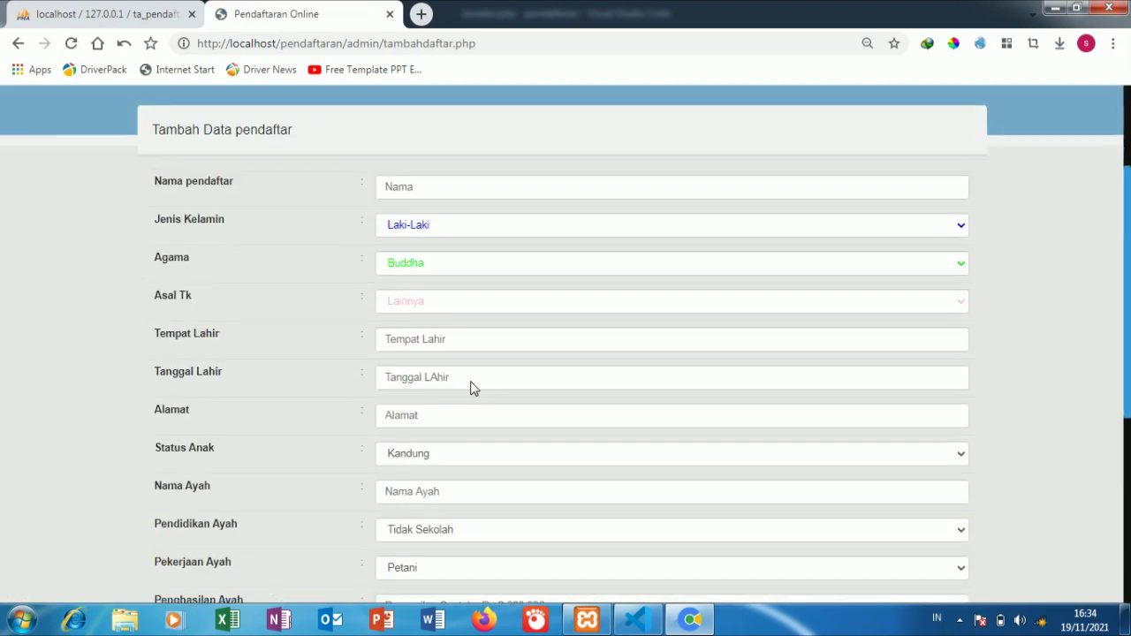
left_click(448, 304)
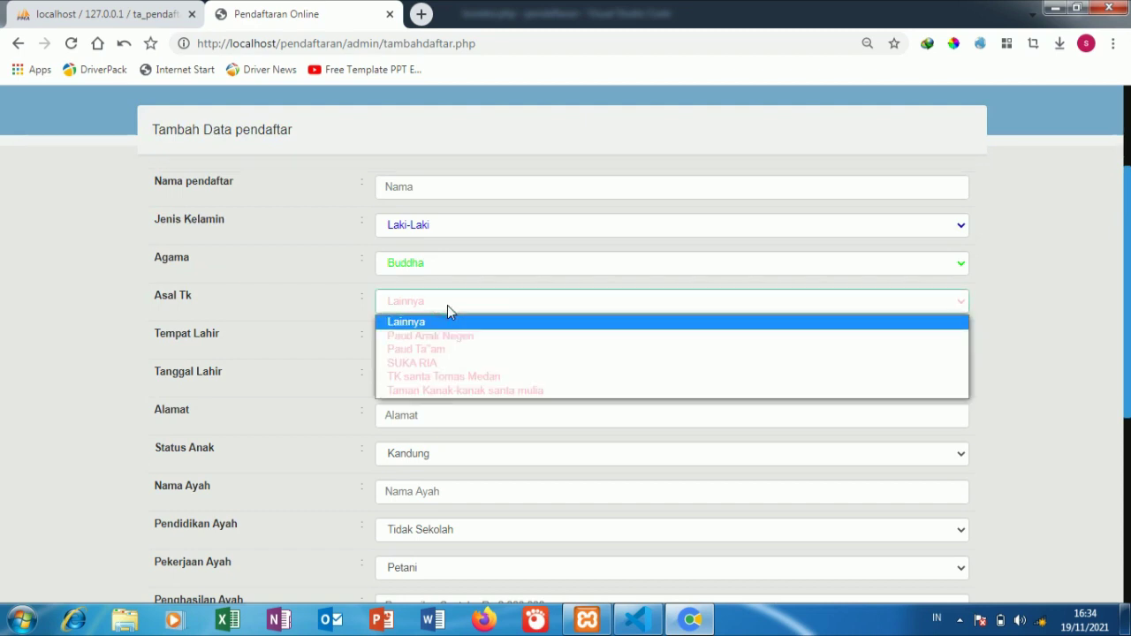
left_click(439, 371)
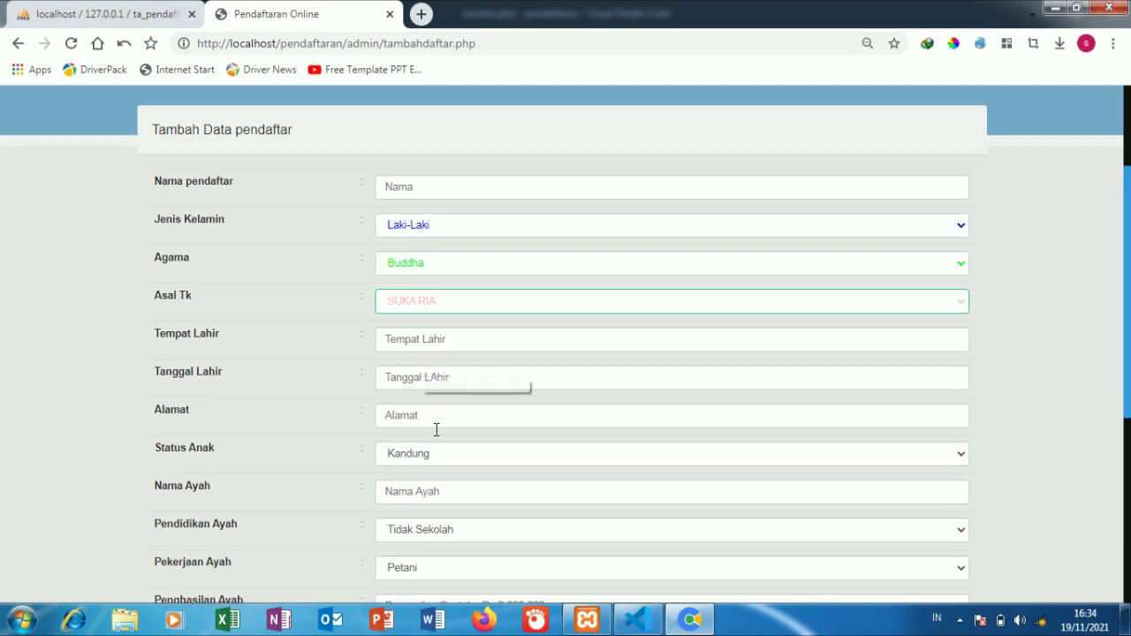
Step: Set Pendidikan Ayah to SMA and Pekerjaan Ayah to YOUTUBER
scroll(447, 495, "down", 2)
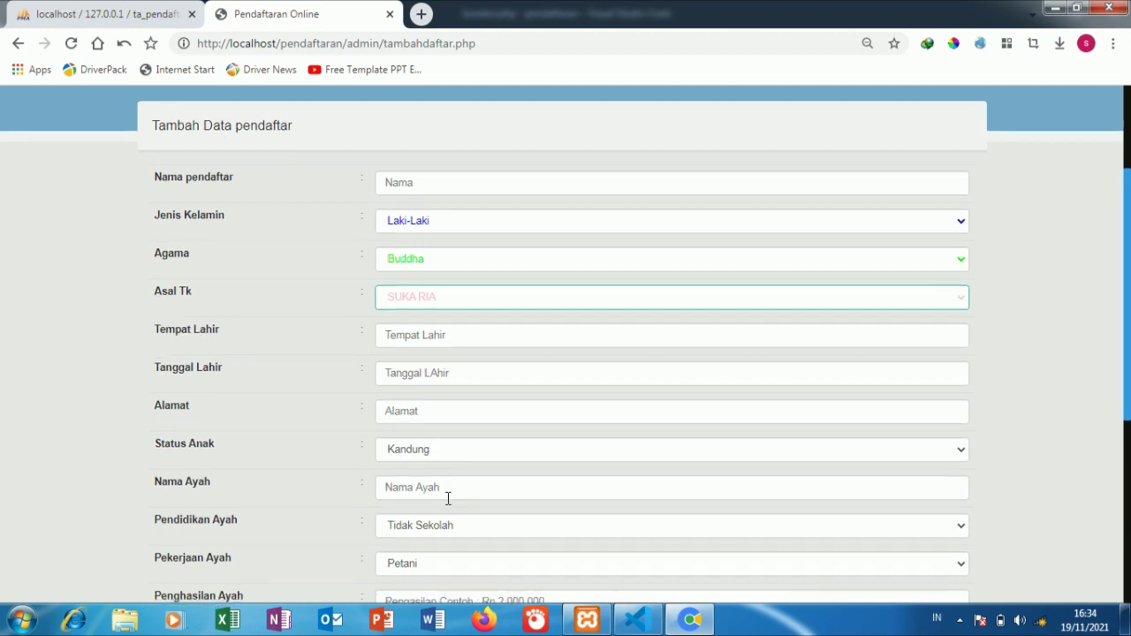
left_click(432, 375)
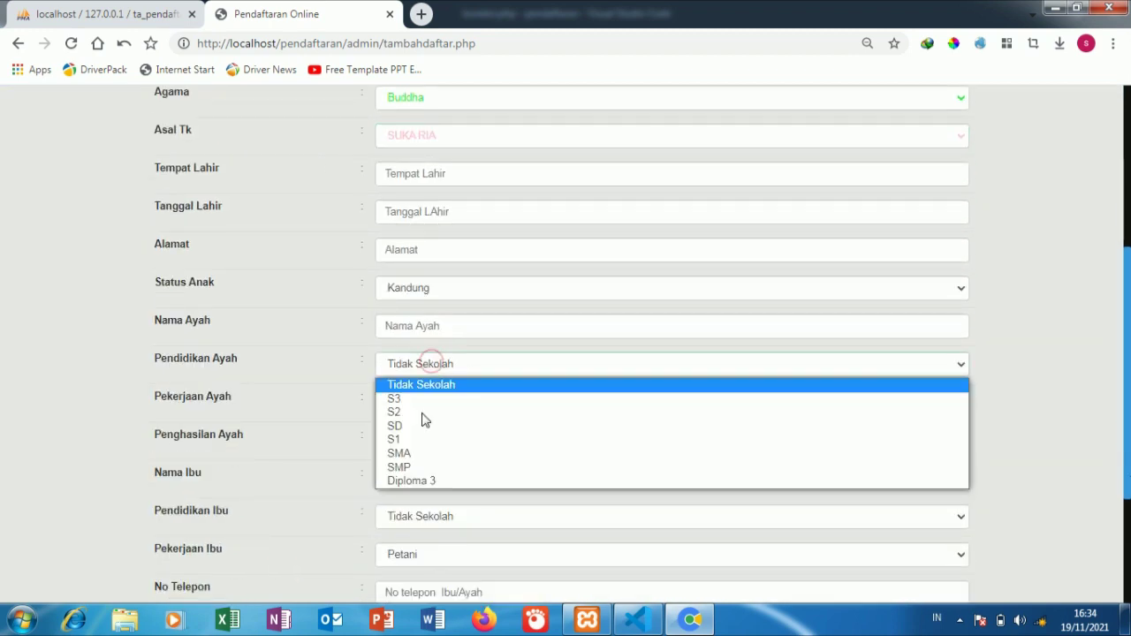
left_click(411, 457)
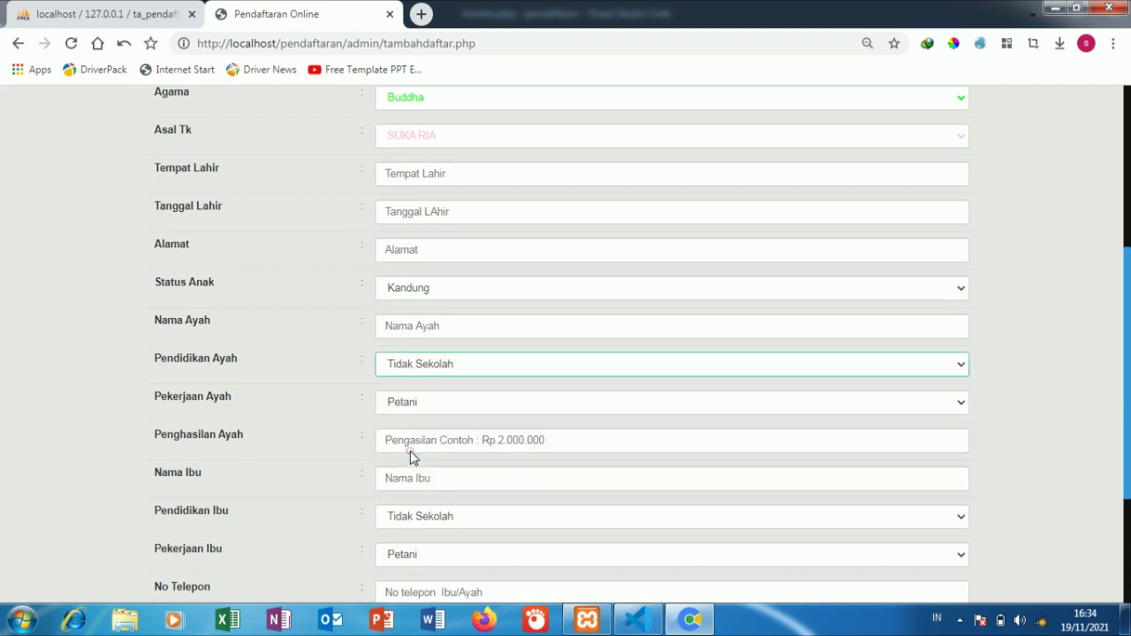
left_click(454, 399)
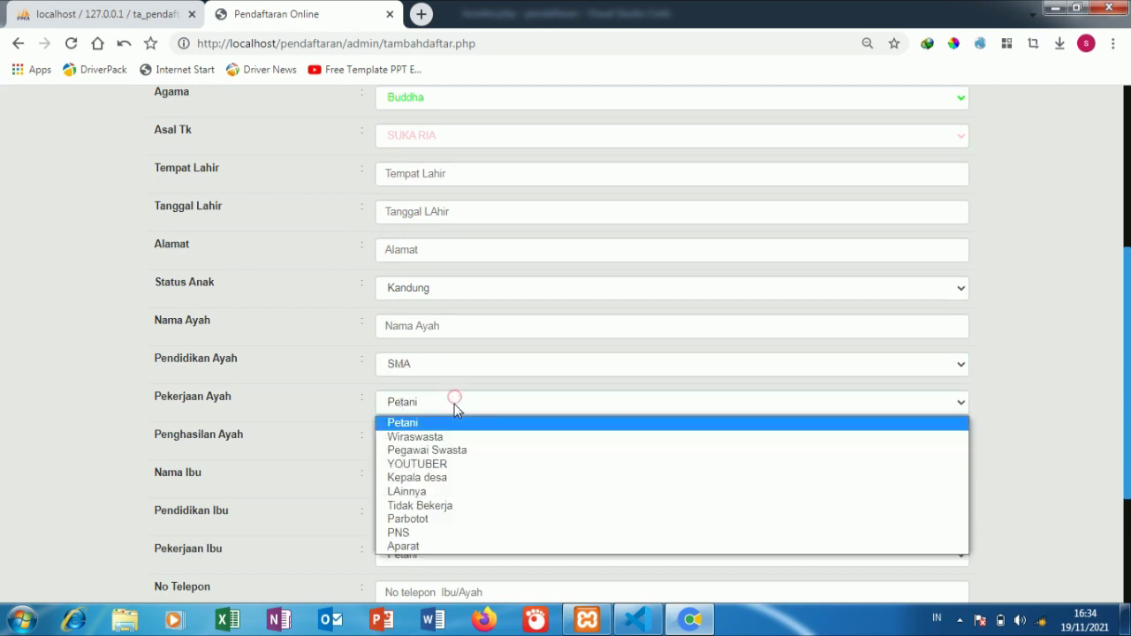
left_click(429, 465)
scroll(662, 355, "up", 1)
scroll(662, 354, "up", 3)
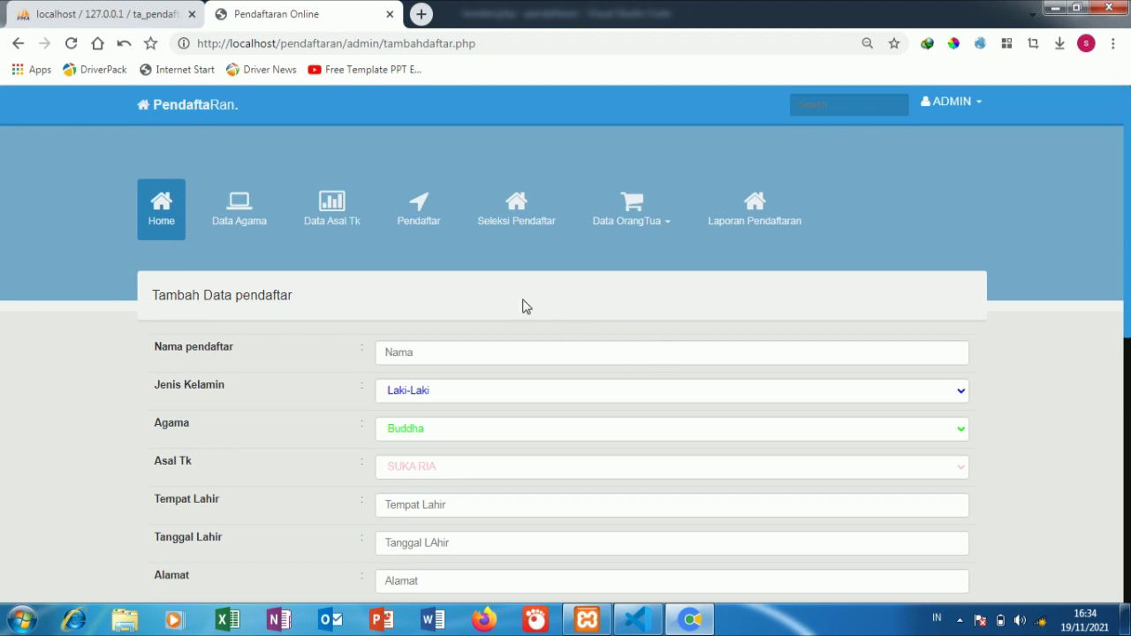
Step: Abandon the form for the Home dashboard, briefly opening the admin menu
left_click(160, 207)
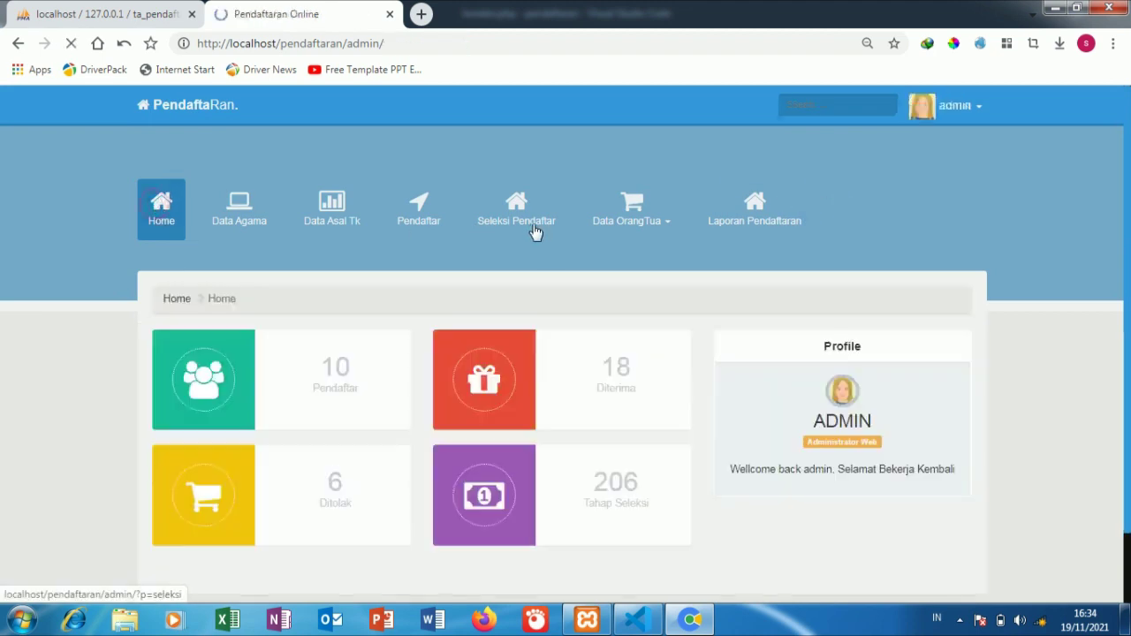
left_click(959, 112)
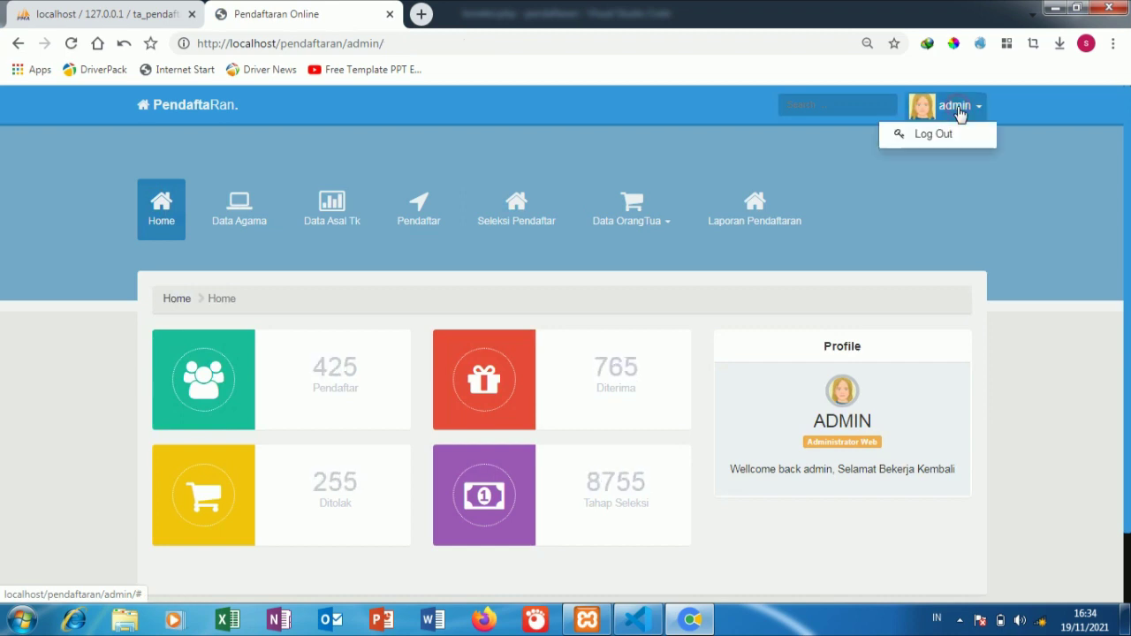
left_click(785, 165)
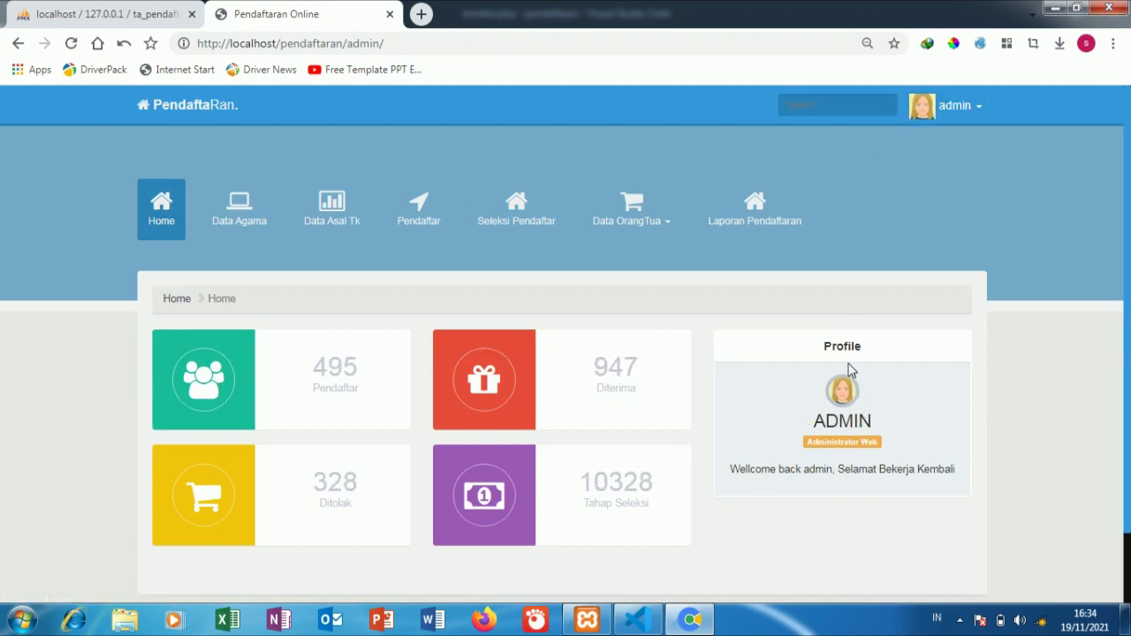
scroll(848, 362, "down", 2)
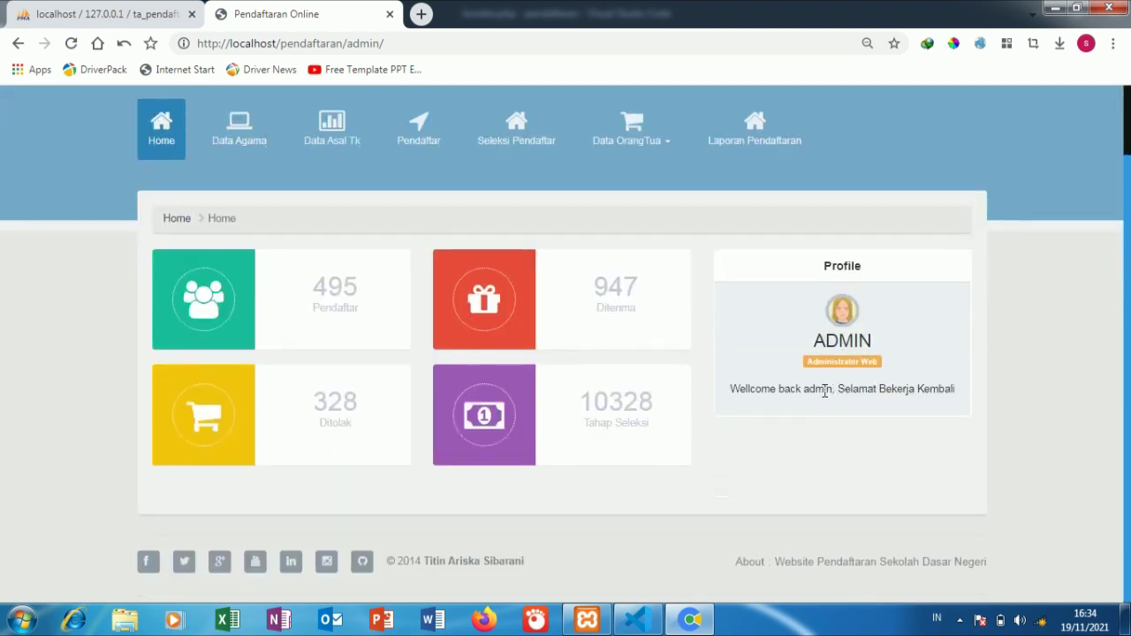